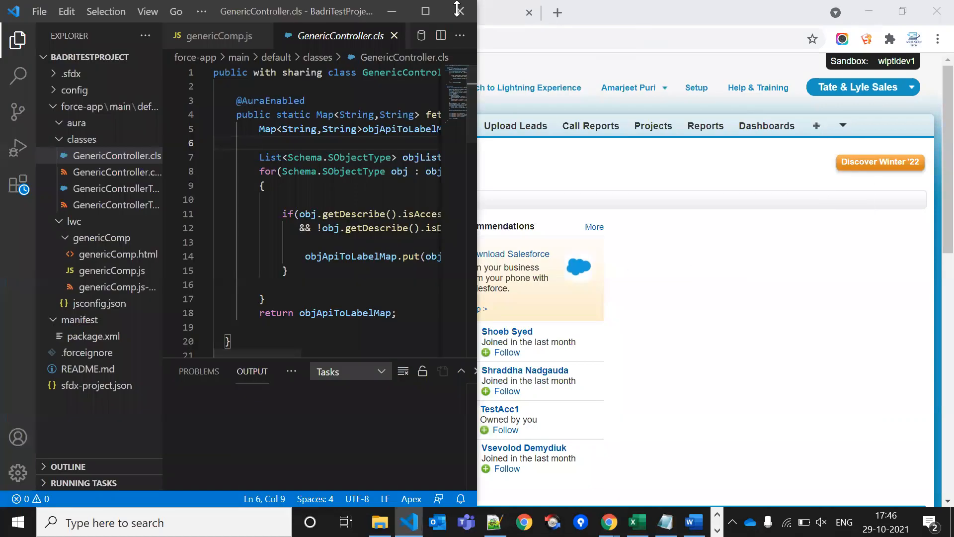
Maximize VS Code and open manifest/package.xml from the Explorer in the editor
{"action": "left_click", "coordinate": [430, 13]}
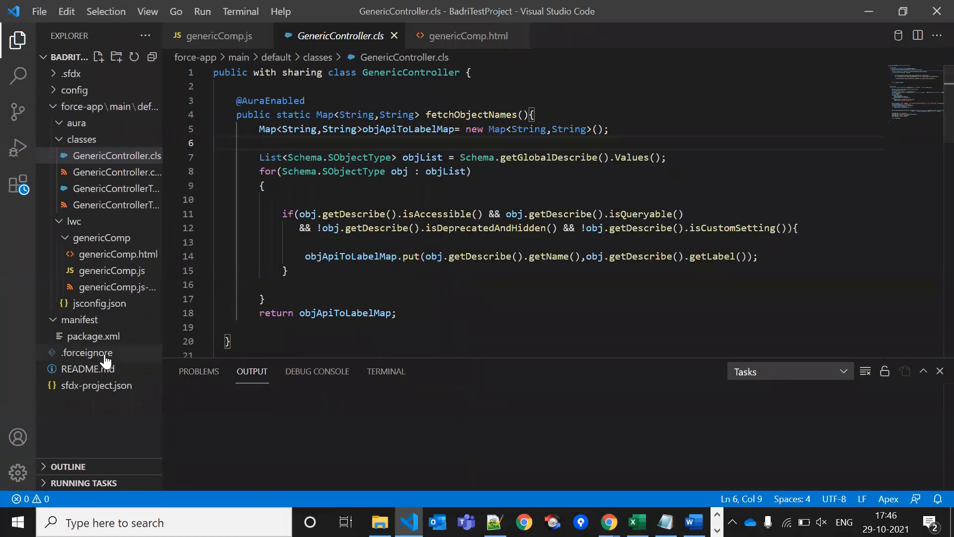
{"action": "left_click", "coordinate": [105, 337]}
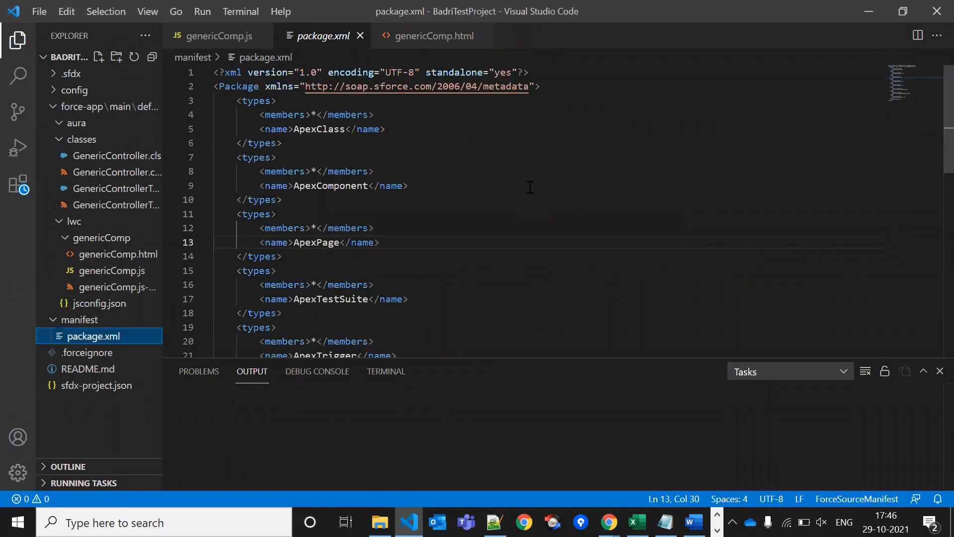
{"action": "left_click", "coordinate": [521, 186]}
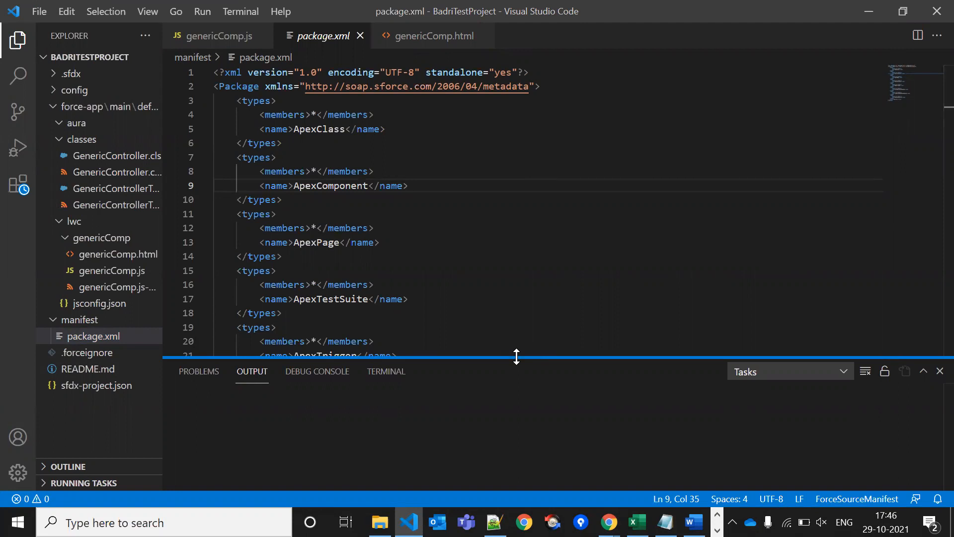
Launch Paint by searching 'pai' in the Start menu
{"action": "key", "text": "super"}
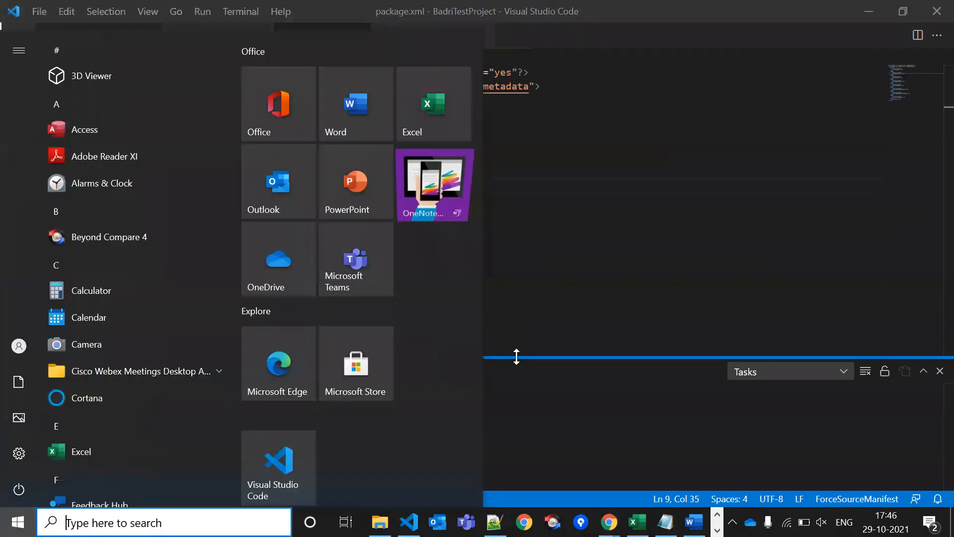
{"action": "type", "text": "pai"}
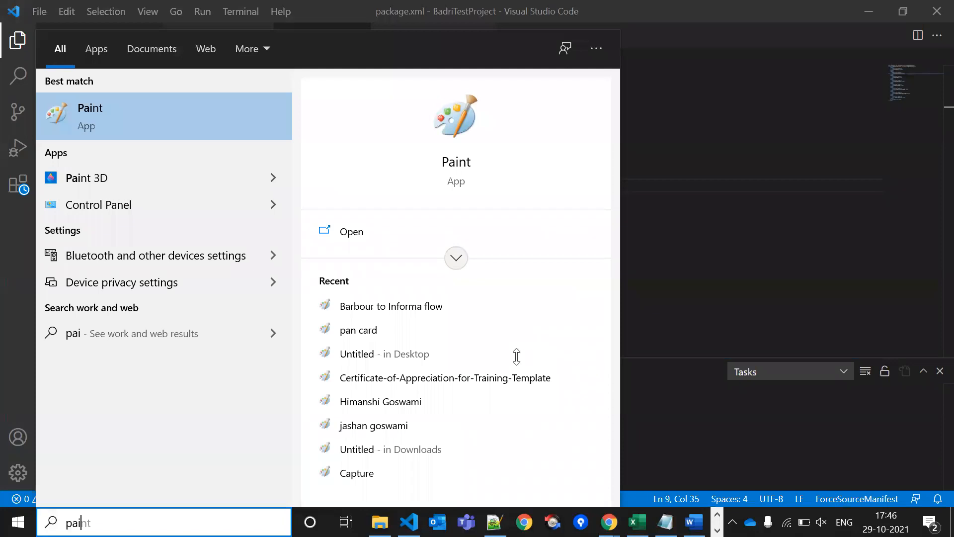
{"action": "key", "text": "Return"}
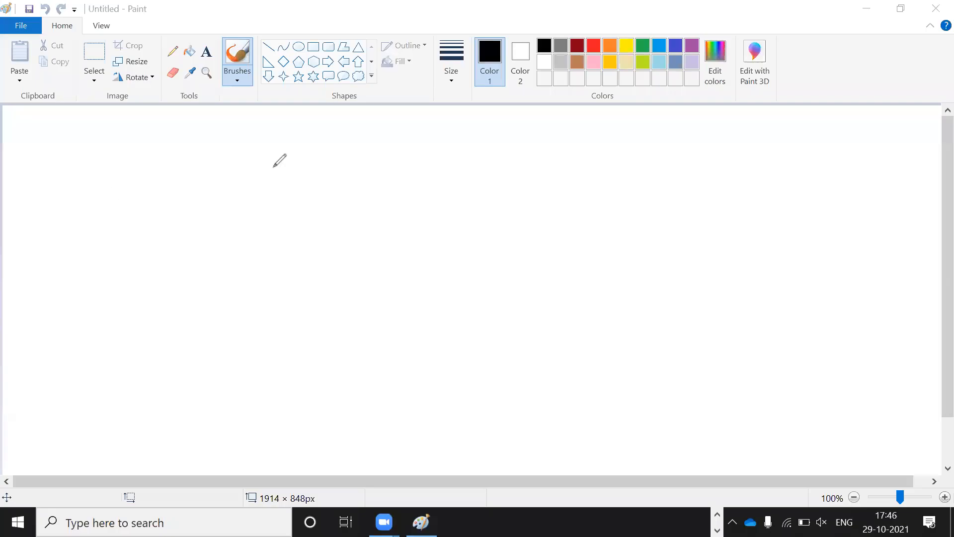
Draw two blue freehand boxes, one on the left and one on the right
{"action": "left_click_drag", "start_coordinate": [103, 301], "coordinate": [94, 191]}
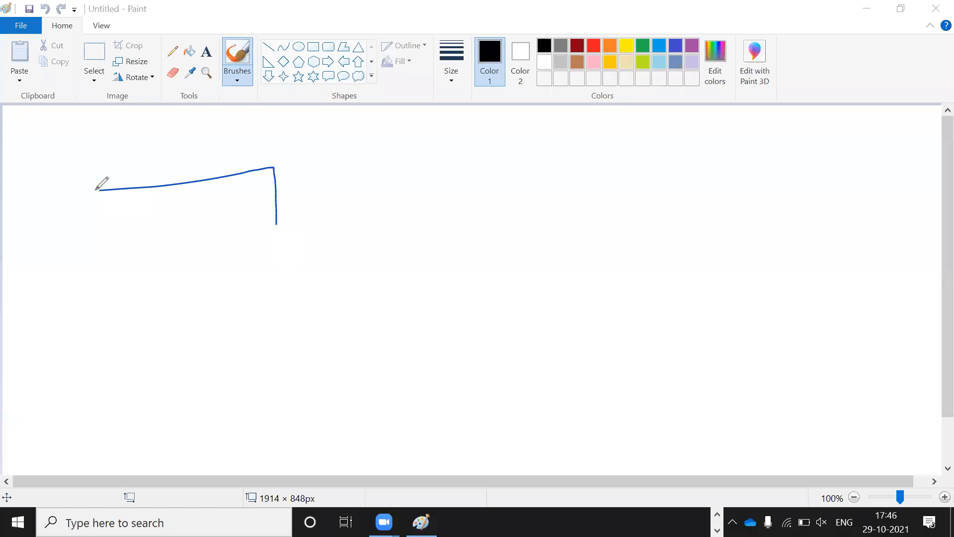
{"action": "left_click_drag", "start_coordinate": [642, 159], "coordinate": [784, 145]}
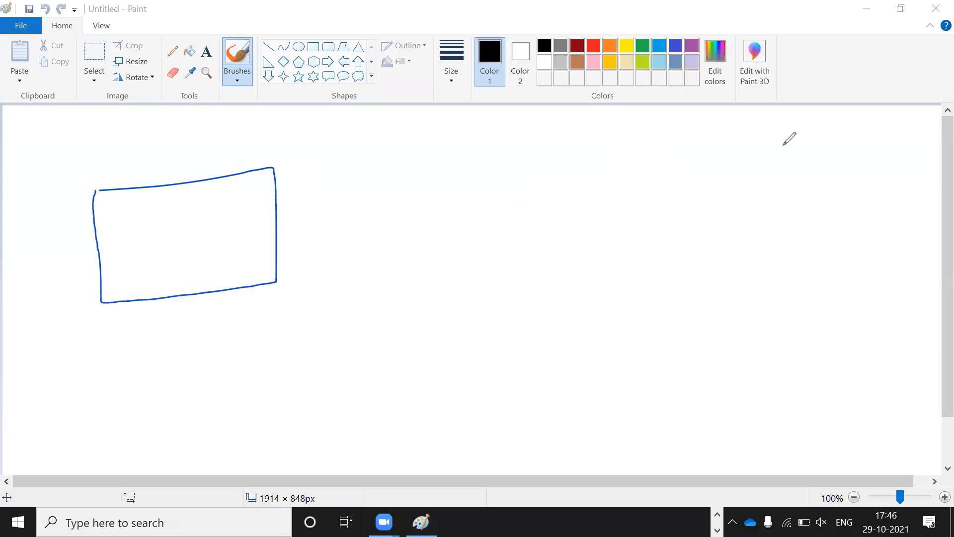
{"action": "left_click_drag", "start_coordinate": [634, 159], "coordinate": [784, 145]}
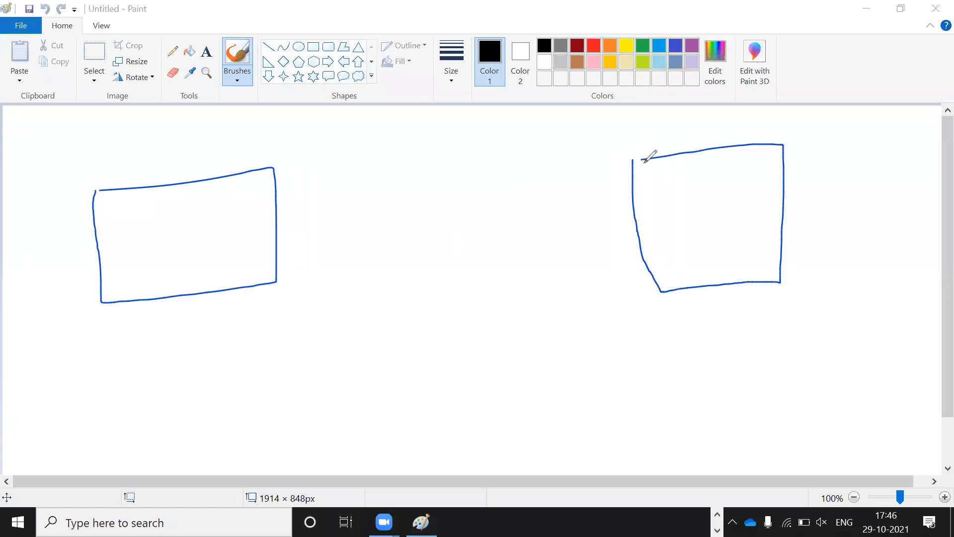
{"action": "left_click", "coordinate": [290, 231]}
{"action": "left_click", "coordinate": [199, 234]}
Add an oval in the right box, a linked square and oval below, and circle the left box's shape
{"action": "left_click_drag", "start_coordinate": [654, 211], "coordinate": [703, 177]}
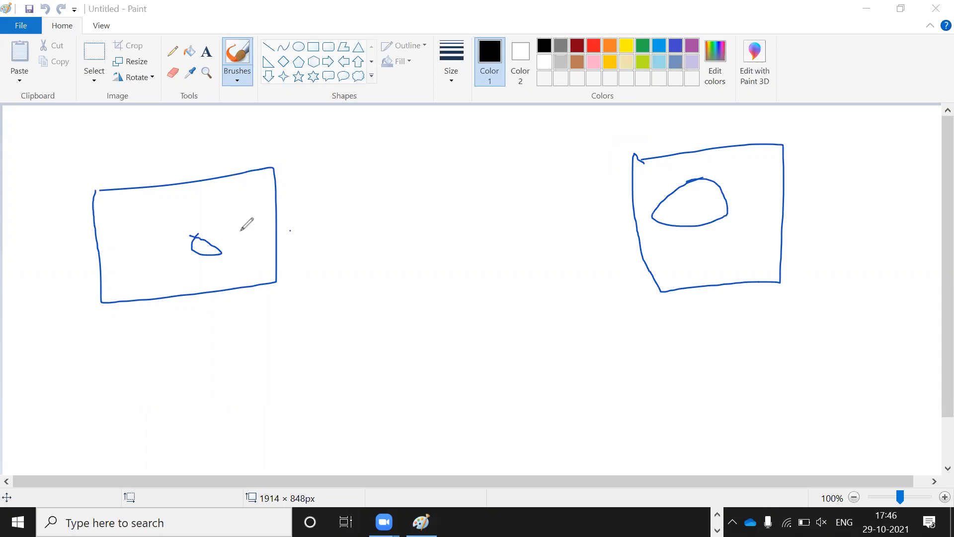
{"action": "left_click_drag", "start_coordinate": [251, 232], "coordinate": [330, 289]}
{"action": "mouse_move", "coordinate": [393, 276]}
{"action": "left_mouse_down"}
{"action": "mouse_move", "coordinate": [330, 290]}
{"action": "mouse_move", "coordinate": [393, 277]}
{"action": "left_mouse_up"}
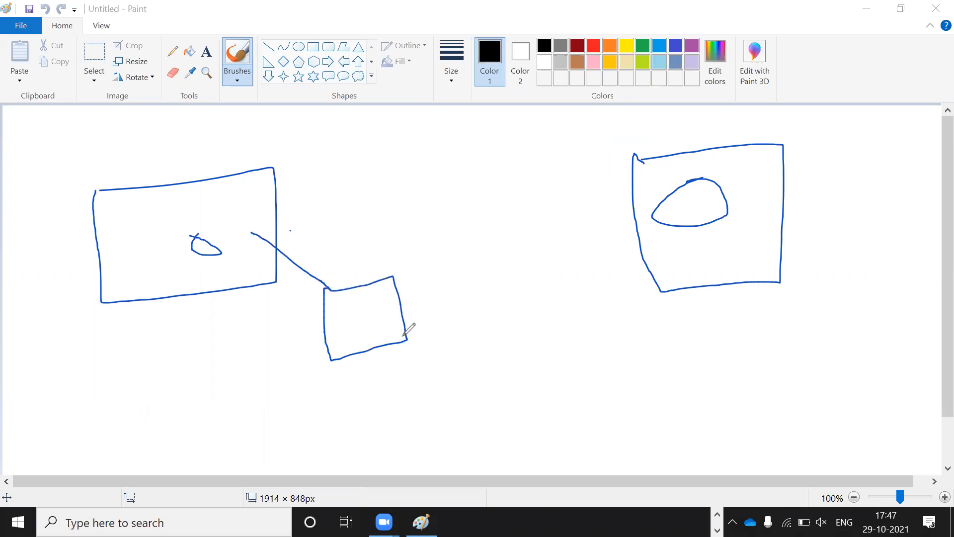
{"action": "mouse_move", "coordinate": [403, 336]}
{"action": "left_mouse_down"}
{"action": "mouse_move", "coordinate": [427, 383]}
{"action": "mouse_move", "coordinate": [395, 416]}
{"action": "mouse_move", "coordinate": [408, 390]}
{"action": "left_mouse_up"}
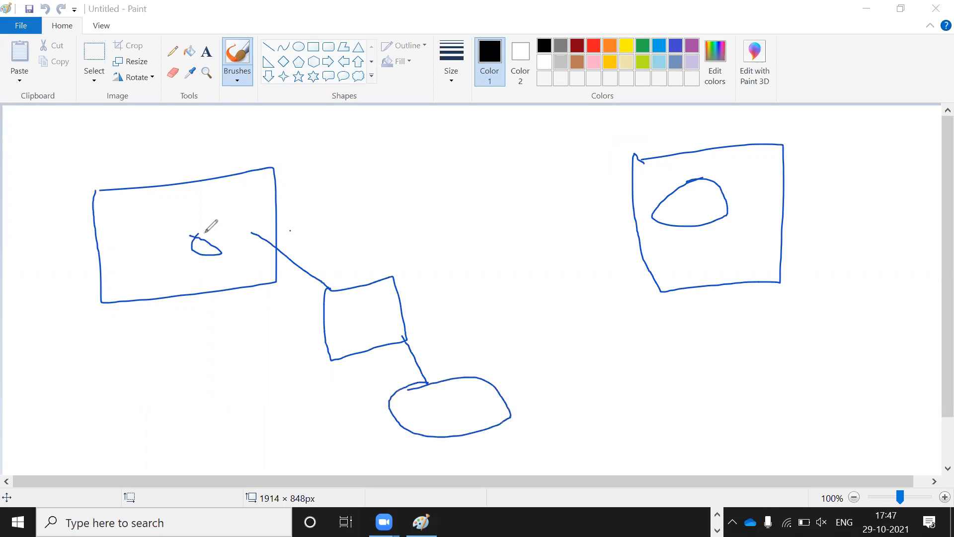
{"action": "mouse_move", "coordinate": [206, 233]}
{"action": "left_mouse_down"}
{"action": "mouse_move", "coordinate": [241, 249]}
{"action": "mouse_move", "coordinate": [164, 247]}
{"action": "left_mouse_up"}
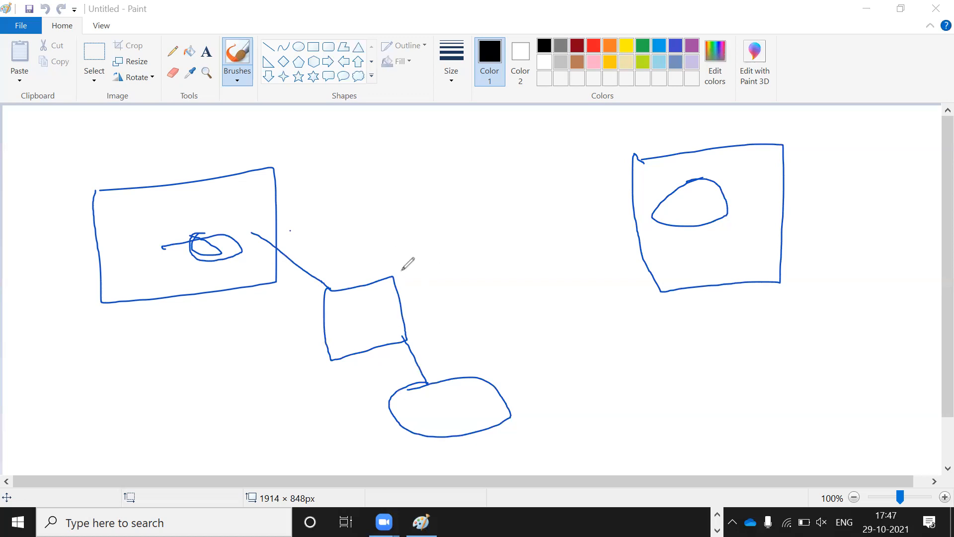
Draw a tilted box with marks and an oval around it, plus lines linking both boxes
{"action": "mouse_move", "coordinate": [403, 269]}
{"action": "left_mouse_down"}
{"action": "mouse_move", "coordinate": [491, 291]}
{"action": "mouse_move", "coordinate": [417, 326]}
{"action": "mouse_move", "coordinate": [403, 269]}
{"action": "left_mouse_up"}
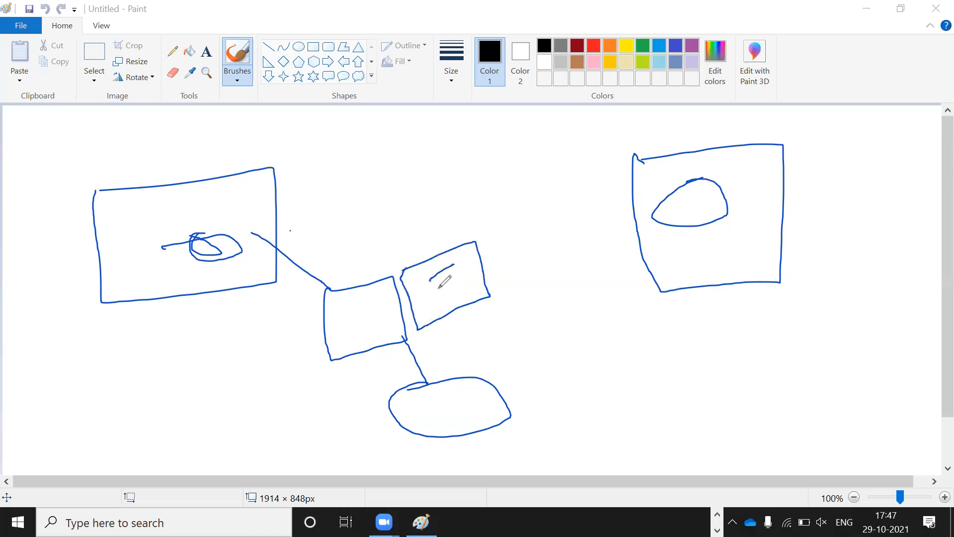
{"action": "left_click_drag", "start_coordinate": [435, 291], "coordinate": [464, 288]}
{"action": "left_click", "coordinate": [443, 295]}
{"action": "left_click_drag", "start_coordinate": [277, 220], "coordinate": [465, 258]}
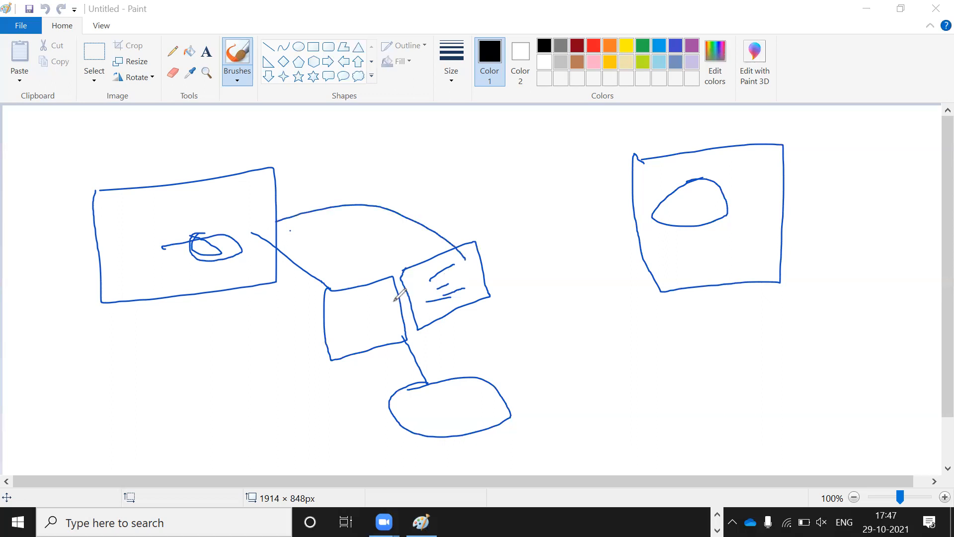
{"action": "mouse_move", "coordinate": [407, 270]}
{"action": "left_mouse_down"}
{"action": "mouse_move", "coordinate": [450, 268]}
{"action": "mouse_move", "coordinate": [403, 272]}
{"action": "left_mouse_up"}
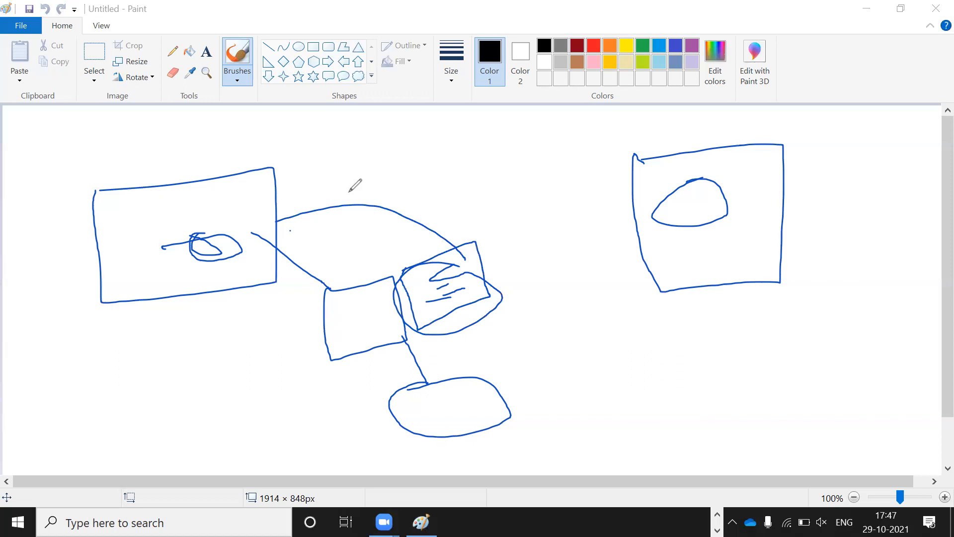
{"action": "left_click_drag", "start_coordinate": [349, 192], "coordinate": [273, 332]}
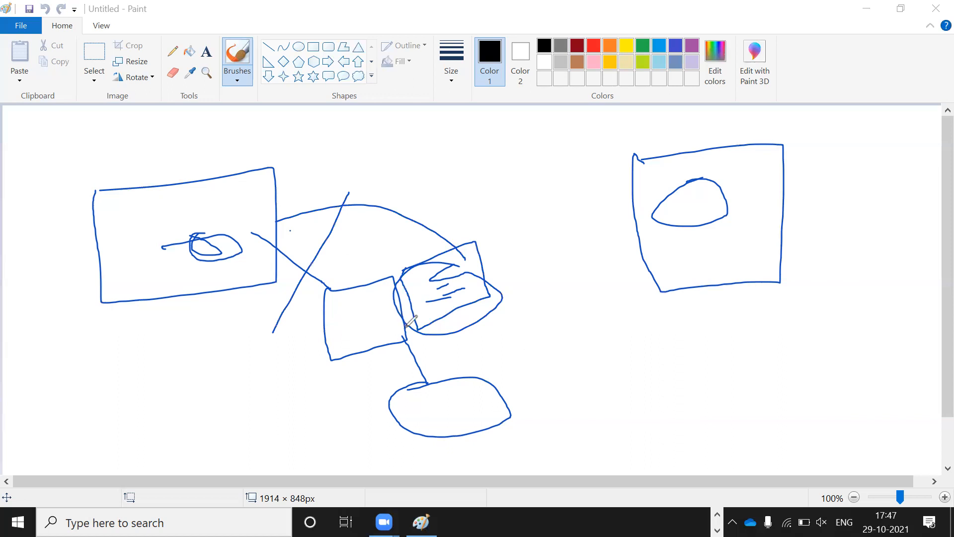
{"action": "mouse_move", "coordinate": [405, 328]}
{"action": "left_mouse_down"}
{"action": "mouse_move", "coordinate": [638, 248]}
{"action": "mouse_move", "coordinate": [556, 256]}
{"action": "left_mouse_up"}
{"action": "left_click_drag", "start_coordinate": [613, 318], "coordinate": [555, 255]}
Write labels, including a 2, above the boxes, then undo the recent strokes with Ctrl+Z
{"action": "left_click", "coordinate": [141, 137]}
{"action": "mouse_move", "coordinate": [141, 136]}
{"action": "left_mouse_down"}
{"action": "mouse_move", "coordinate": [137, 165]}
{"action": "mouse_move", "coordinate": [173, 161]}
{"action": "left_mouse_up"}
{"action": "mouse_move", "coordinate": [665, 133]}
{"action": "left_mouse_down"}
{"action": "mouse_move", "coordinate": [637, 158]}
{"action": "mouse_move", "coordinate": [644, 162]}
{"action": "left_mouse_up"}
{"action": "mouse_move", "coordinate": [682, 128]}
{"action": "left_mouse_down"}
{"action": "mouse_move", "coordinate": [682, 142]}
{"action": "mouse_move", "coordinate": [716, 139]}
{"action": "left_mouse_up"}
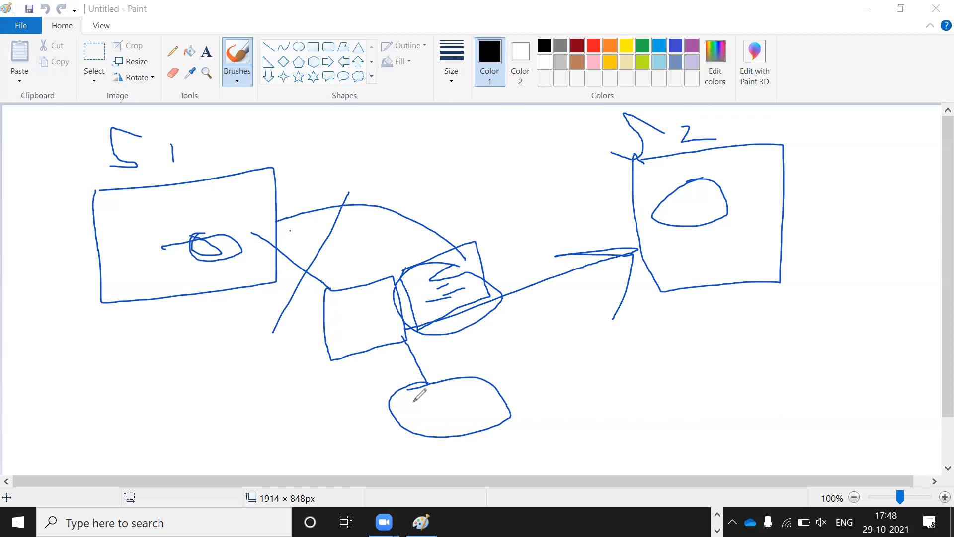
{"action": "left_click", "coordinate": [679, 238]}
{"action": "key", "text": "ctrl+z"}
{"action": "key", "text": "ctrl+z"}
{"action": "key", "text": "ctrl+z"}
{"action": "key", "text": "ctrl+z"}
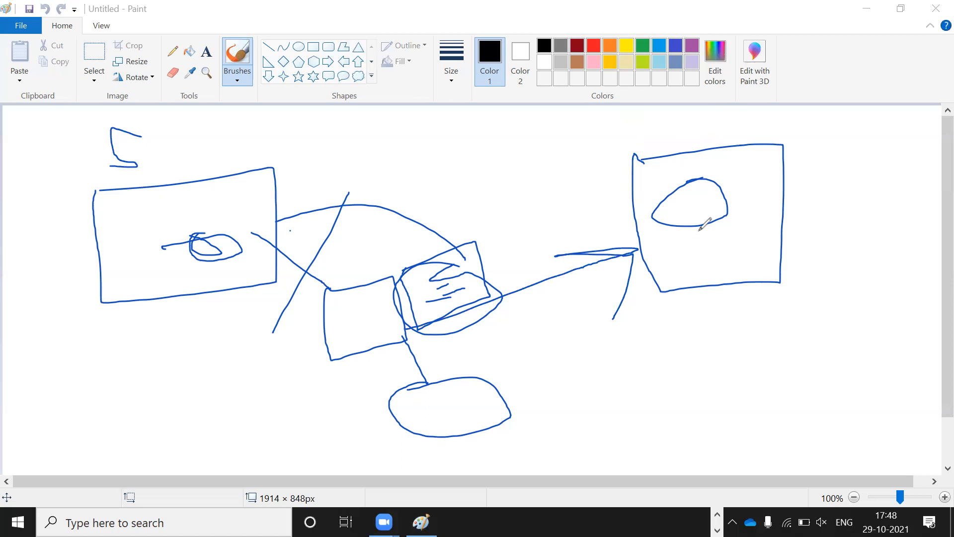
{"action": "key", "text": "ctrl+z"}
{"action": "key", "text": "ctrl+z"}
{"action": "key", "text": "ctrl+z"}
{"action": "key", "text": "ctrl+z"}
{"action": "key", "text": "ctrl+z"}
{"action": "key", "text": "ctrl+z"}
{"action": "key", "text": "ctrl+z"}
{"action": "key", "text": "ctrl+z"}
{"action": "key", "text": "ctrl+z"}
{"action": "key", "text": "ctrl+z"}
{"action": "key", "text": "ctrl+z"}
{"action": "key", "text": "ctrl+z"}
{"action": "key", "text": "ctrl+z"}
{"action": "key", "text": "ctrl+z"}
{"action": "key", "text": "ctrl+z"}
{"action": "key", "text": "ctrl+z"}
{"action": "key", "text": "ctrl+z"}
{"action": "key", "text": "ctrl+z"}
{"action": "key", "text": "ctrl+z"}
{"action": "key", "text": "ctrl+z"}
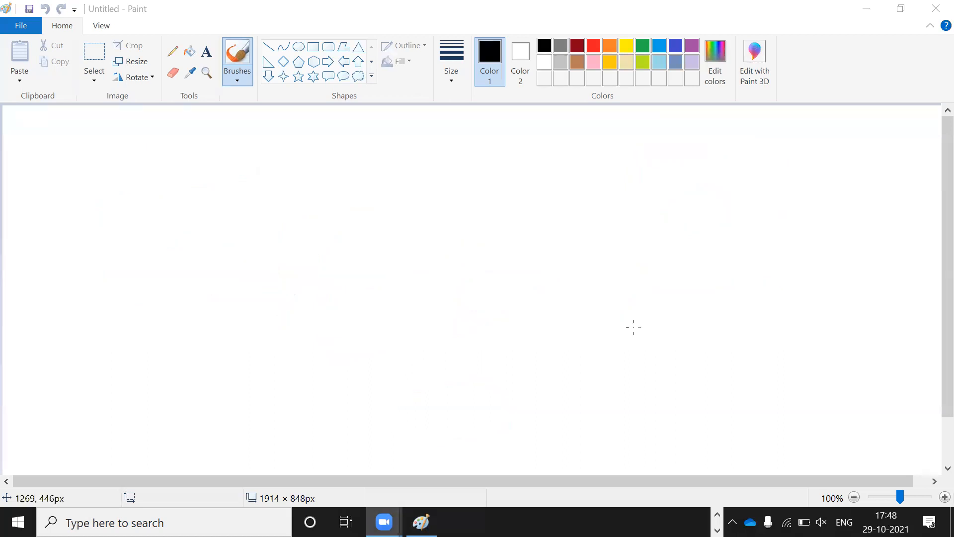
Delete every type block except ApexClass in package.xml and remove the * from its members
{"action": "key", "text": "alt+Tab"}
{"action": "key", "text": "alt+Tab"}
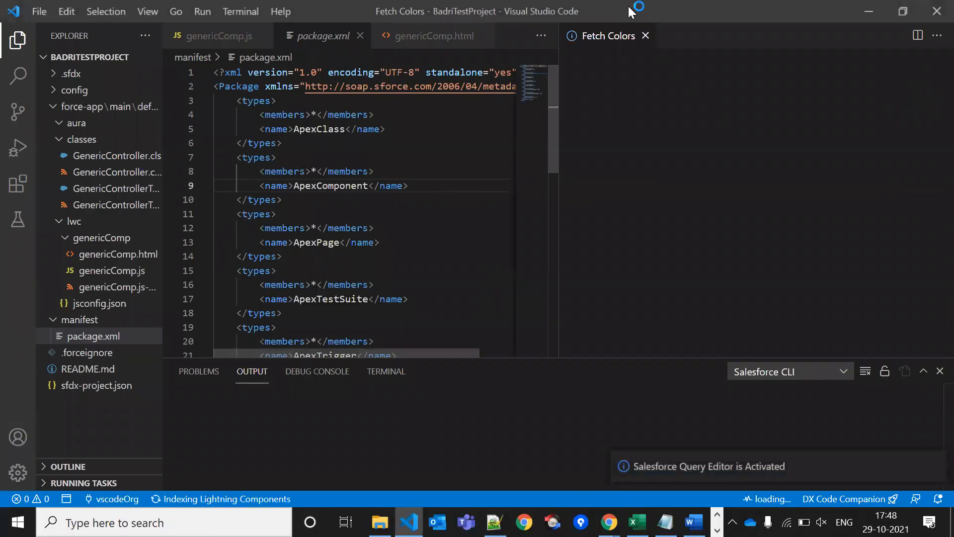
{"action": "left_click", "coordinate": [645, 36]}
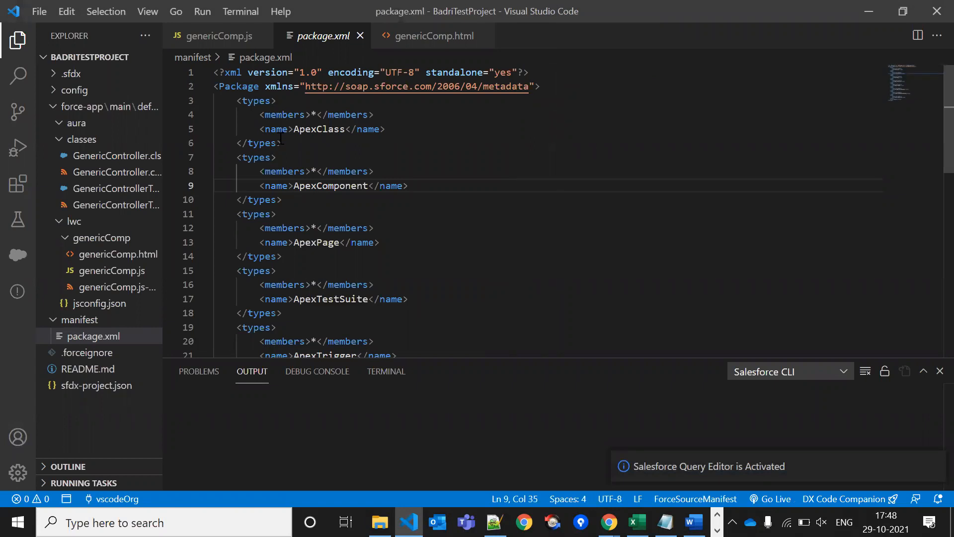
{"action": "left_click", "coordinate": [329, 130]}
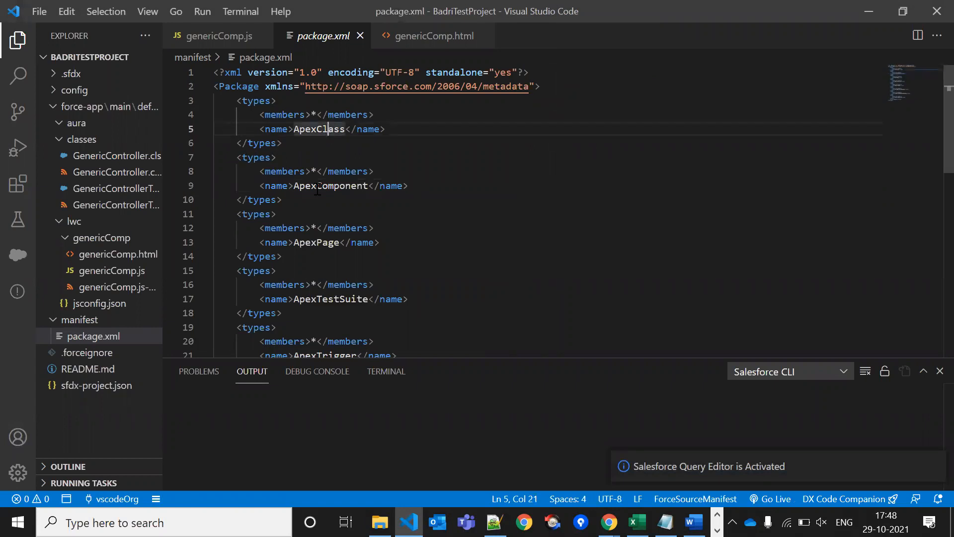
{"action": "left_click_drag", "start_coordinate": [235, 159], "coordinate": [412, 302]}
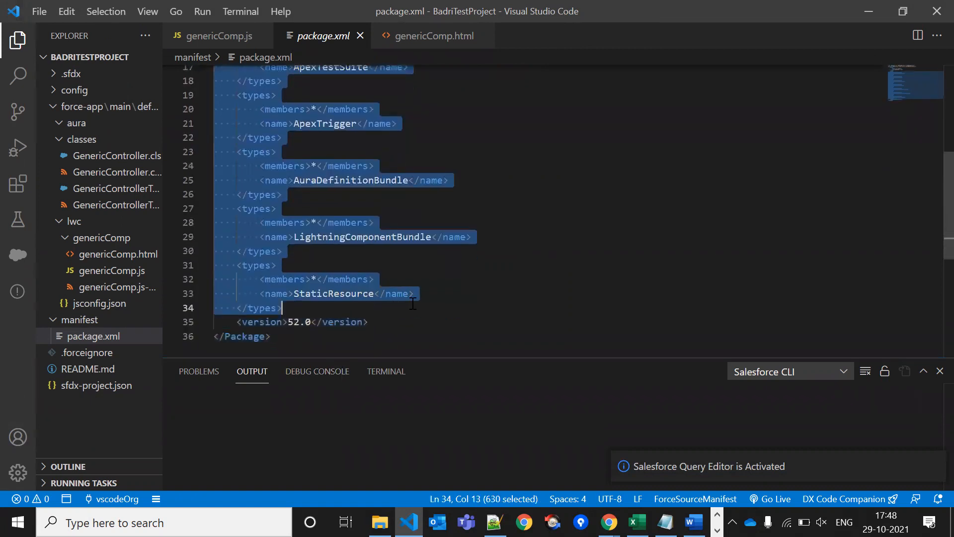
{"action": "key", "text": "Delete"}
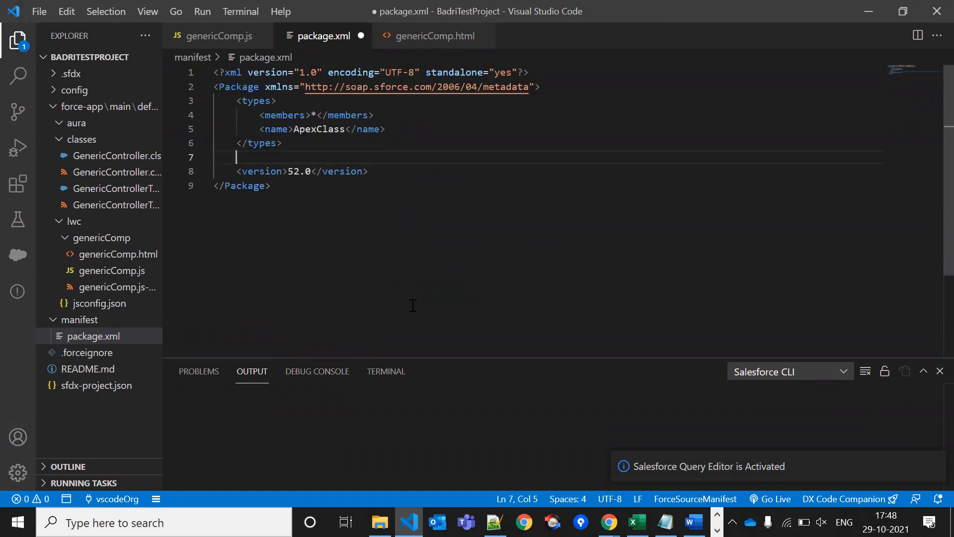
{"action": "left_click", "coordinate": [447, 183]}
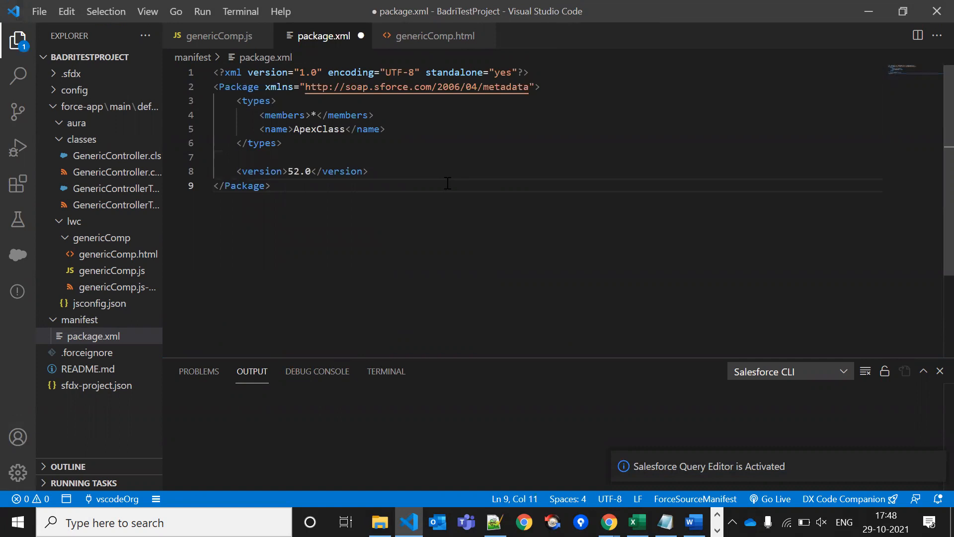
{"action": "left_click", "coordinate": [320, 115]}
{"action": "key", "text": "BackSpace"}
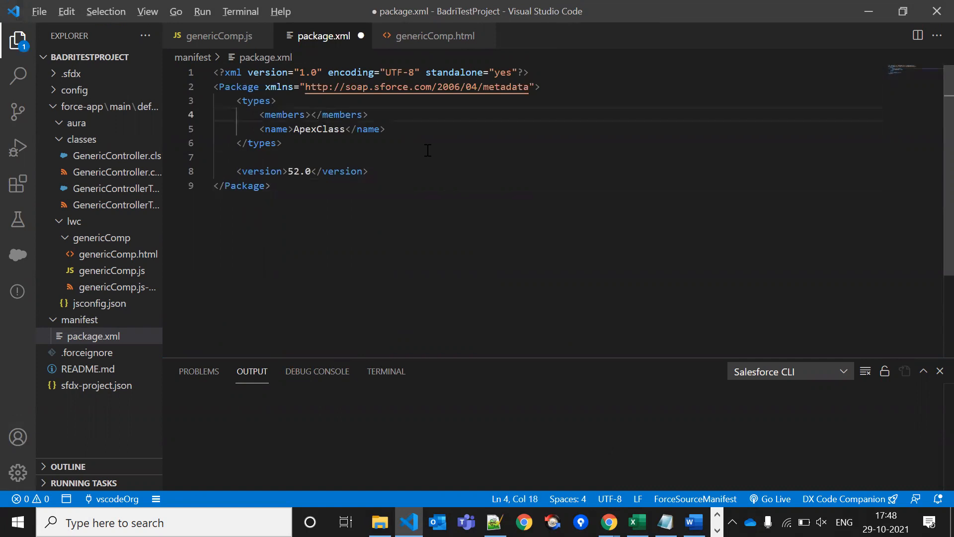
{"action": "key", "text": "alt+Tab"}
{"action": "key", "text": "alt+Tab"}
{"action": "key", "text": "alt+Tab"}
{"action": "key", "text": "alt+Tab"}
{"action": "key", "text": "alt+Tab"}
Copy ShipmentHis_BWExtractCommon_Test from Developer Console and paste it inside <members>
{"action": "double_click", "coordinate": [73, 151]}
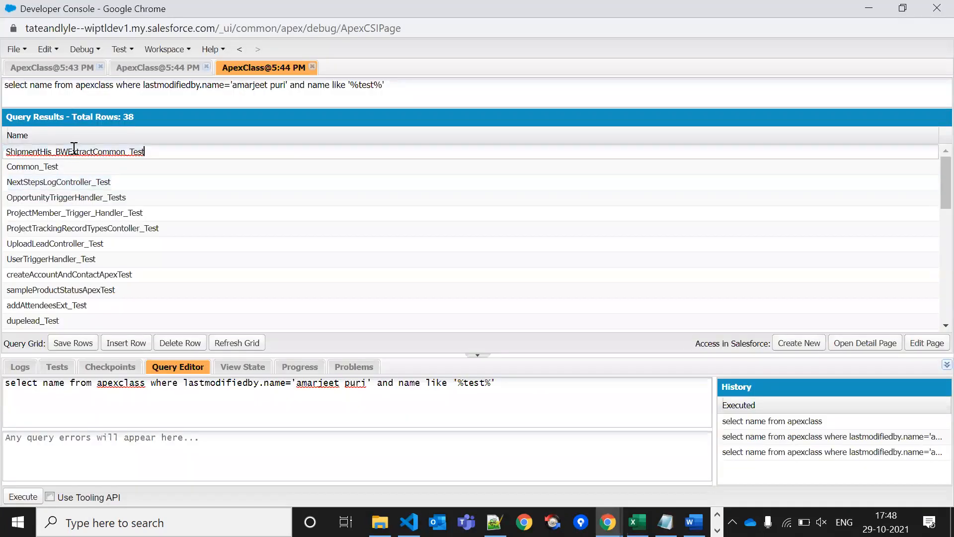
{"action": "double_click", "coordinate": [73, 151]}
{"action": "key", "text": "ctrl+c"}
{"action": "key", "text": "alt+Tab"}
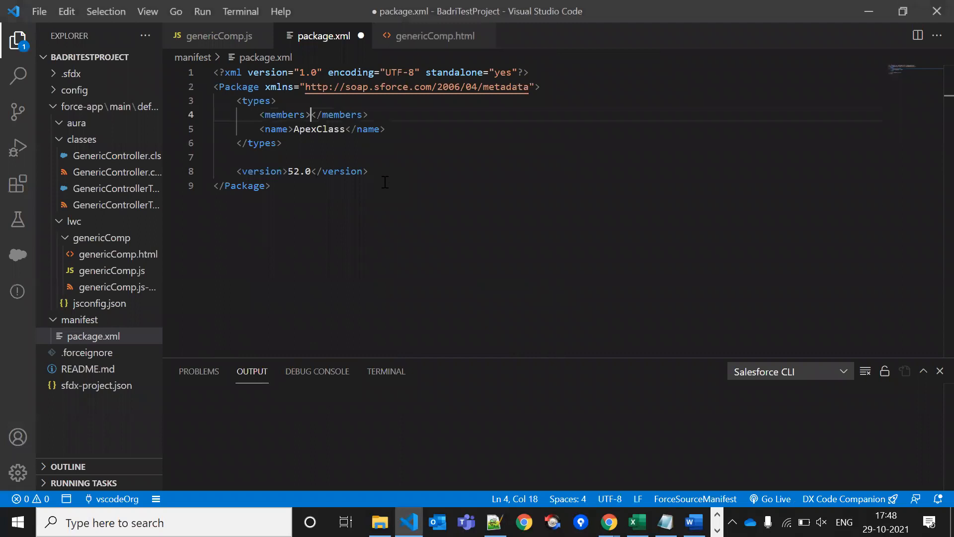
{"action": "key", "text": "ctrl+v"}
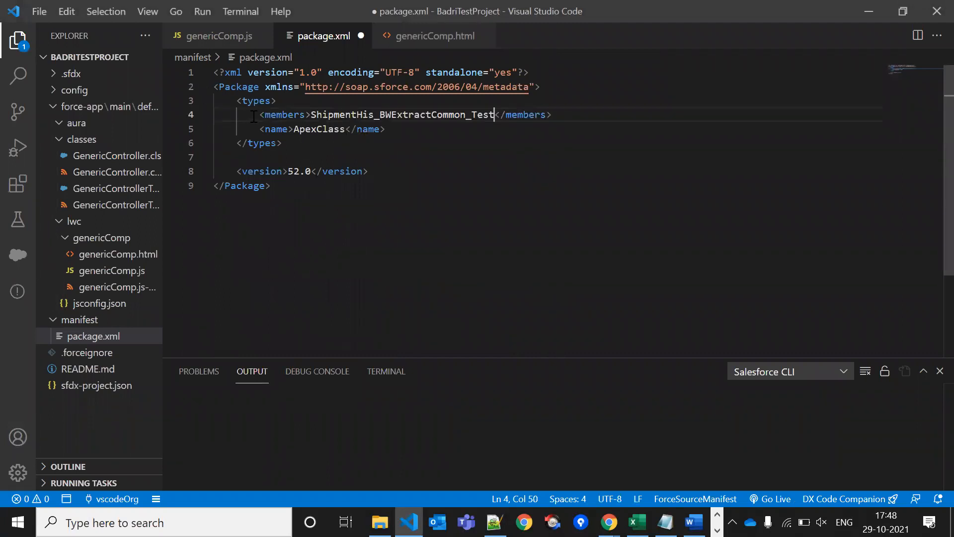
Duplicate the class's members line onto new lines below line 4
{"action": "left_click_drag", "start_coordinate": [258, 114], "coordinate": [554, 114]}
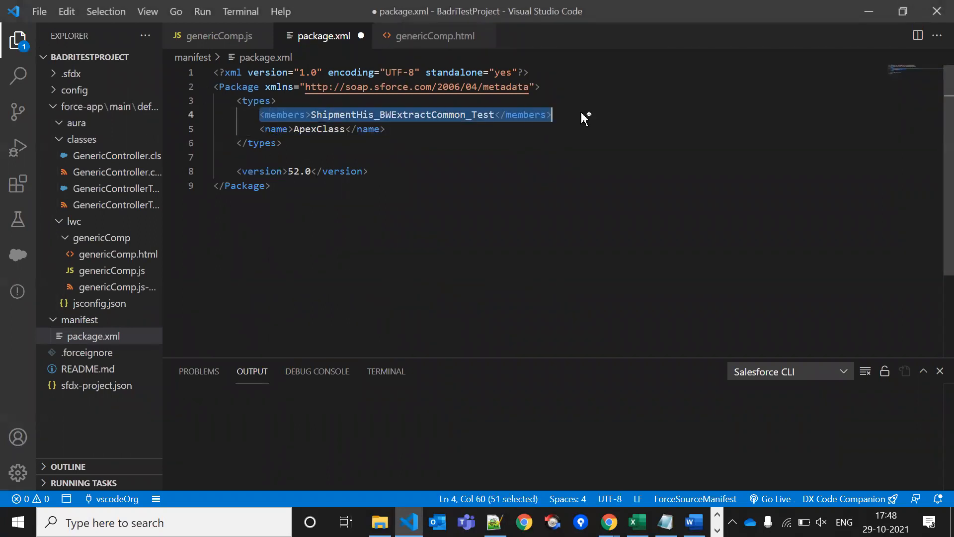
{"action": "left_click", "coordinate": [583, 114]}
{"action": "key", "text": "Return"}
{"action": "key", "text": "ctrl+v"}
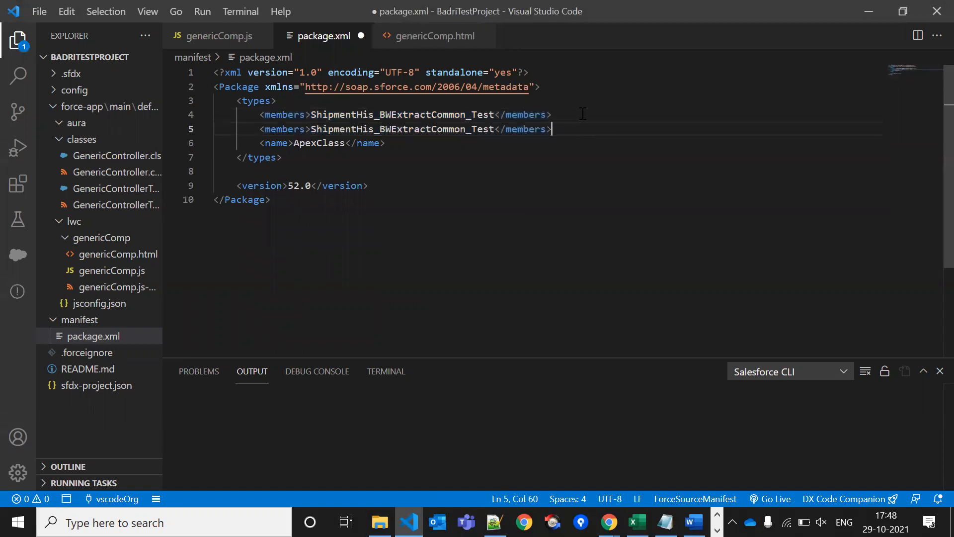
{"action": "key", "text": "Return"}
{"action": "key", "text": "ctrl+v"}
{"action": "key", "text": "Return"}
Recheck the Developer Console results, then paste several more copies of the members line
{"action": "key", "text": "alt+Tab"}
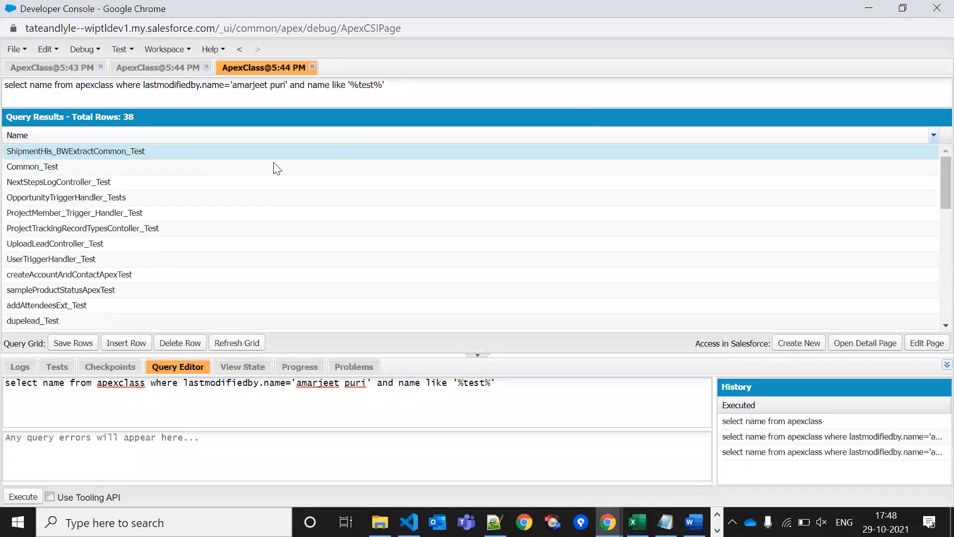
{"action": "scroll", "coordinate": [294, 292], "scroll_direction": "down", "scroll_amount": 8}
{"action": "scroll", "coordinate": [296, 292], "scroll_direction": "up", "scroll_amount": 6}
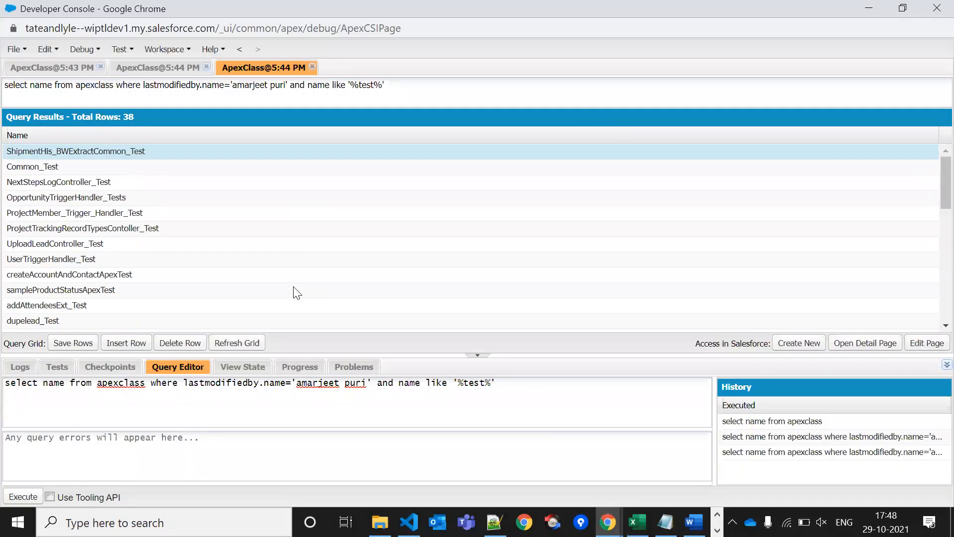
{"action": "key", "text": "alt+Tab"}
{"action": "key", "text": "ctrl+v"}
{"action": "key", "text": "Return"}
{"action": "key", "text": "ctrl+v"}
{"action": "key", "text": "Return"}
{"action": "key", "text": "ctrl+v"}
{"action": "key", "text": "Return"}
{"action": "key", "text": "ctrl+v"}
Copy the eight members lines 4–11 and paste that block three more times
{"action": "key", "text": "Return"}
{"action": "key", "text": "ctrl+v"}
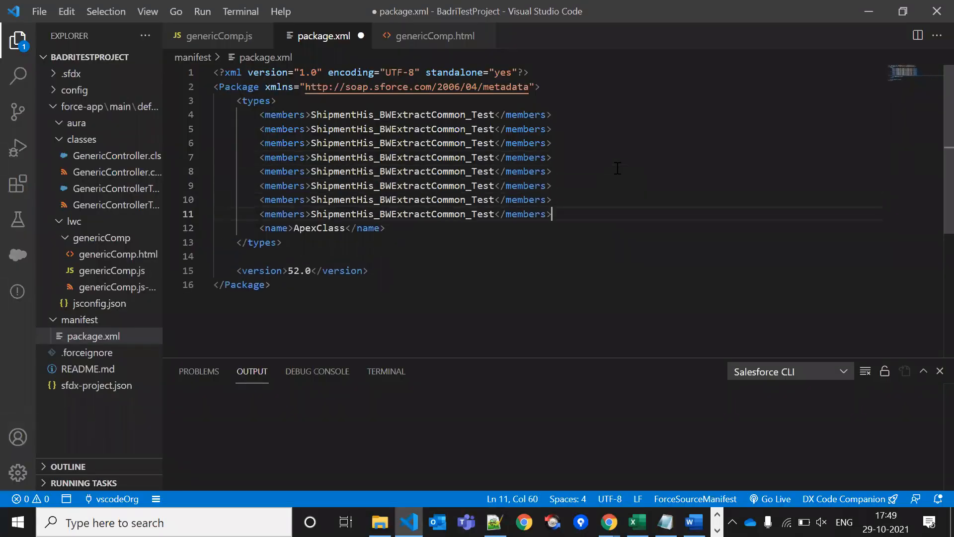
{"action": "left_click_drag", "start_coordinate": [255, 113], "coordinate": [595, 220]}
{"action": "key", "text": "ctrl+c"}
{"action": "key", "text": "Right"}
{"action": "key", "text": "Return"}
{"action": "key", "text": "ctrl+v"}
{"action": "key", "text": "Return"}
{"action": "key", "text": "ctrl+v"}
{"action": "key", "text": "Return"}
{"action": "key", "text": "ctrl+v"}
{"action": "key", "text": "Return"}
{"action": "key", "text": "ctrl+v"}
{"action": "scroll", "coordinate": [597, 218], "scroll_direction": "up", "scroll_amount": 5}
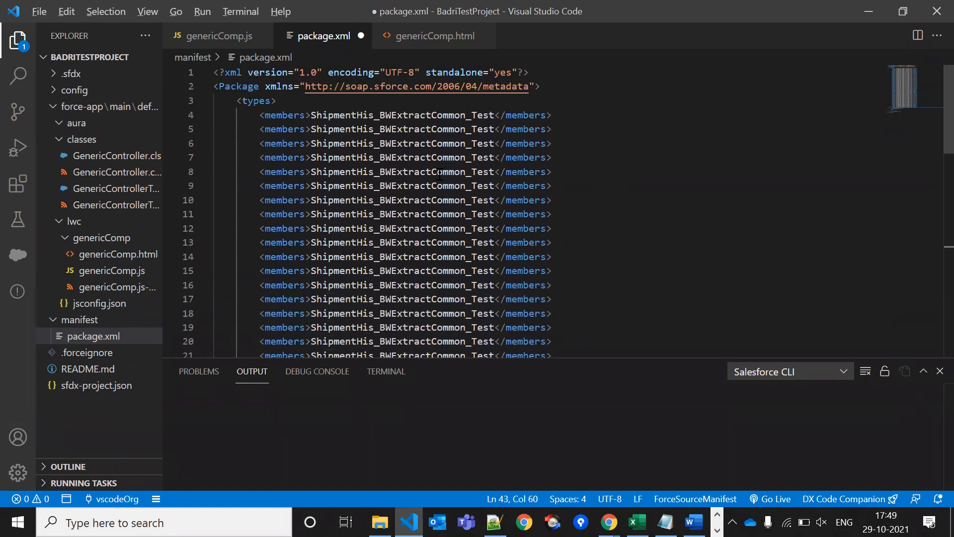
Select the Common_Test name in Developer Console and line 5's class name, then open a new Chrome tab
{"action": "key", "text": "alt+Tab"}
{"action": "double_click", "coordinate": [73, 167]}
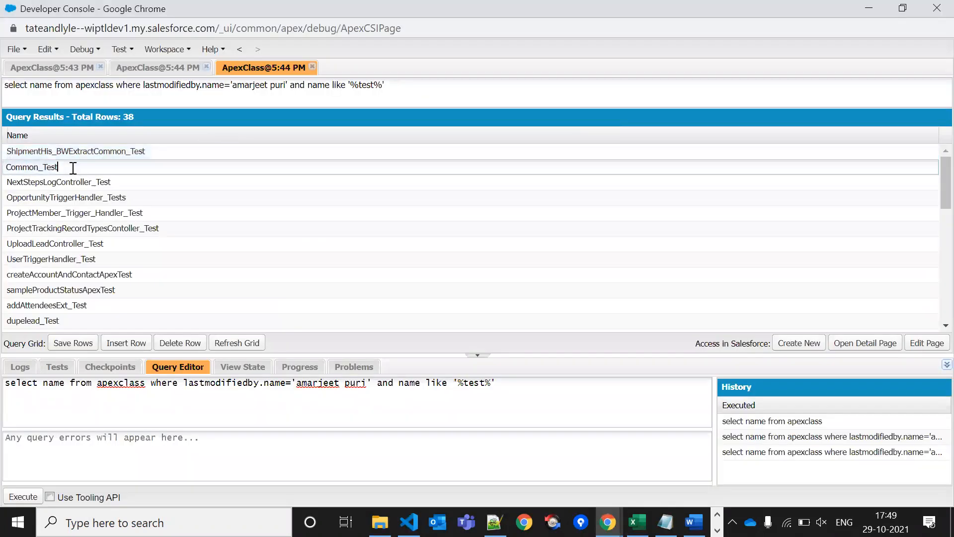
{"action": "double_click", "coordinate": [22, 166]}
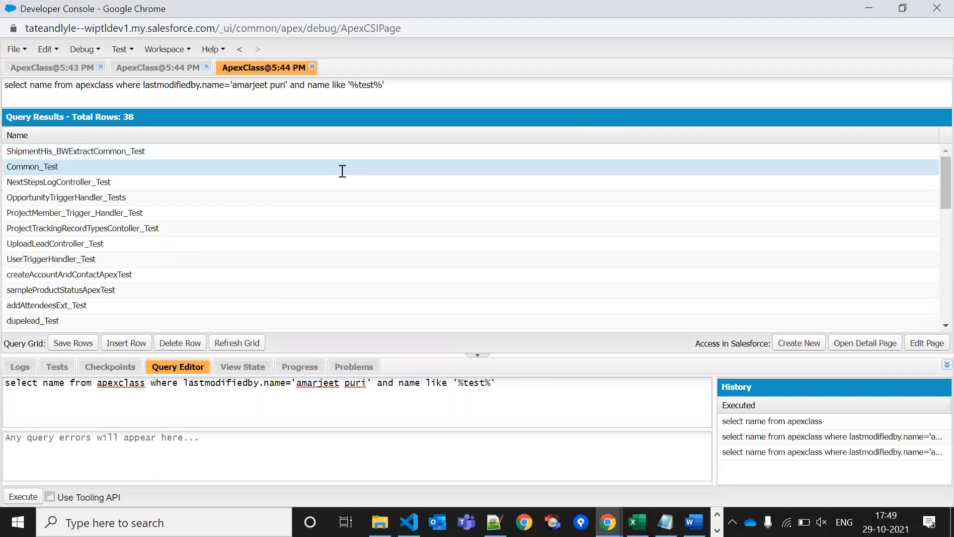
{"action": "key", "text": "alt+Tab"}
{"action": "double_click", "coordinate": [436, 129]}
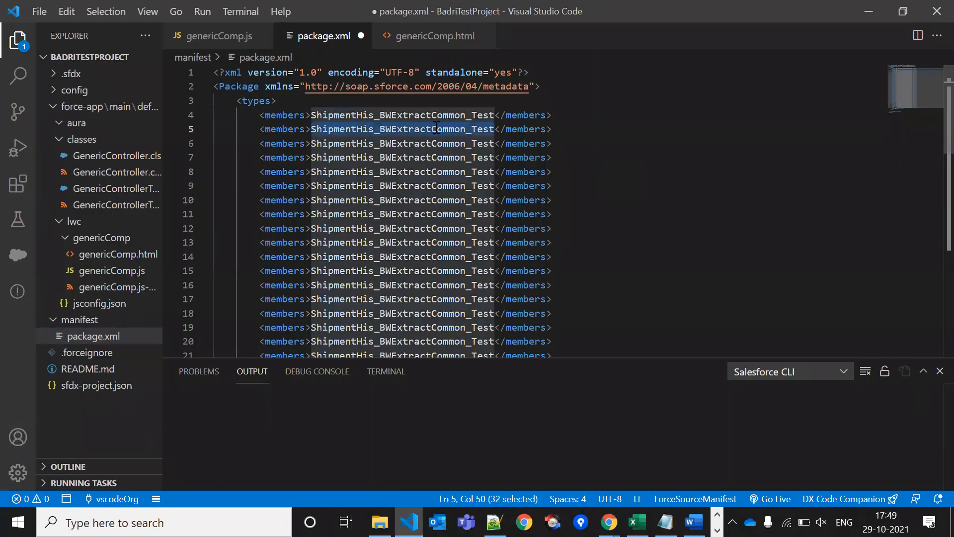
{"action": "key", "text": "alt+Tab"}
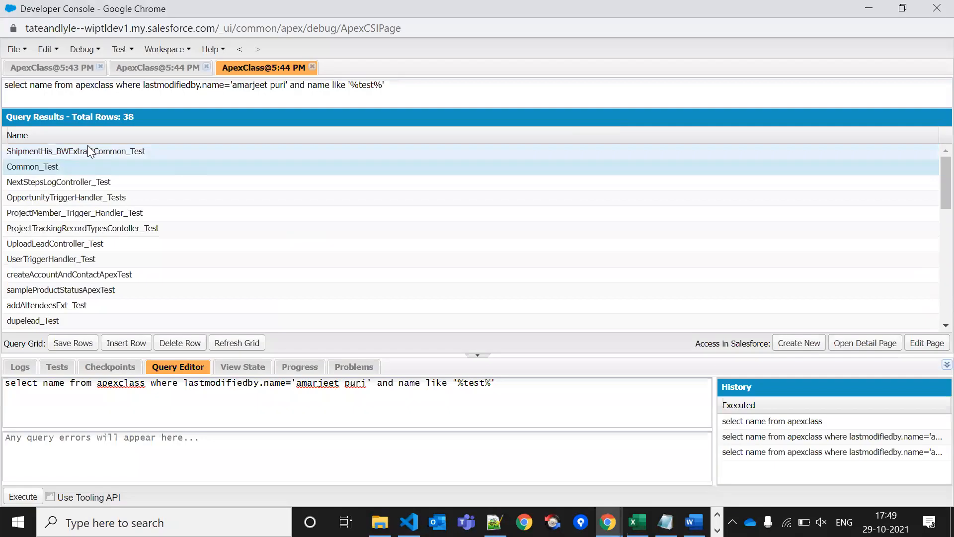
{"action": "key", "text": "alt+Tab"}
{"action": "key", "text": "alt+Tab"}
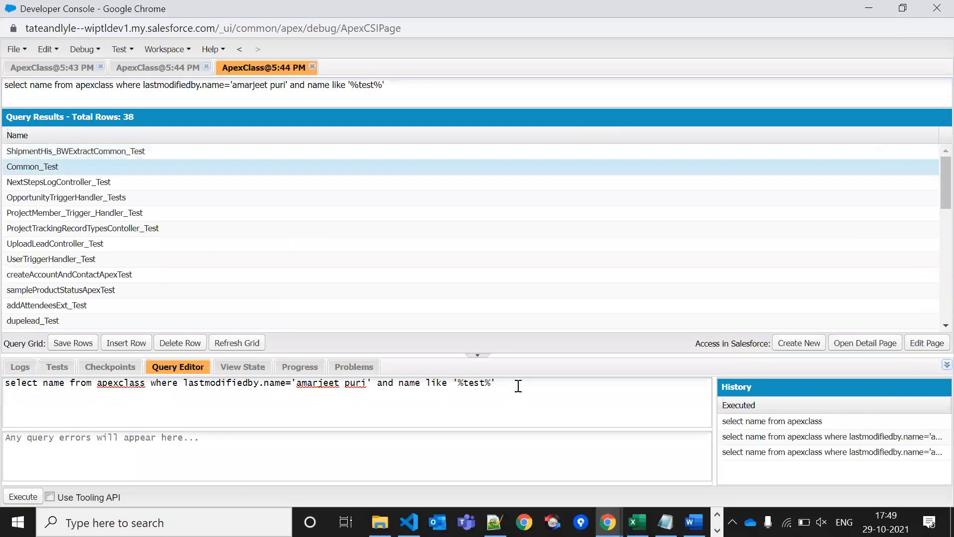
{"action": "key", "text": "ctrl+a"}
{"action": "key", "text": "alt+Tab"}
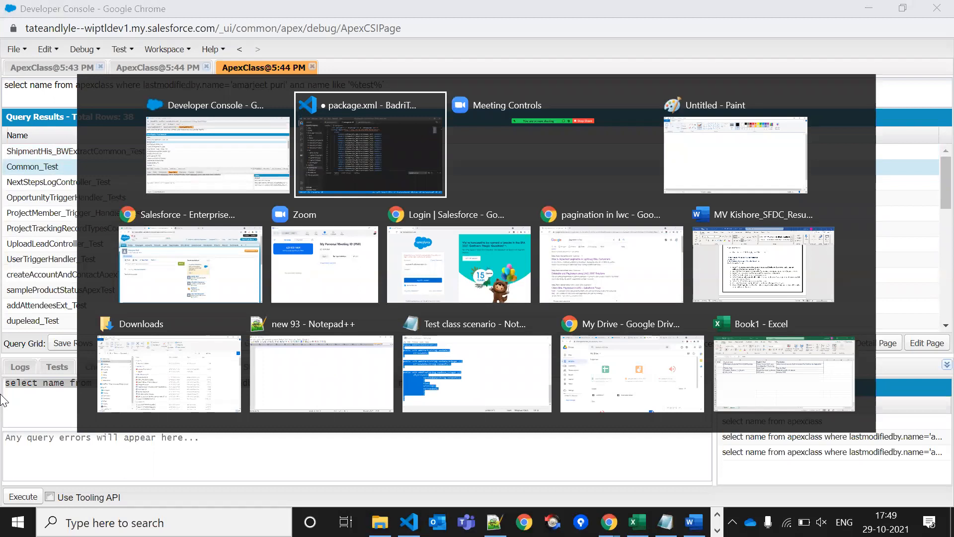
{"action": "key", "text": "Tab"}
{"action": "key", "text": "Tab"}
{"action": "key", "text": "Tab"}
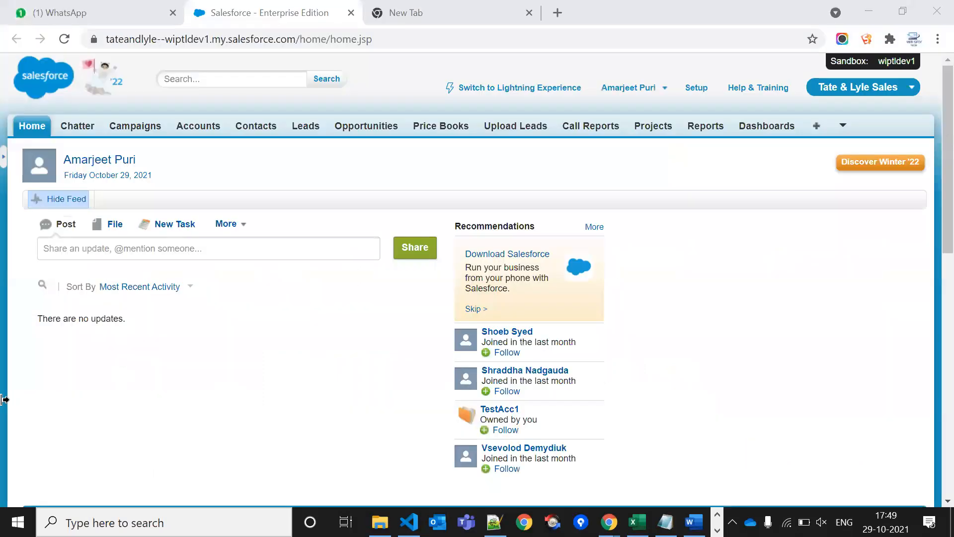
{"action": "left_click", "coordinate": [438, 7]}
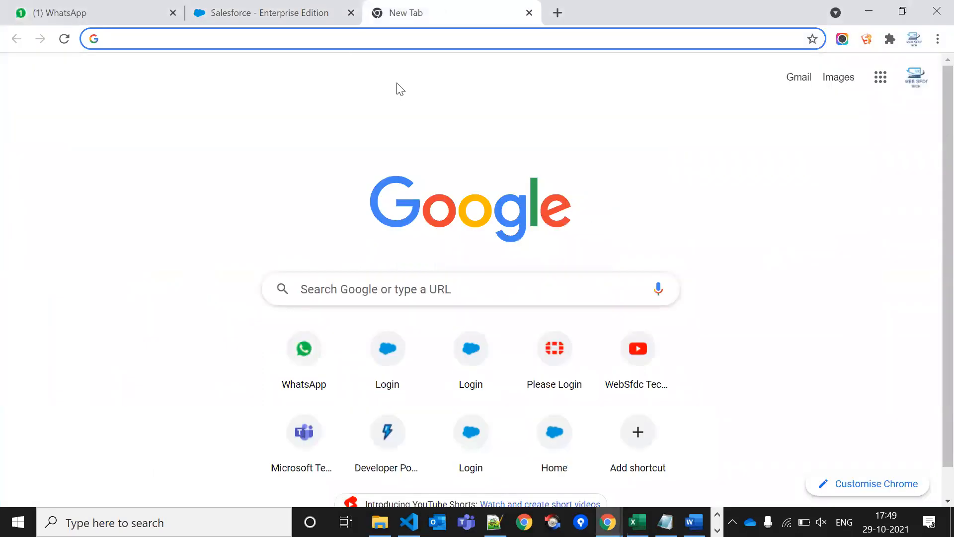
Search 'workbench salesforce' in Chrome and open the Workbench site
{"action": "type", "text": "work"}
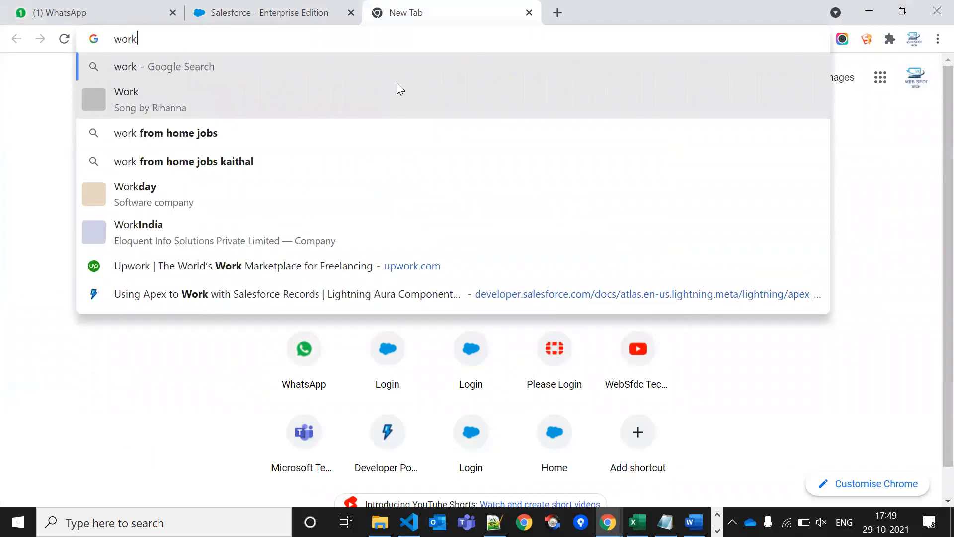
{"action": "type", "text": "b"}
{"action": "key", "text": "Down"}
{"action": "key", "text": "Down"}
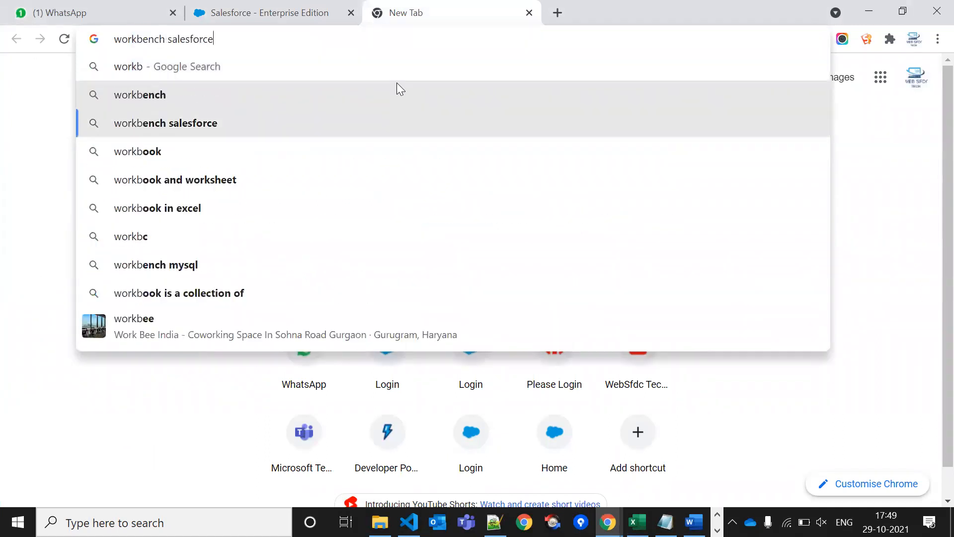
{"action": "key", "text": "Return"}
{"action": "left_click", "coordinate": [143, 217]}
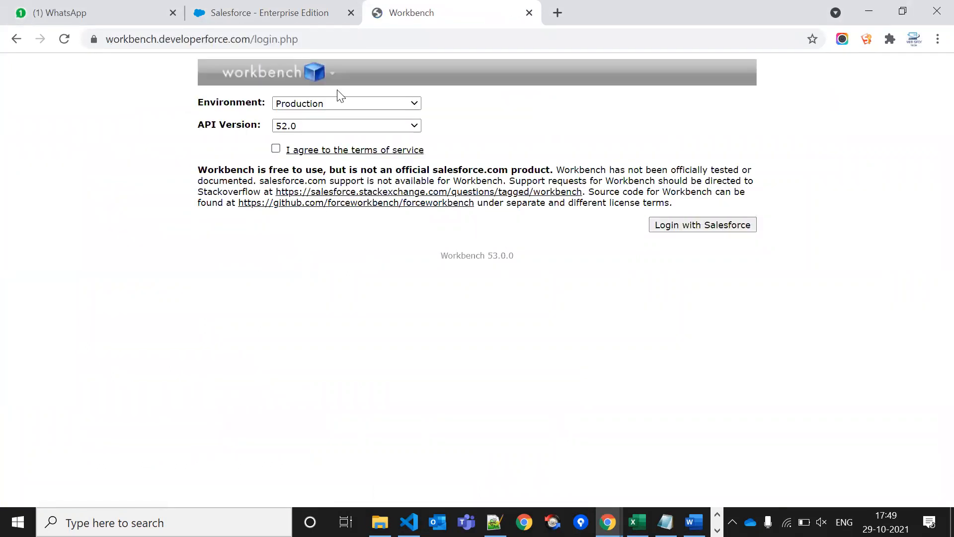
Log in with the Sandbox environment and accepted terms, then allow Workbench access
{"action": "left_click", "coordinate": [339, 104]}
{"action": "left_click", "coordinate": [338, 131]}
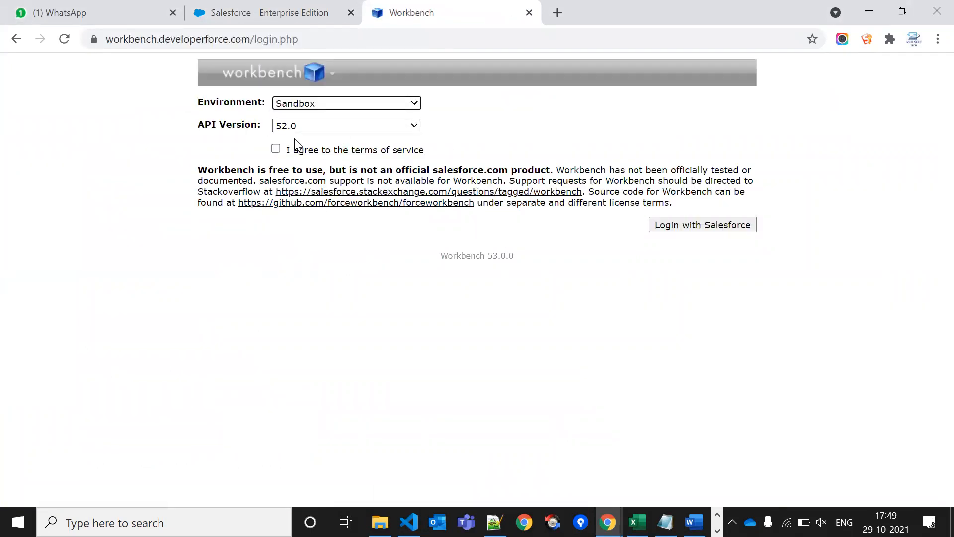
{"action": "left_click", "coordinate": [276, 148]}
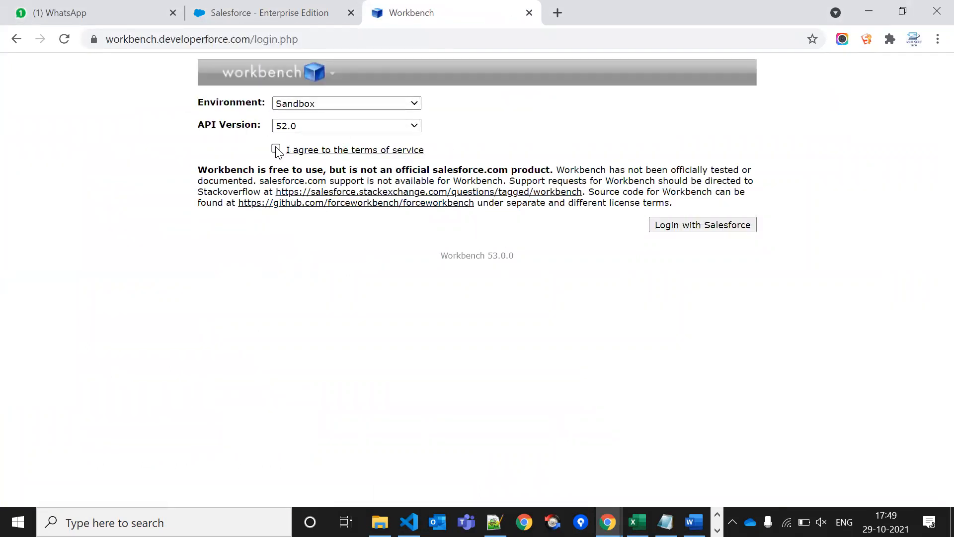
{"action": "left_click", "coordinate": [709, 226]}
{"action": "key", "text": "XF86AudioMute"}
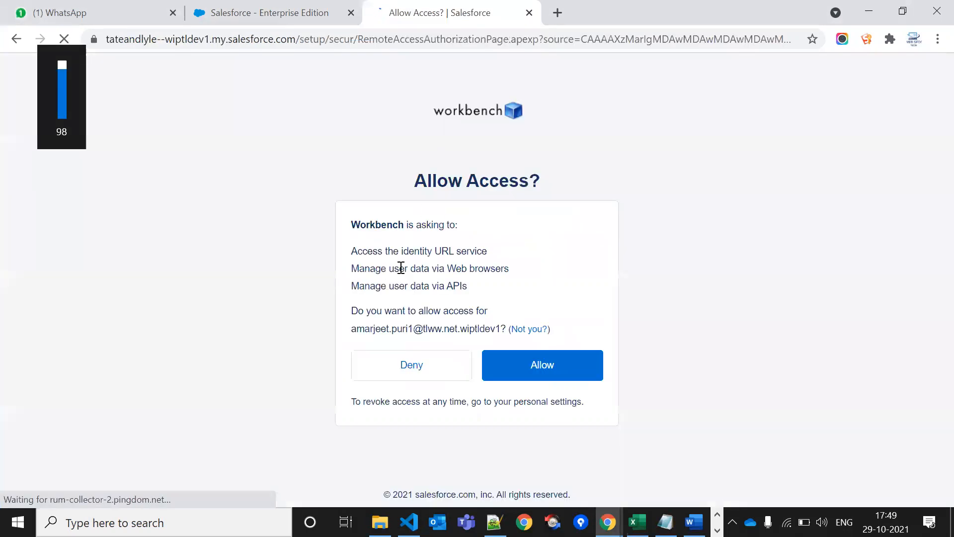
{"action": "left_click", "coordinate": [558, 381]}
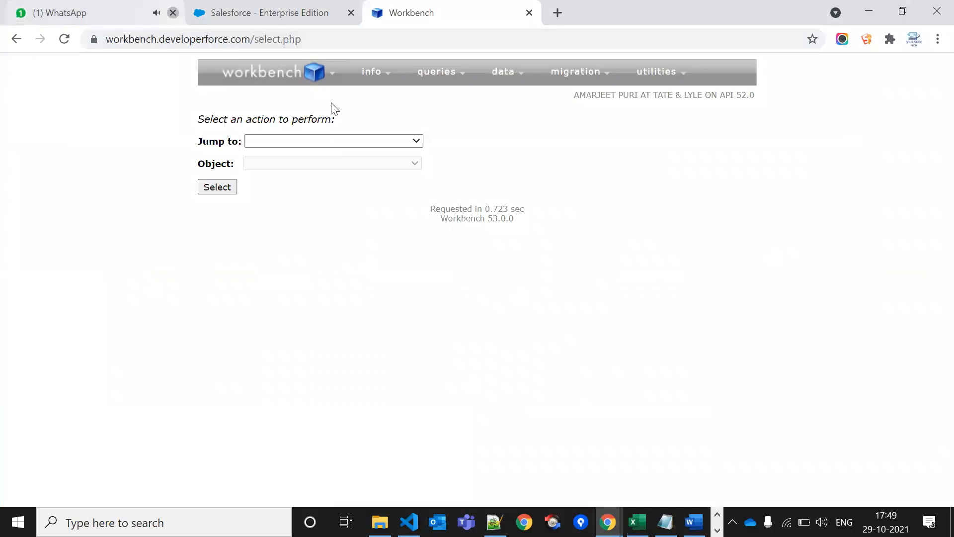
Close the WhatsApp tab and go to Workbench's SOQL Query page
{"action": "left_click", "coordinate": [173, 12]}
{"action": "left_click", "coordinate": [558, 120]}
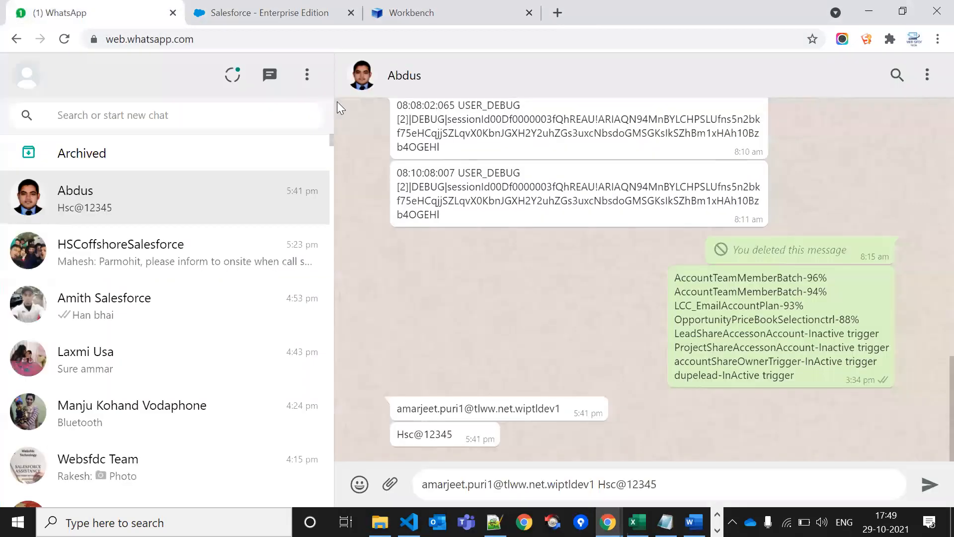
{"action": "left_click", "coordinate": [268, 5]}
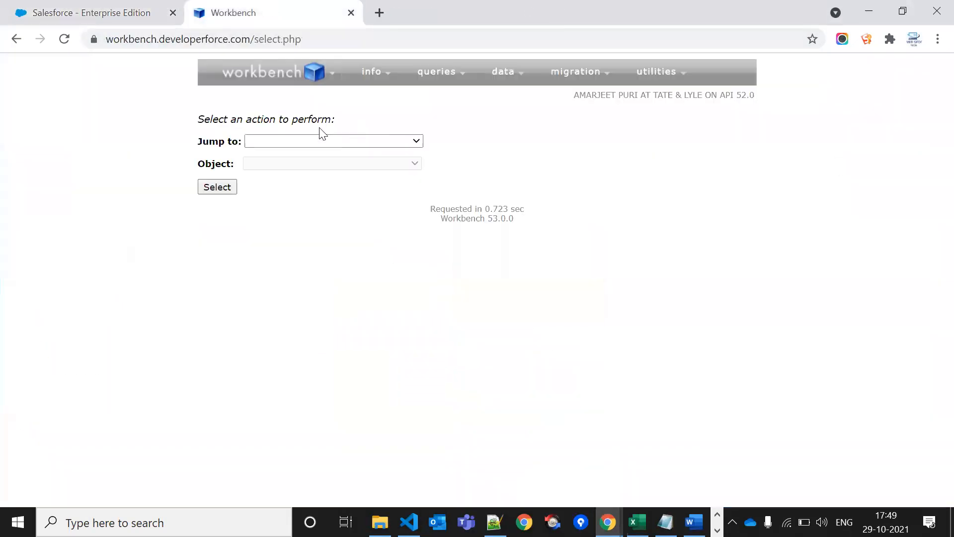
{"action": "mouse_move", "coordinate": [437, 74]}
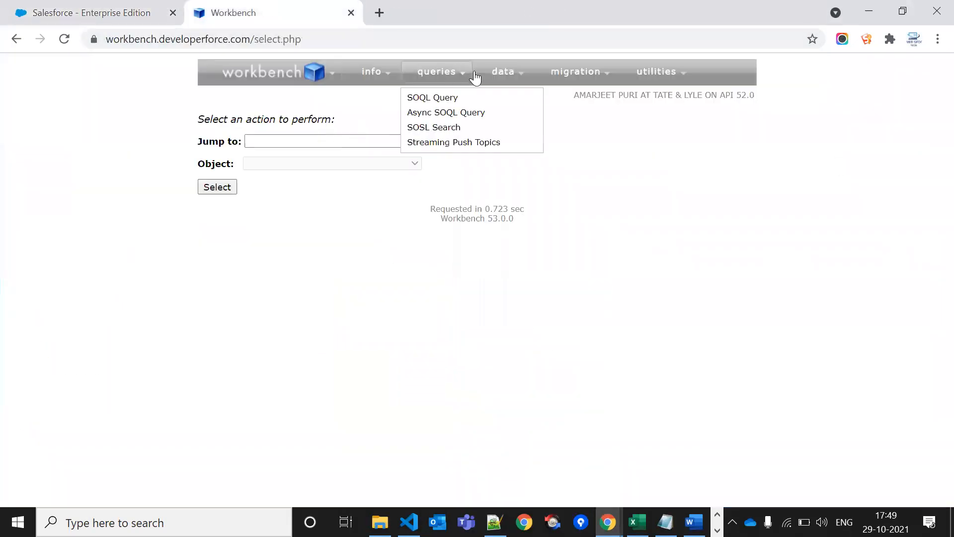
{"action": "left_click", "coordinate": [437, 103]}
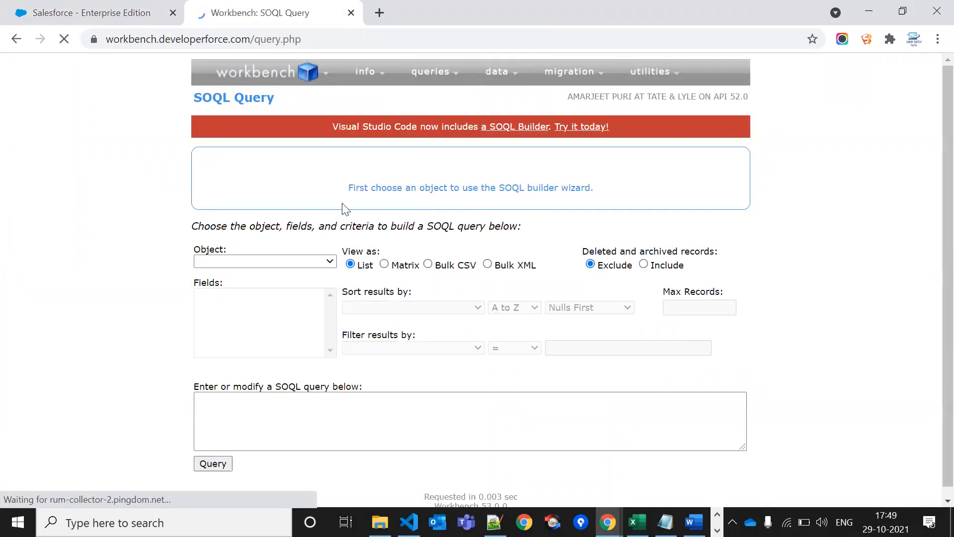
Run the pasted SOQL query on the ApexClass object for names containing test
{"action": "left_click", "coordinate": [310, 262]}
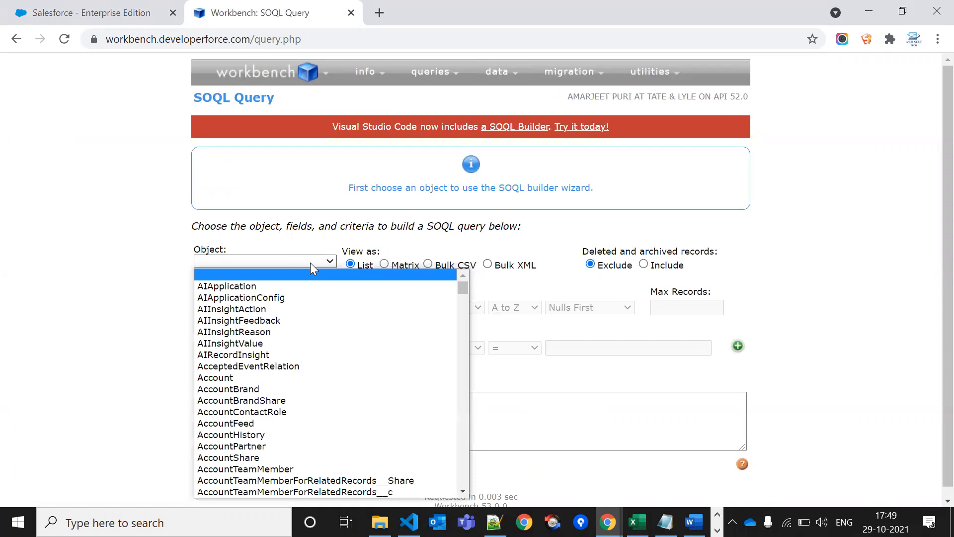
{"action": "key", "text": "Down"}
{"action": "key", "text": "Down"}
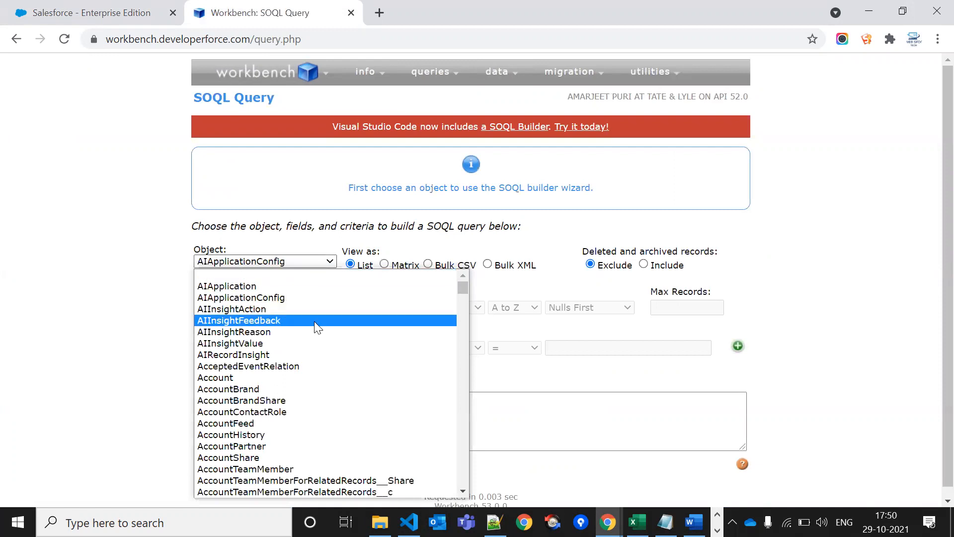
{"action": "scroll", "coordinate": [314, 321], "scroll_direction": "down", "scroll_amount": 7}
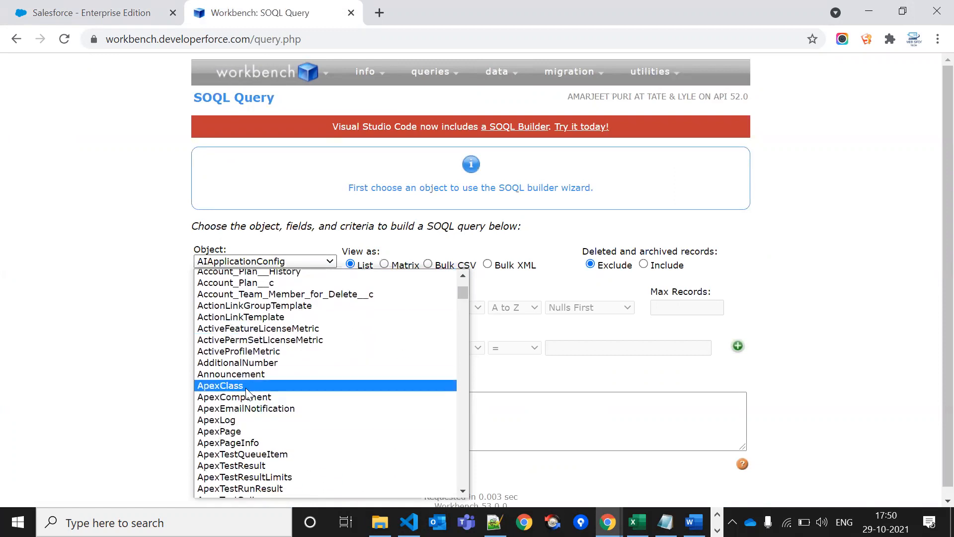
{"action": "left_click", "coordinate": [249, 386]}
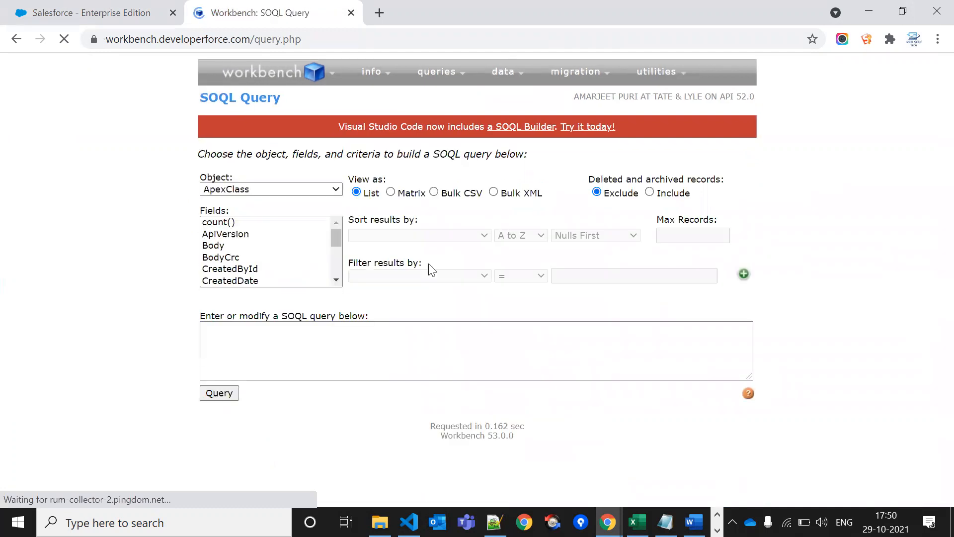
{"action": "left_click", "coordinate": [330, 330]}
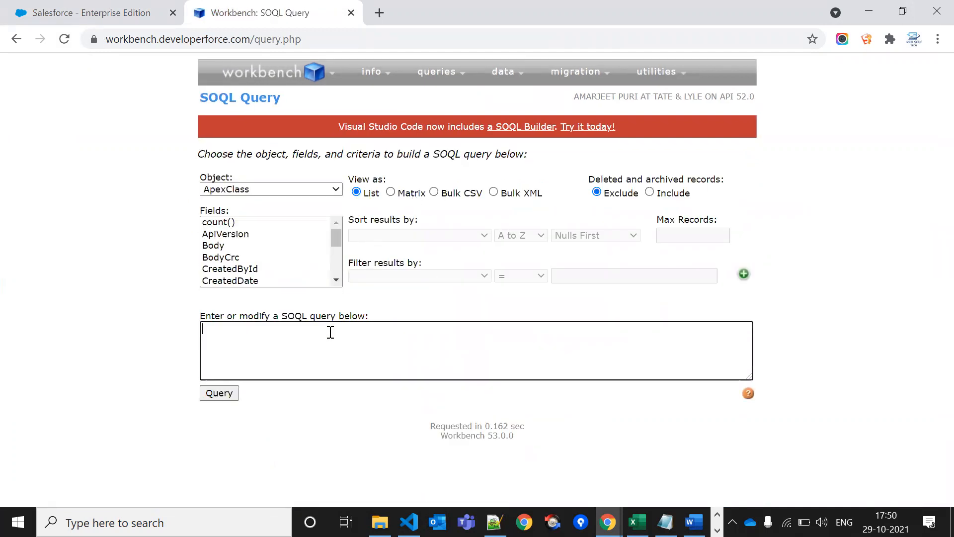
{"action": "left_click", "coordinate": [221, 393]}
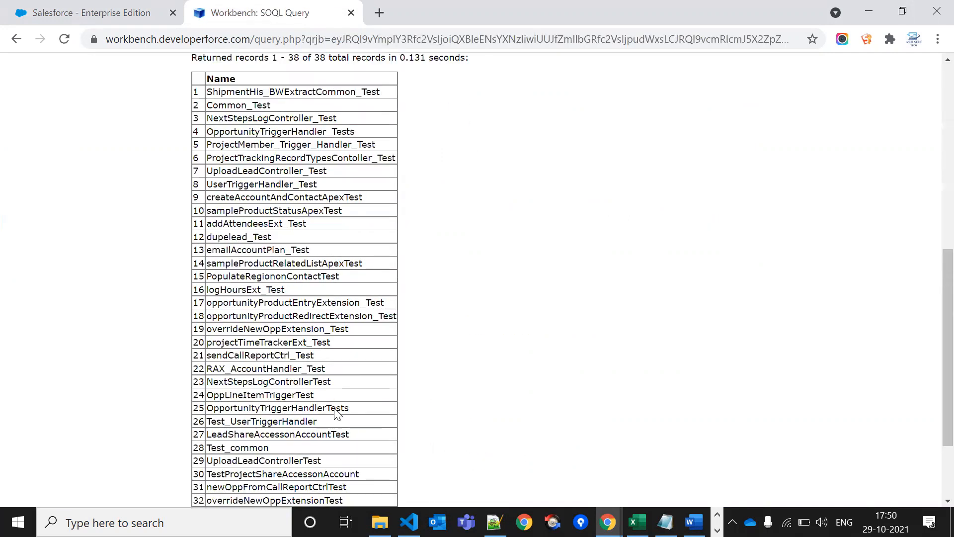
Select the whole results table of 38 test class names
{"action": "scroll", "coordinate": [298, 398], "scroll_direction": "up", "scroll_amount": 5}
{"action": "left_click_drag", "start_coordinate": [214, 349], "coordinate": [238, 481]}
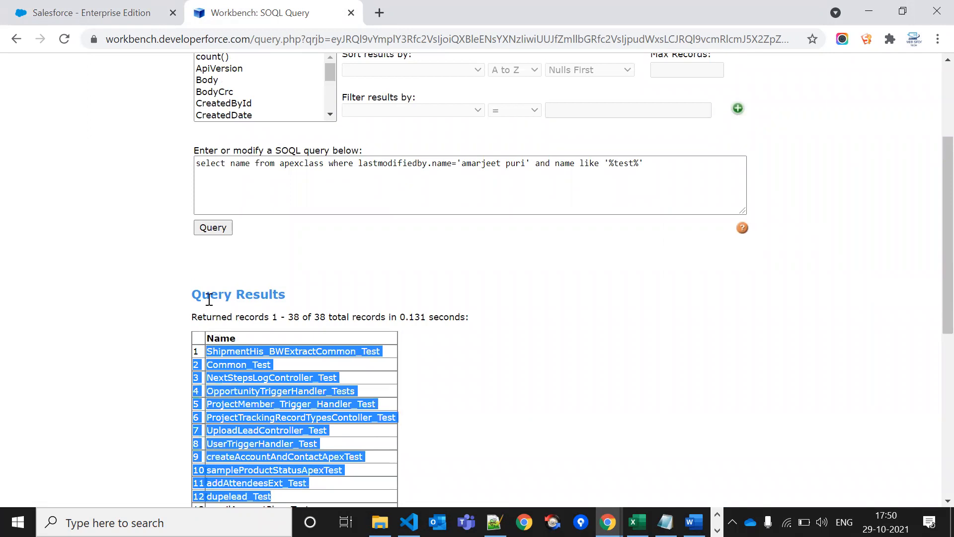
{"action": "left_click", "coordinate": [199, 348]}
{"action": "scroll", "coordinate": [199, 298], "scroll_direction": "down", "scroll_amount": 4}
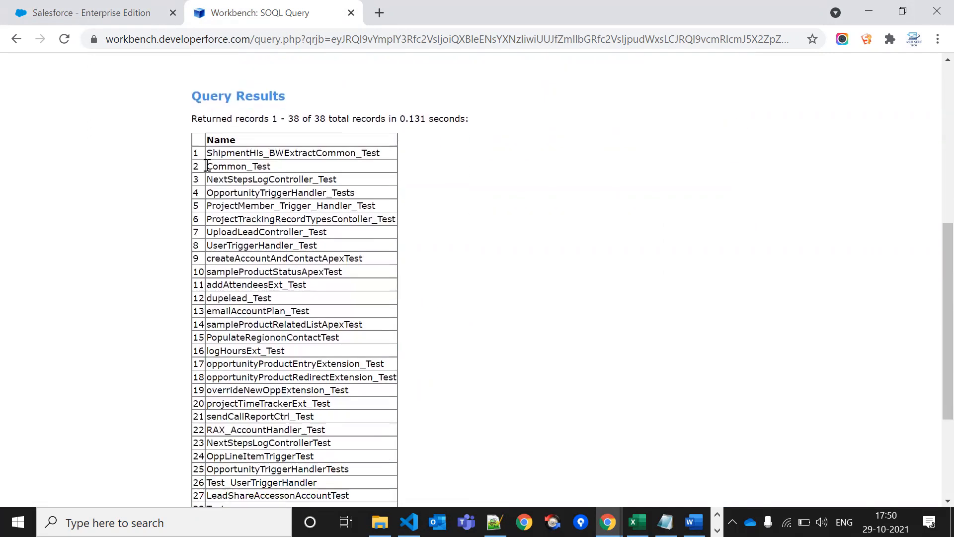
{"action": "left_click_drag", "start_coordinate": [212, 140], "coordinate": [266, 458]}
{"action": "scroll", "coordinate": [266, 457], "scroll_direction": "down", "scroll_amount": 3}
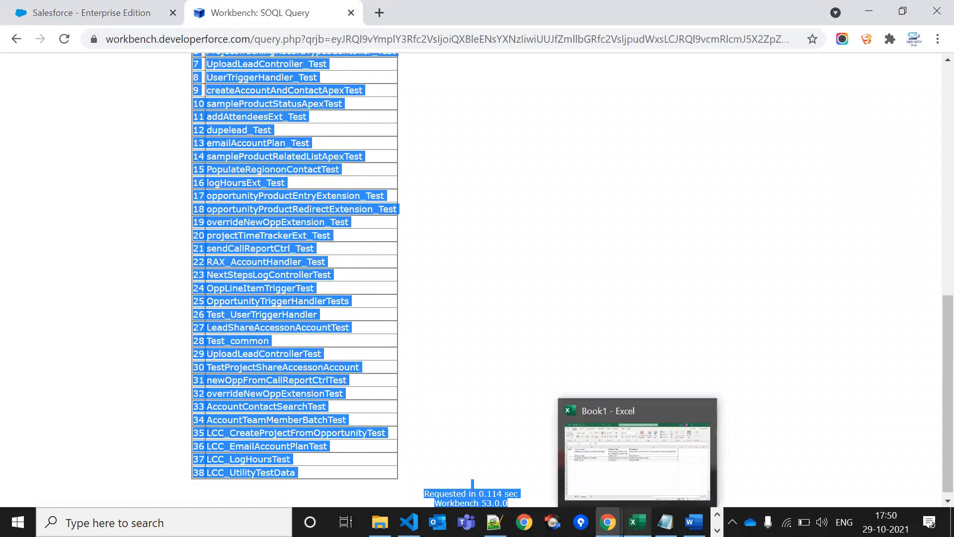
Paste the class names into a new Excel workbook and delete the row-number column A
{"action": "left_click", "coordinate": [637, 522]}
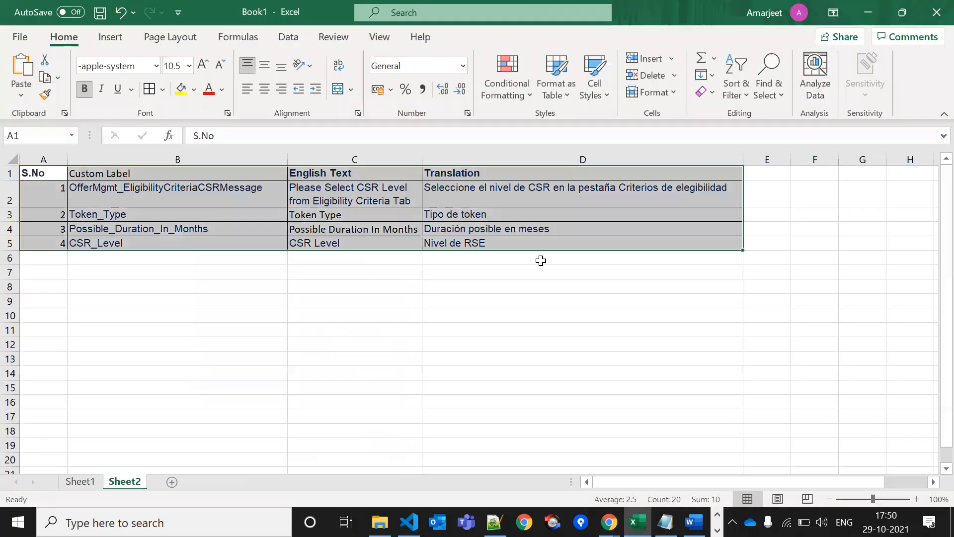
{"action": "key", "text": "ctrl+n"}
{"action": "key", "text": "ctrl+v"}
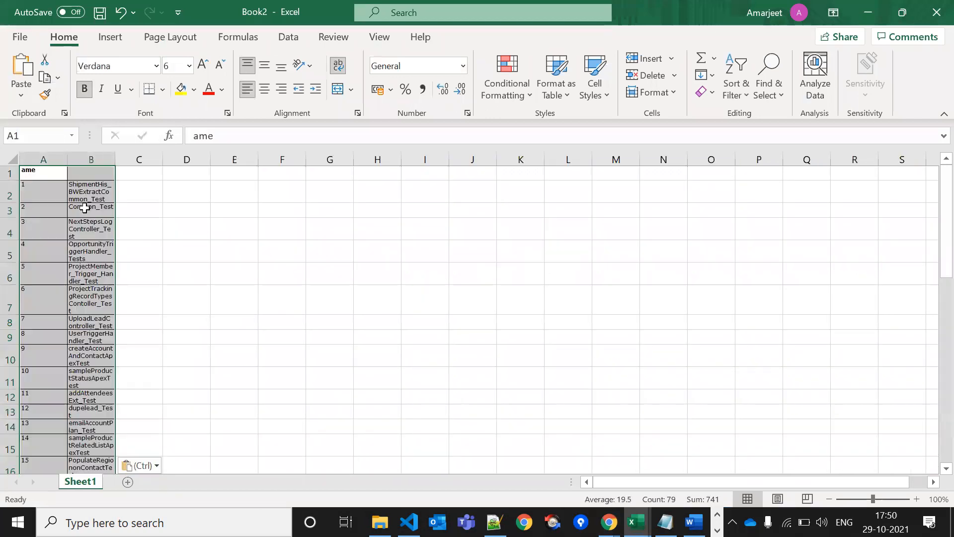
{"action": "left_click", "coordinate": [47, 160]}
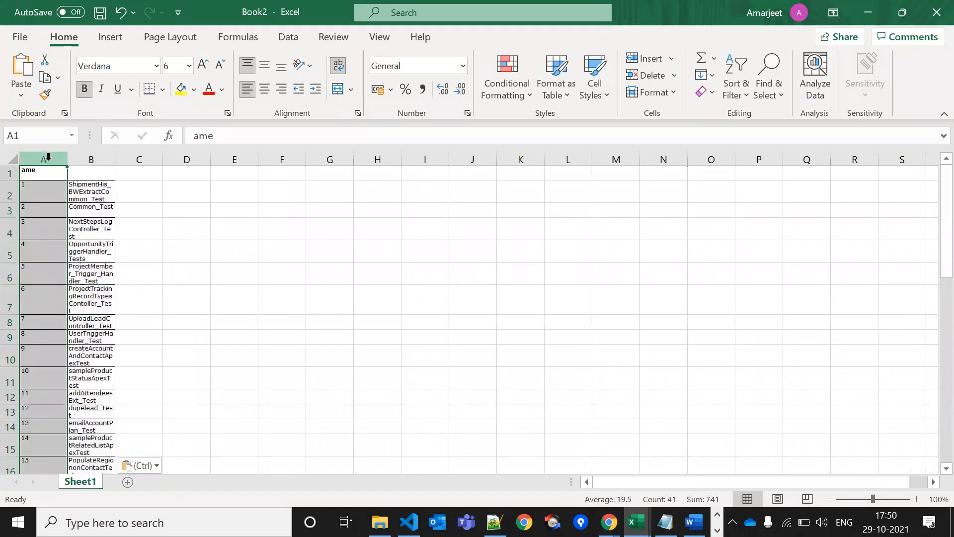
{"action": "right_click", "coordinate": [49, 164]}
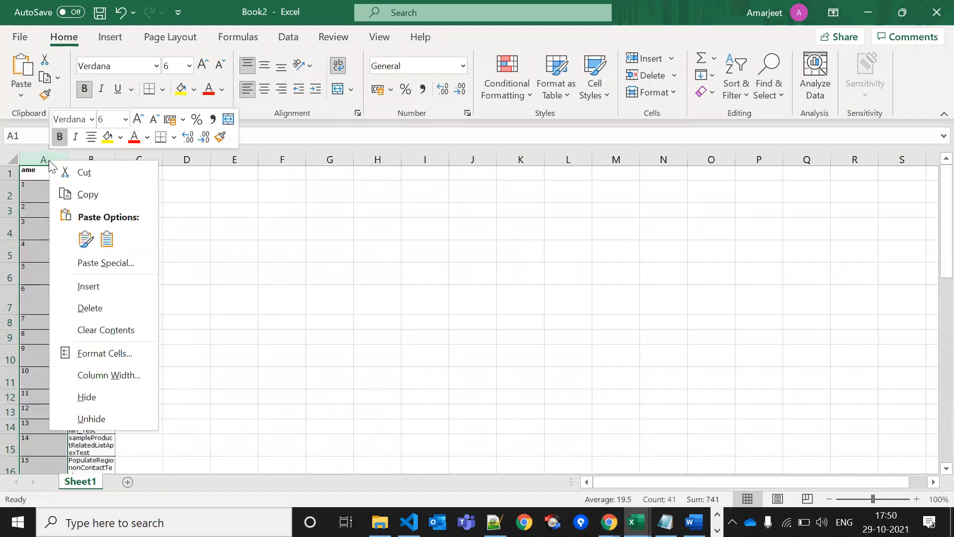
{"action": "left_click", "coordinate": [108, 307]}
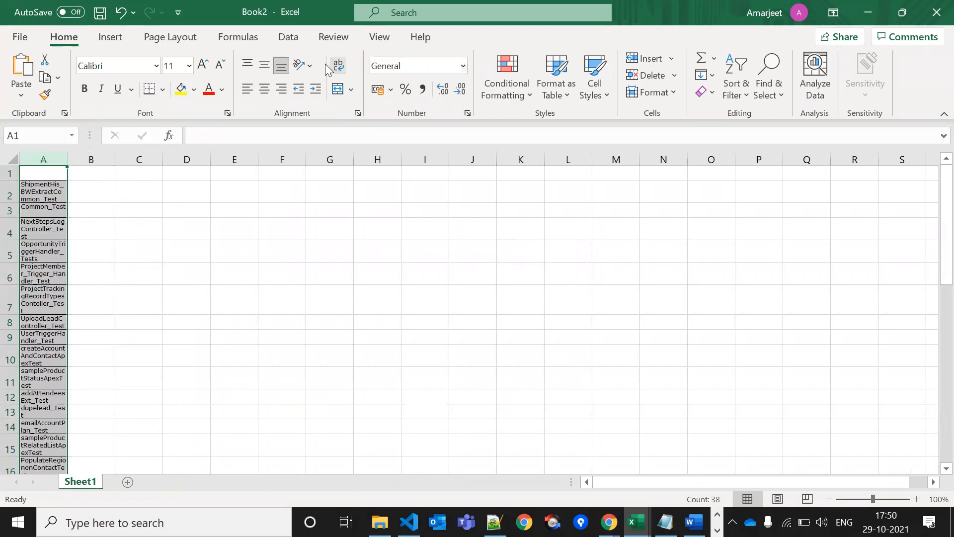
Turn off Wrap Text and autofit column A to the longest class name
{"action": "left_click", "coordinate": [286, 40]}
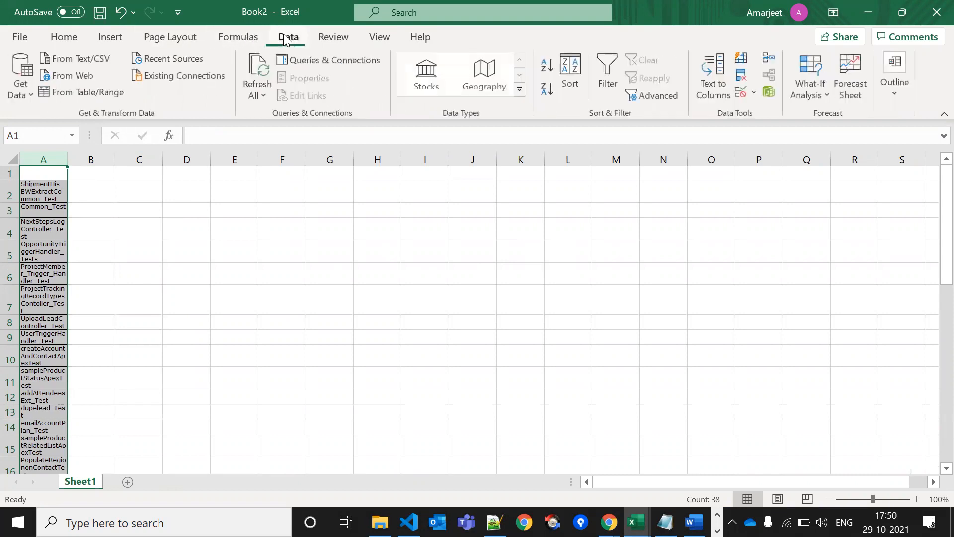
{"action": "left_click", "coordinate": [64, 38]}
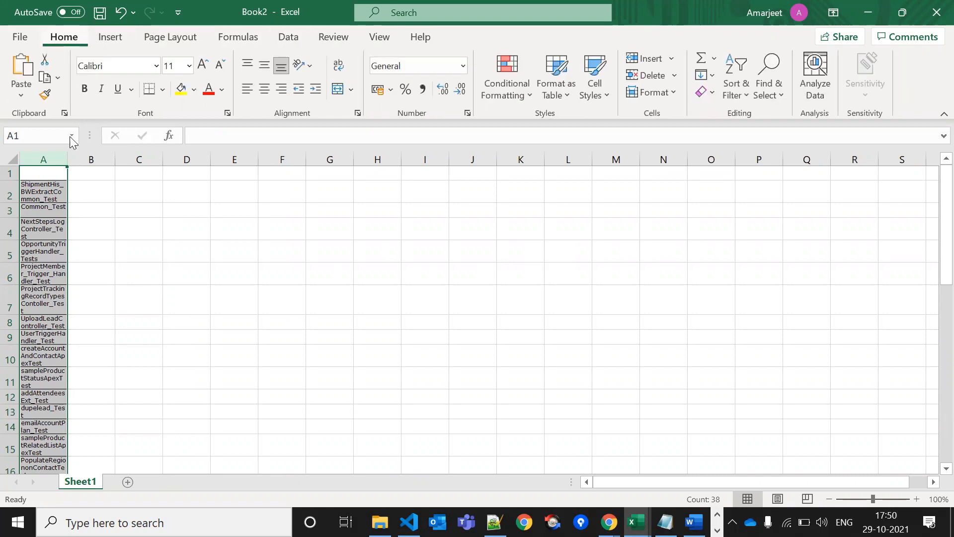
{"action": "left_click", "coordinate": [343, 63]}
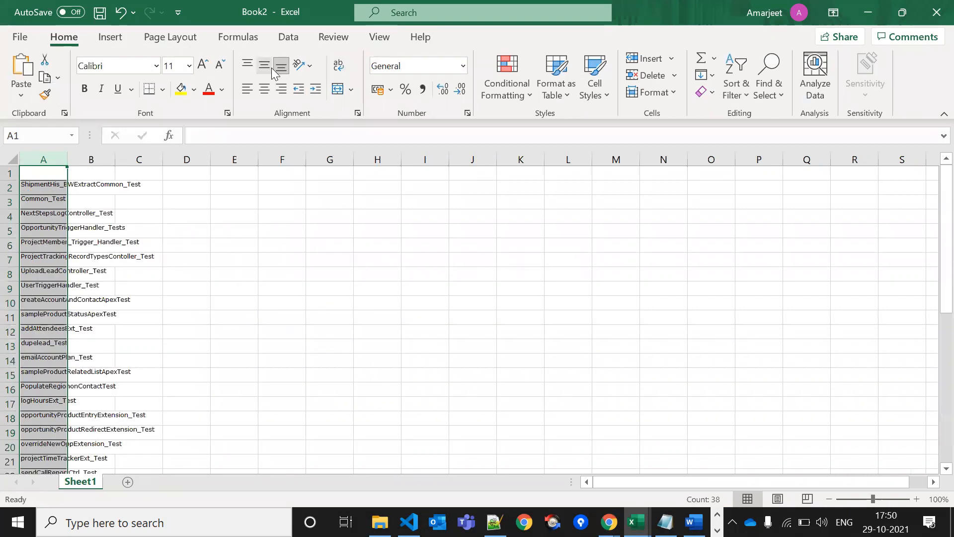
{"action": "double_click", "coordinate": [71, 161]}
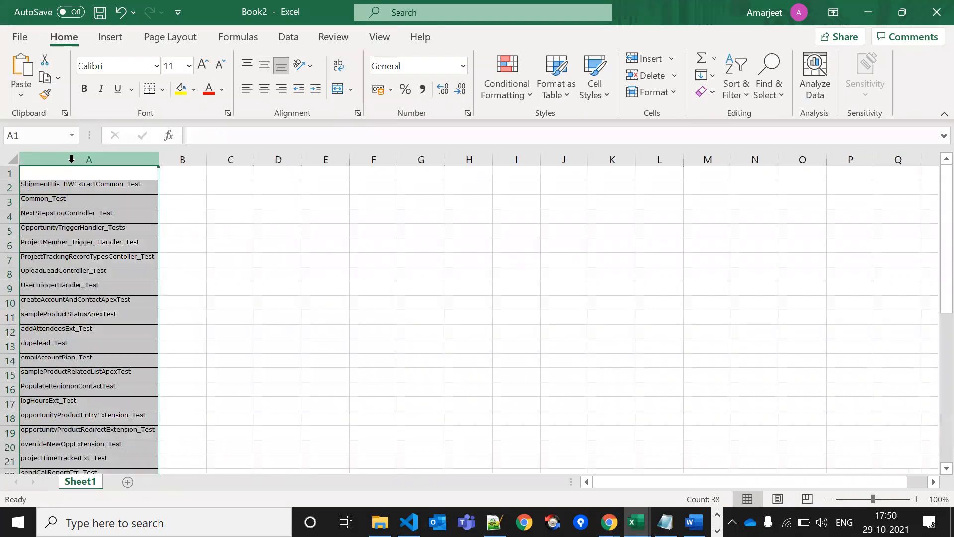
{"action": "left_click", "coordinate": [186, 190]}
{"action": "key", "text": "alt+Tab"}
{"action": "key", "text": "alt+Tab"}
{"action": "key", "text": "alt+Tab"}
{"action": "key", "text": "alt+Tab"}
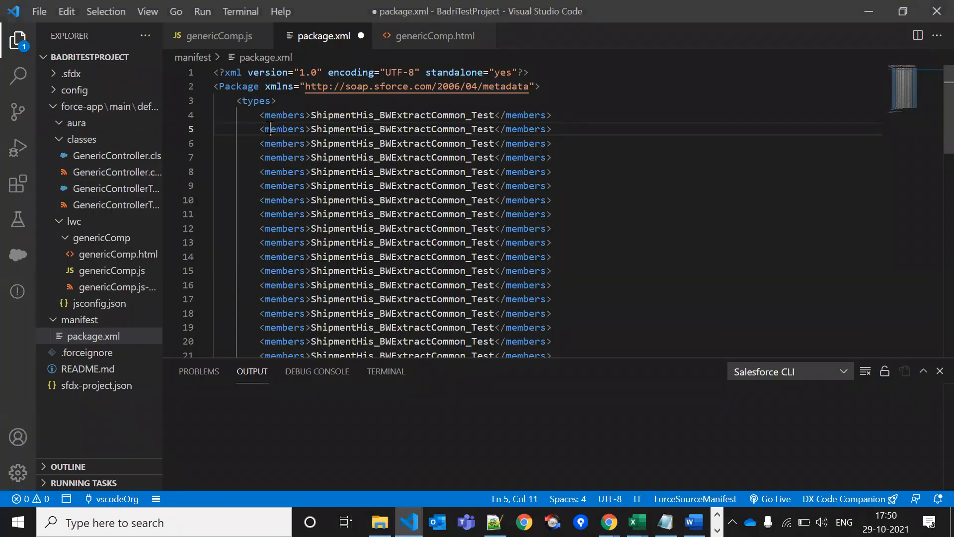
Select the <members> tag on line 5 of package.xml, then return to Excel
{"action": "double_click", "coordinate": [270, 128]}
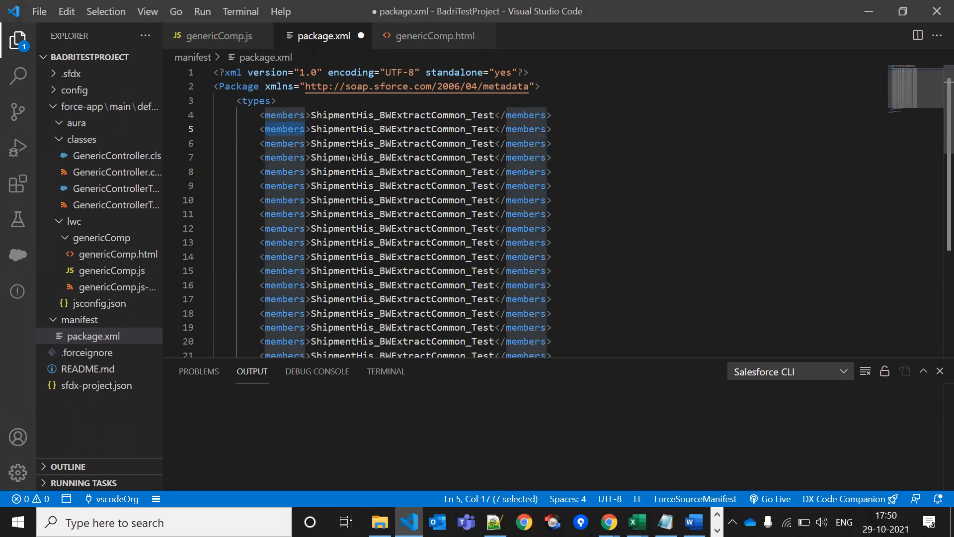
{"action": "left_click", "coordinate": [262, 129]}
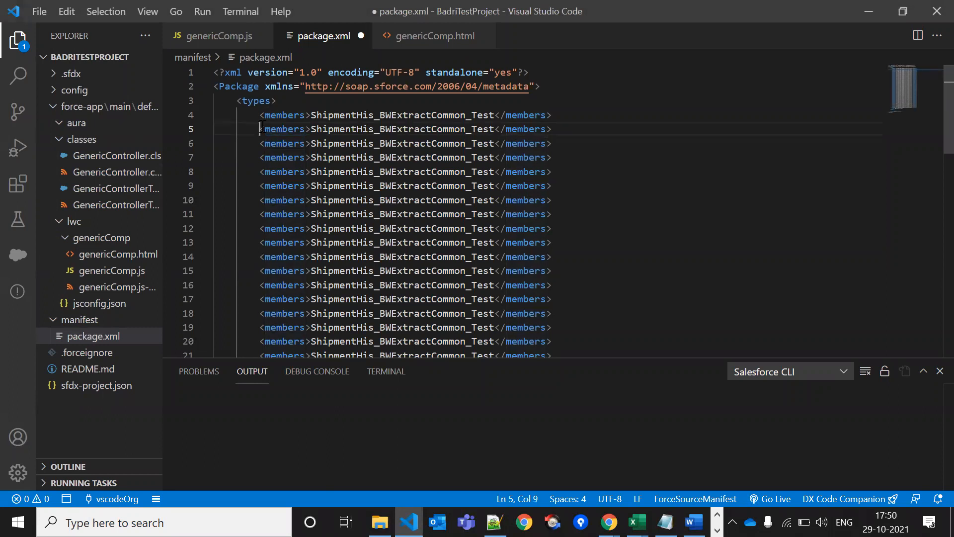
{"action": "left_click_drag", "start_coordinate": [262, 129], "coordinate": [310, 131]}
{"action": "key", "text": "ctrl+c"}
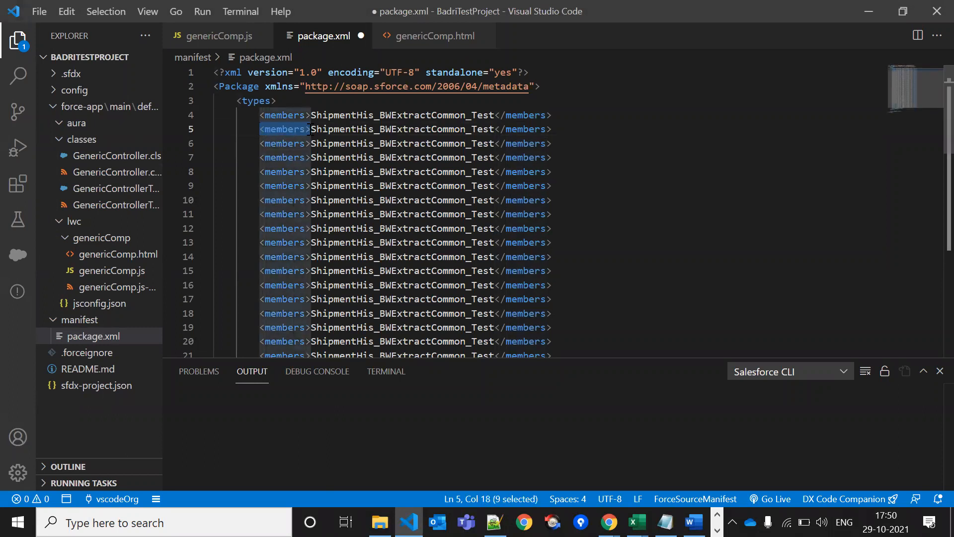
{"action": "key", "text": "alt+Tab"}
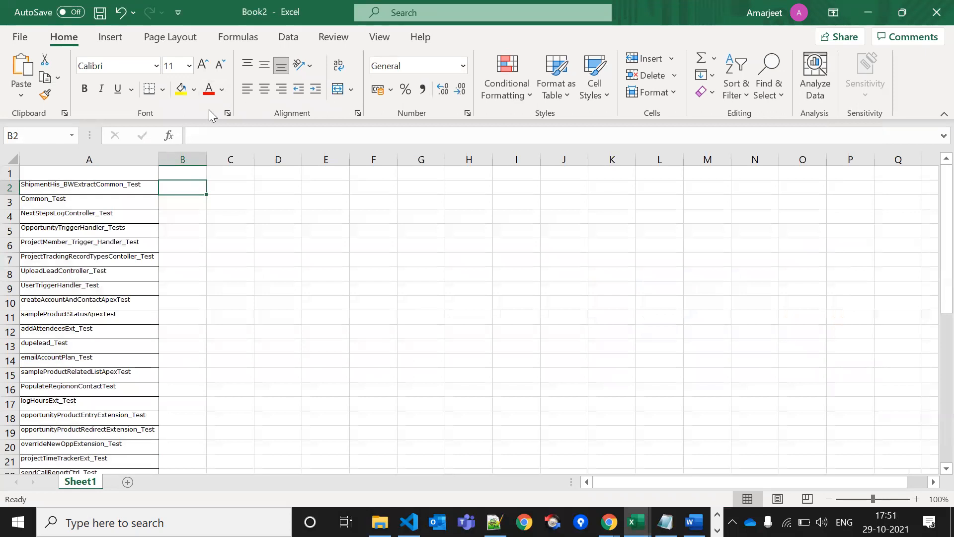
Try a CONCATENATE formula in B2 with A2 and <members> tags, then clear the incorrect result
{"action": "left_click", "coordinate": [169, 136]}
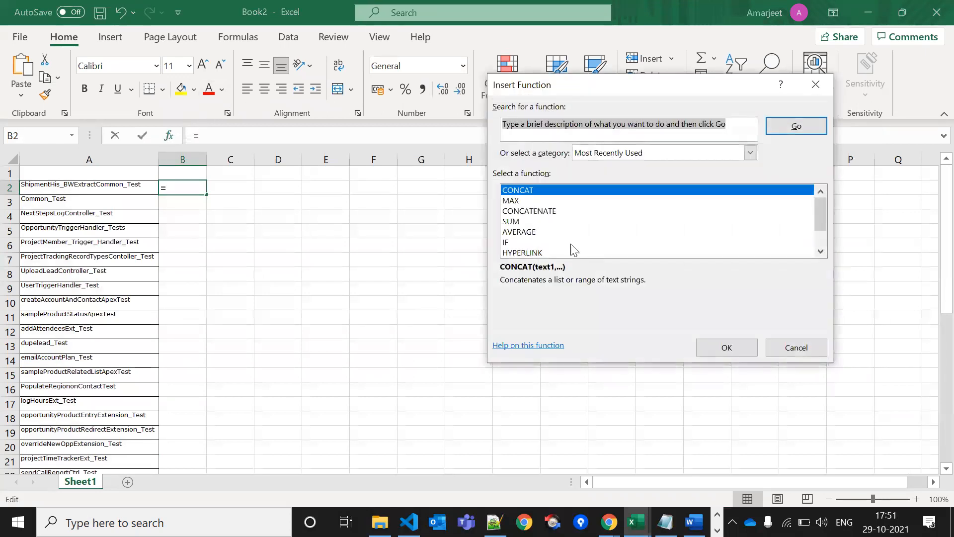
{"action": "left_click", "coordinate": [542, 212]}
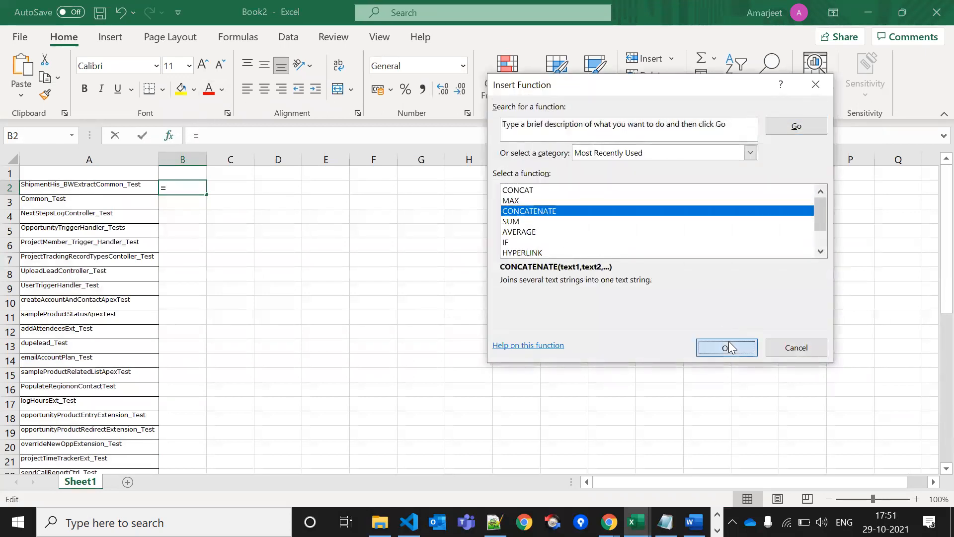
{"action": "left_click", "coordinate": [727, 346]}
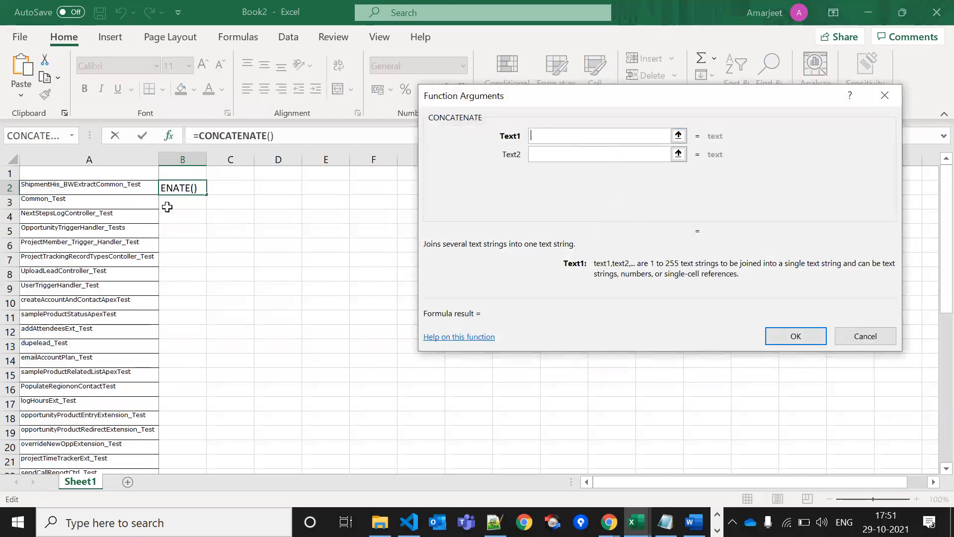
{"action": "left_click", "coordinate": [87, 190]}
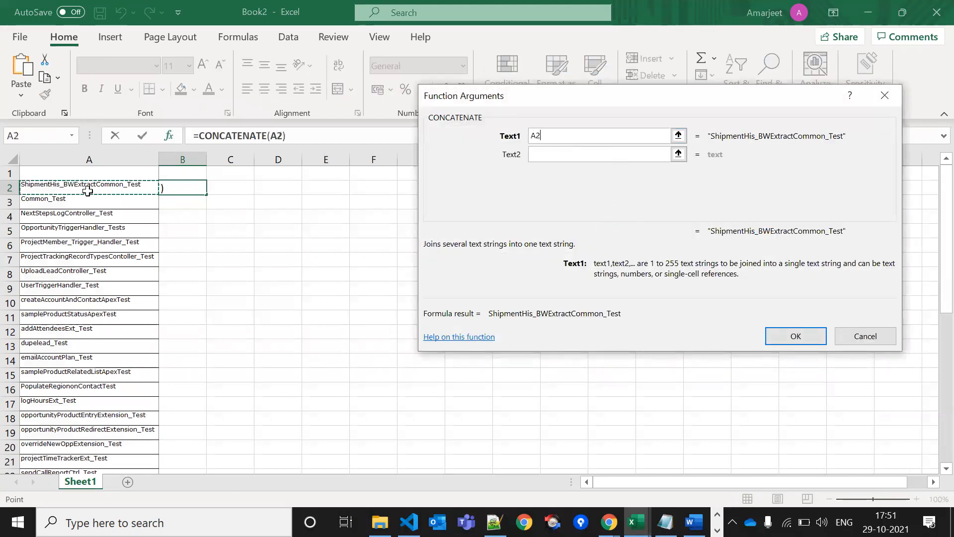
{"action": "left_click", "coordinate": [558, 154]}
{"action": "key", "text": "ctrl+v"}
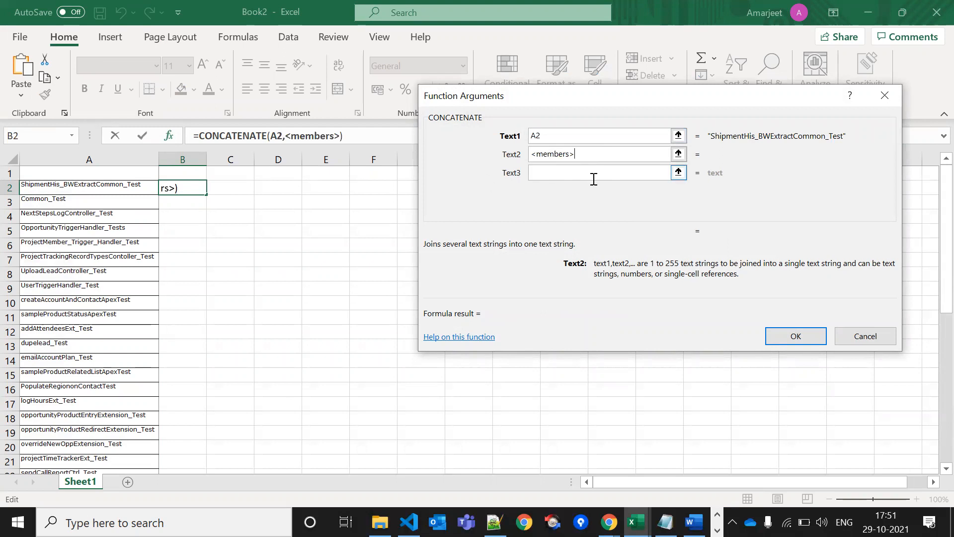
{"action": "left_click", "coordinate": [555, 173]}
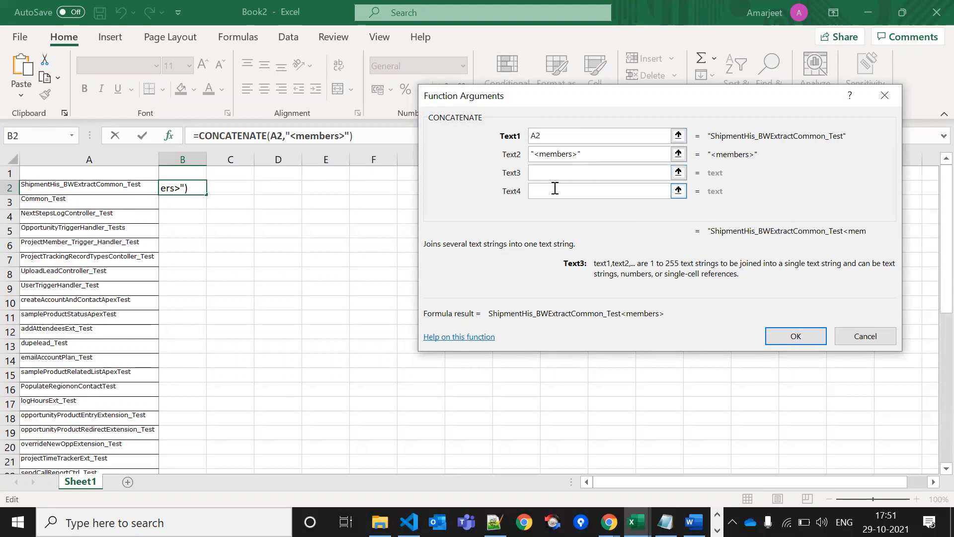
{"action": "key", "text": "ctrl+v"}
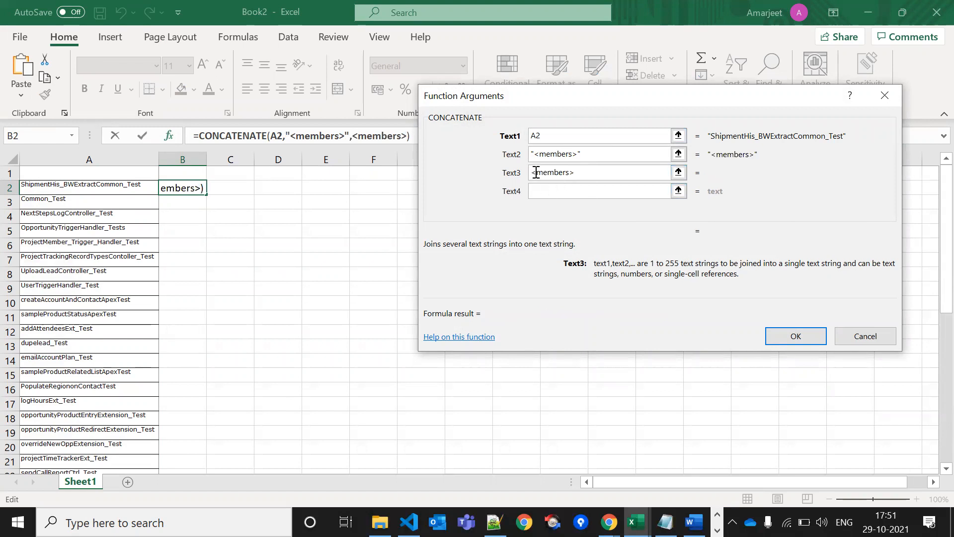
{"action": "type", "text": "/"}
{"action": "left_click", "coordinate": [790, 336]}
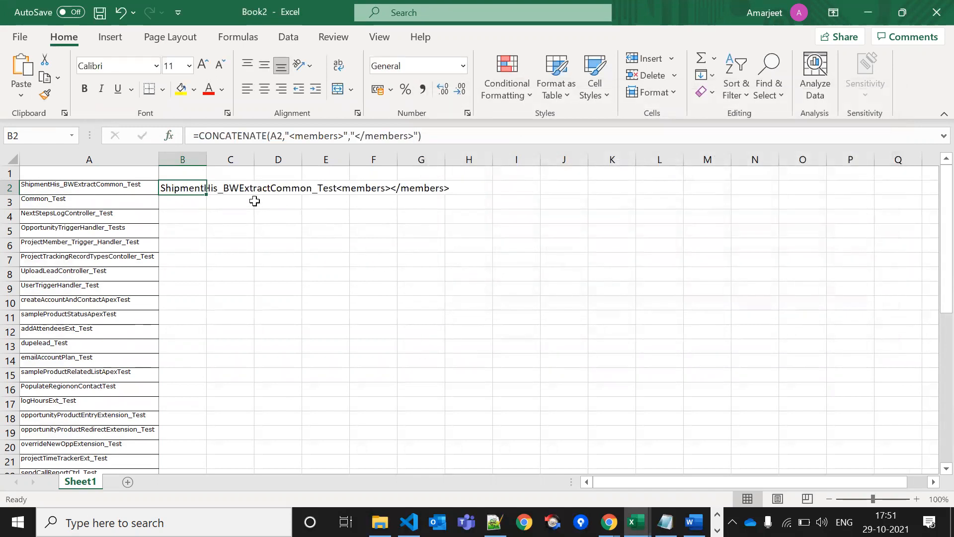
{"action": "left_click", "coordinate": [211, 229]}
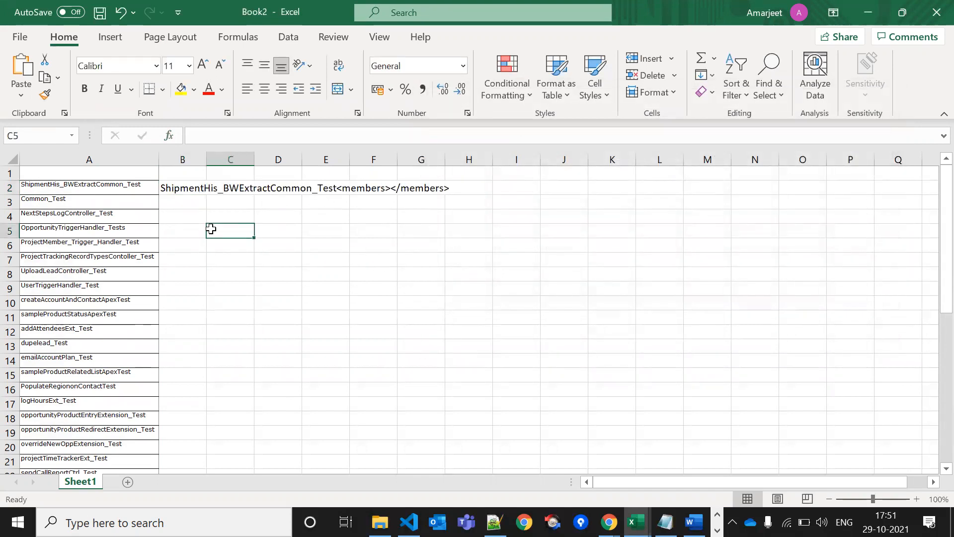
{"action": "left_click", "coordinate": [190, 189]}
{"action": "key", "text": "BackSpace"}
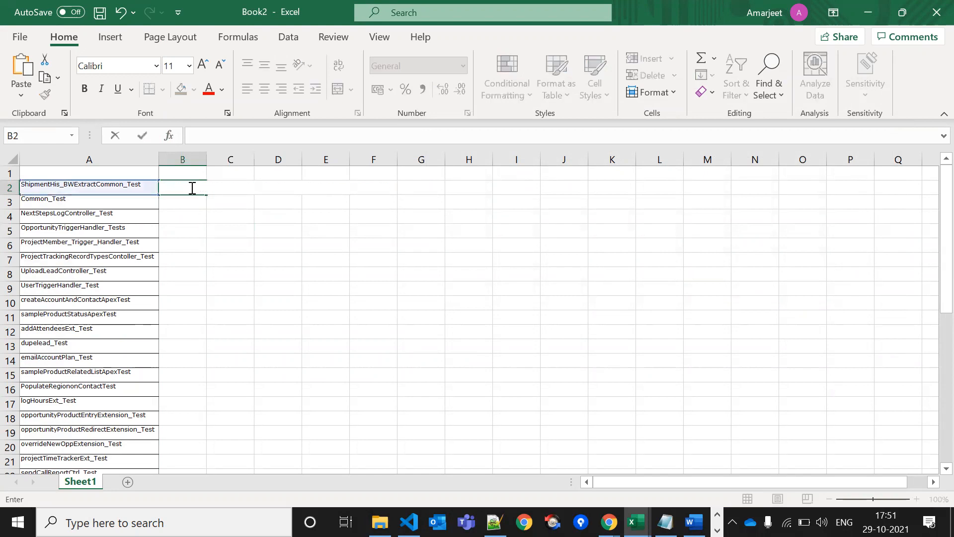
{"action": "key", "text": "Return"}
Rebuild B2 as CONCATENATE("<members>", A2, "</members>")
{"action": "left_click", "coordinate": [191, 187]}
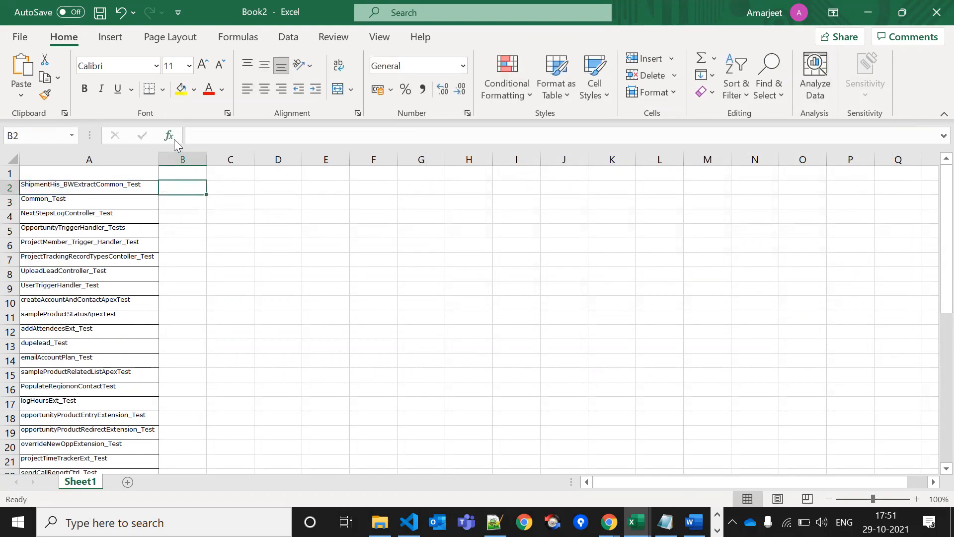
{"action": "left_click", "coordinate": [174, 138]}
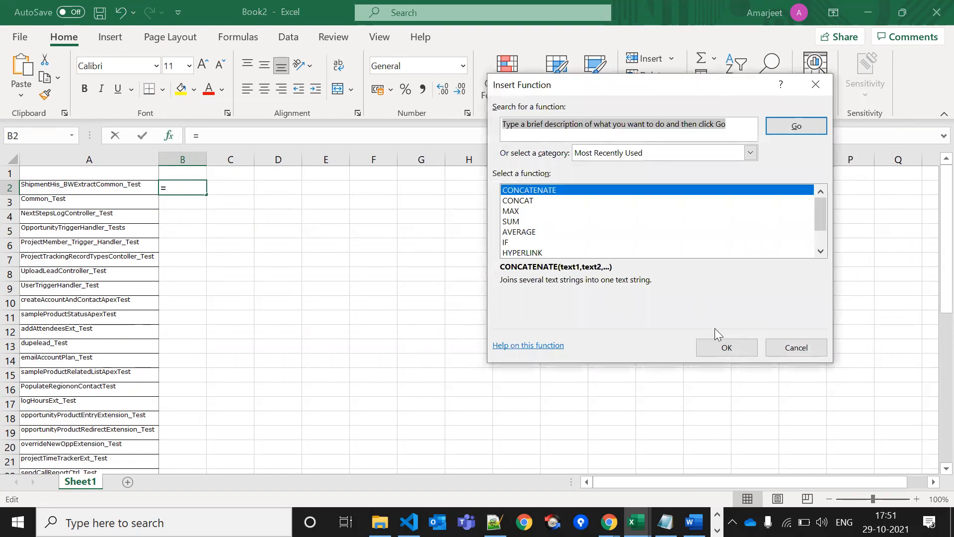
{"action": "left_click", "coordinate": [724, 345]}
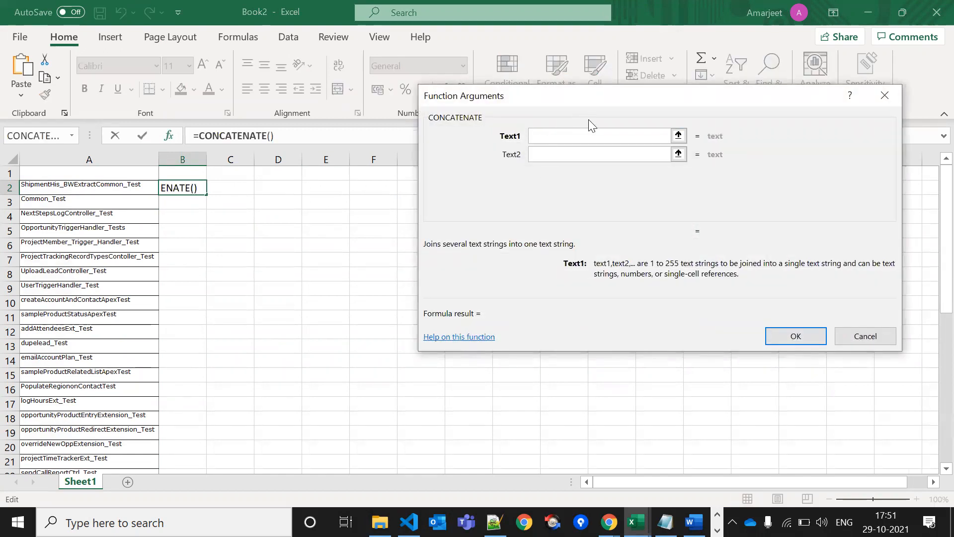
{"action": "key", "text": "ctrl+v"}
{"action": "left_click", "coordinate": [560, 152]}
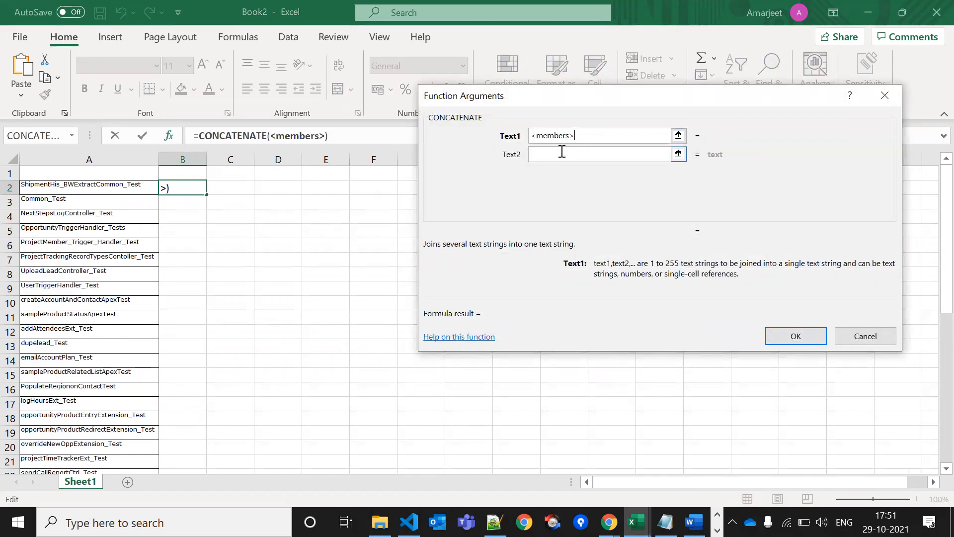
{"action": "left_click", "coordinate": [76, 187]}
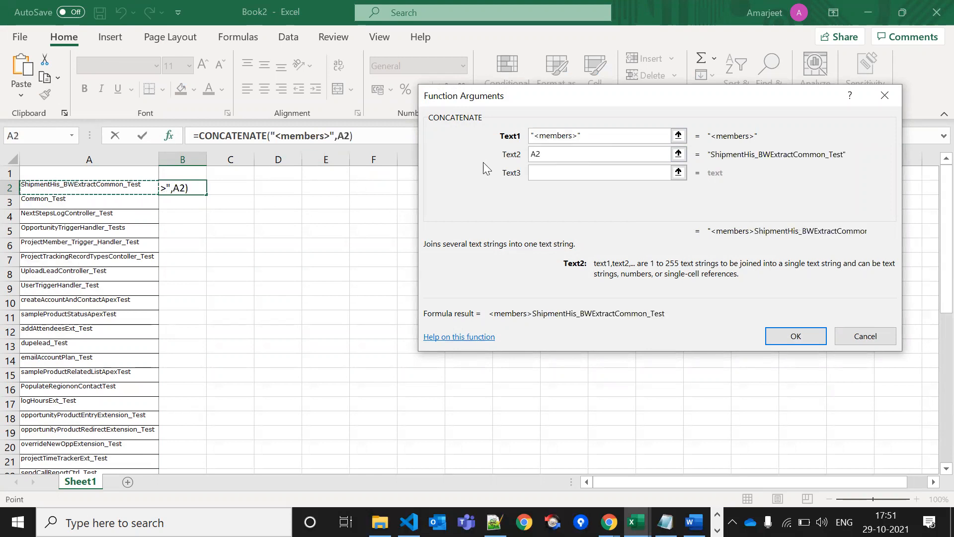
{"action": "left_click", "coordinate": [543, 173]}
{"action": "key", "text": "ctrl+v"}
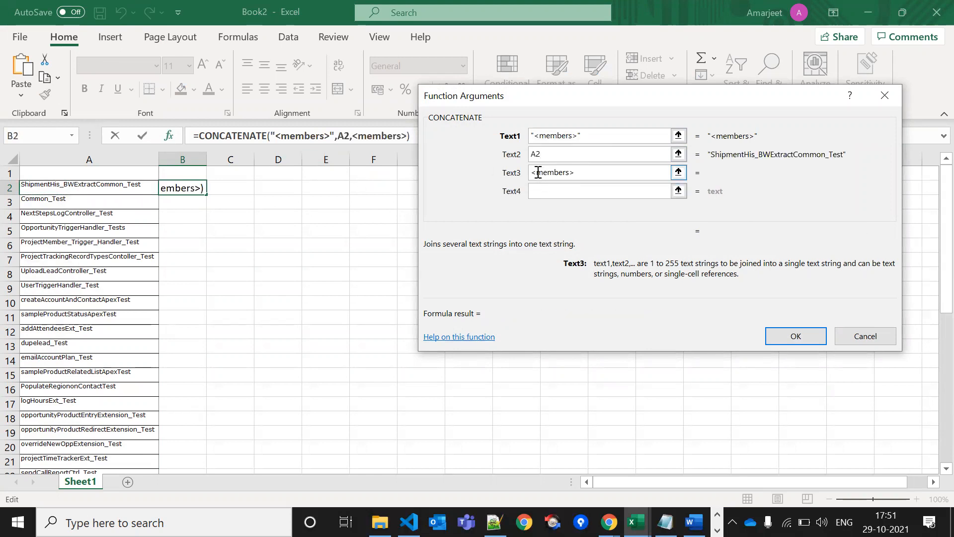
{"action": "left_click", "coordinate": [539, 173]}
{"action": "type", "text": "/"}
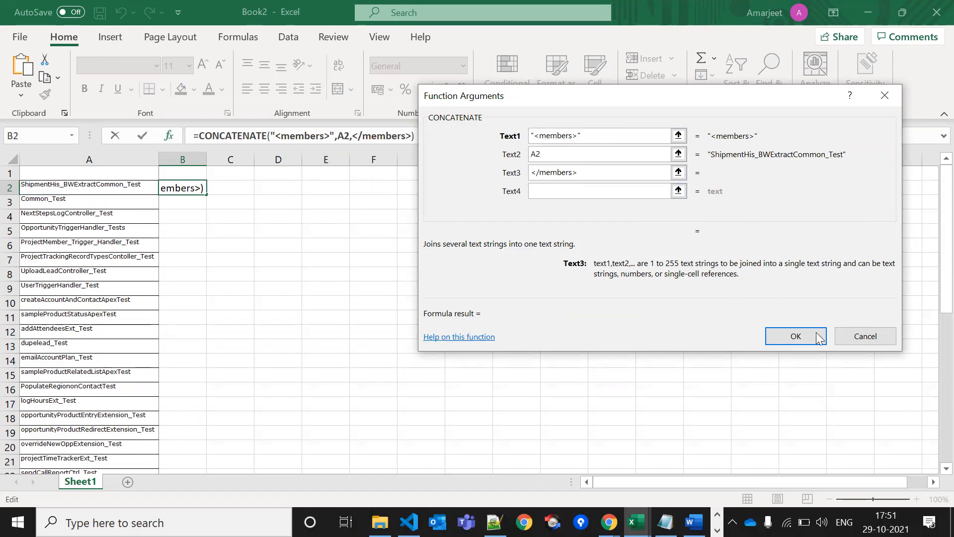
{"action": "left_click", "coordinate": [812, 338]}
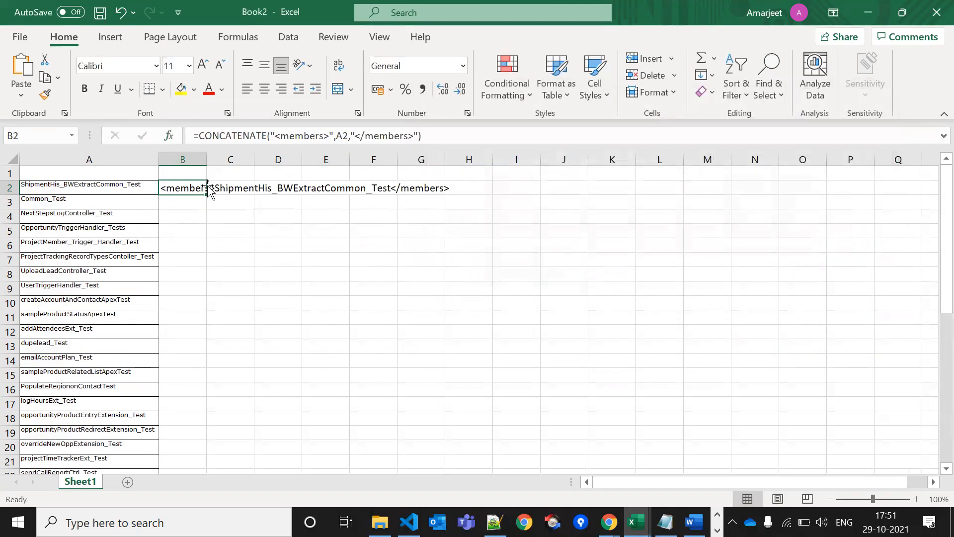
Fill the formula down column B, autofit it, and paste it back as plain values
{"action": "double_click", "coordinate": [208, 194]}
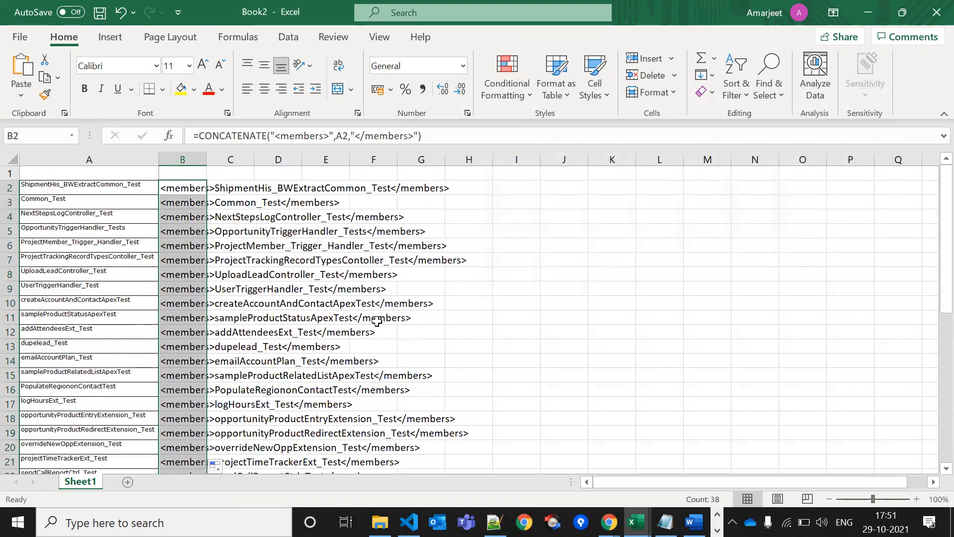
{"action": "double_click", "coordinate": [206, 154]}
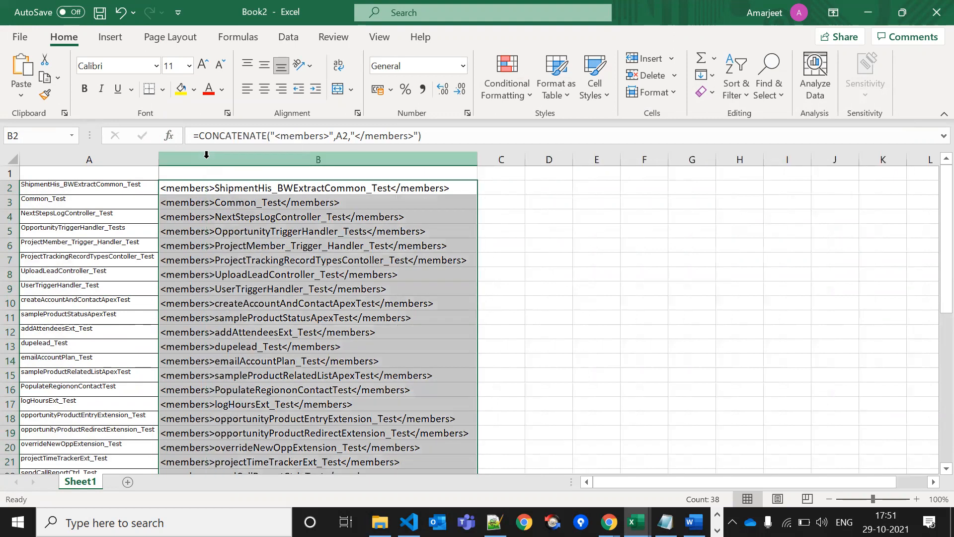
{"action": "key", "text": "ctrl+c"}
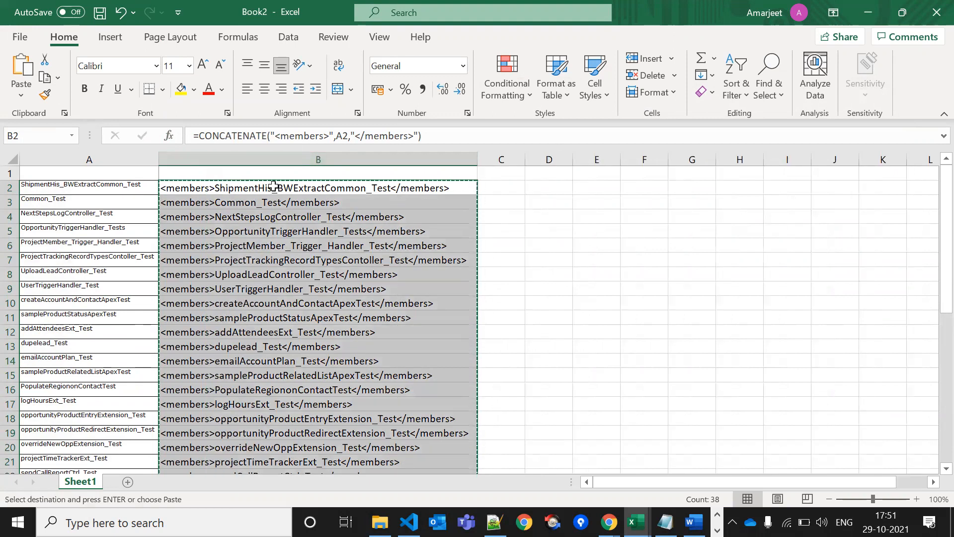
{"action": "right_click", "coordinate": [274, 187]}
{"action": "key", "text": "Escape"}
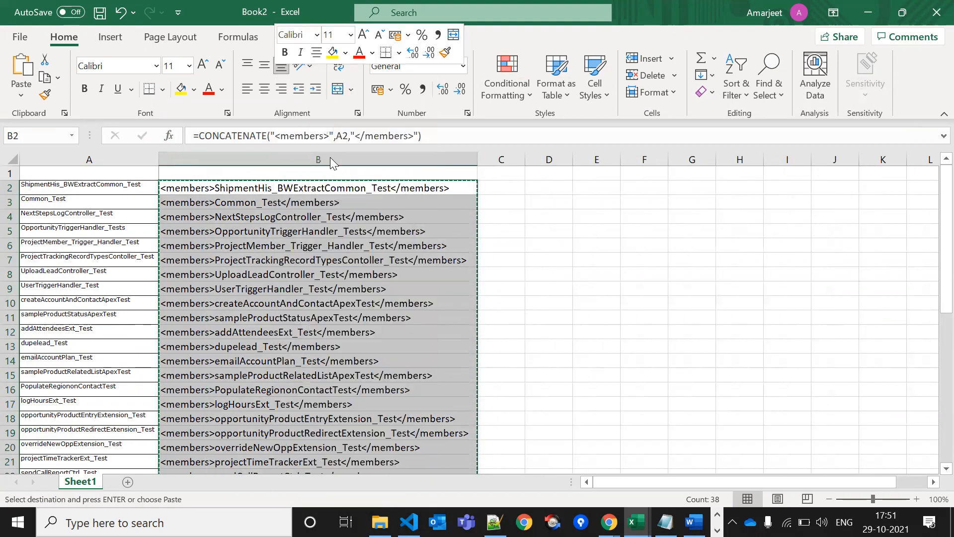
{"action": "left_click", "coordinate": [330, 157]}
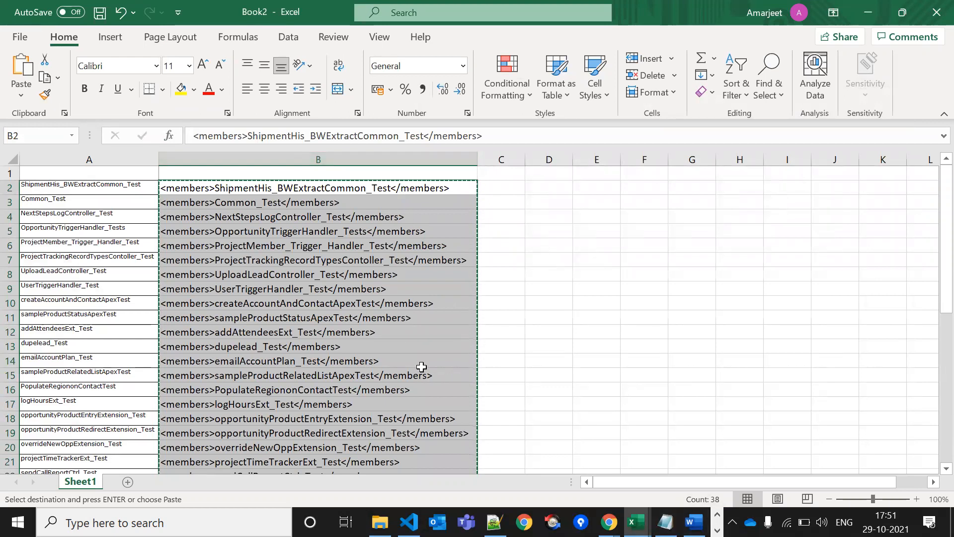
{"action": "key", "text": "alt+Tab"}
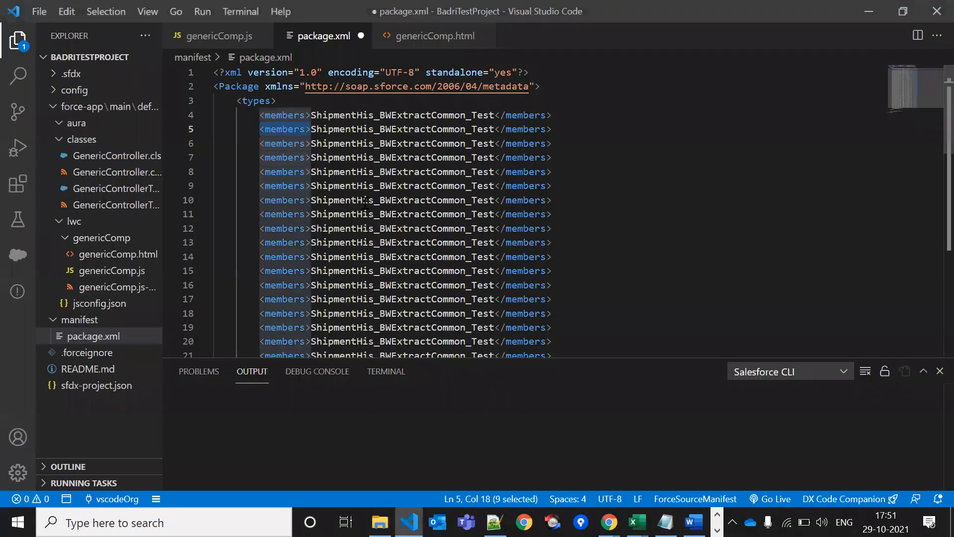
Replace package.xml lines 4–46 with the copied test class members, fix line 4's indent, and save
{"action": "left_click", "coordinate": [260, 113]}
{"action": "left_click_drag", "start_coordinate": [259, 113], "coordinate": [570, 271]}
{"action": "key", "text": "ctrl+v"}
{"action": "scroll", "coordinate": [439, 230], "scroll_direction": "up", "scroll_amount": 10}
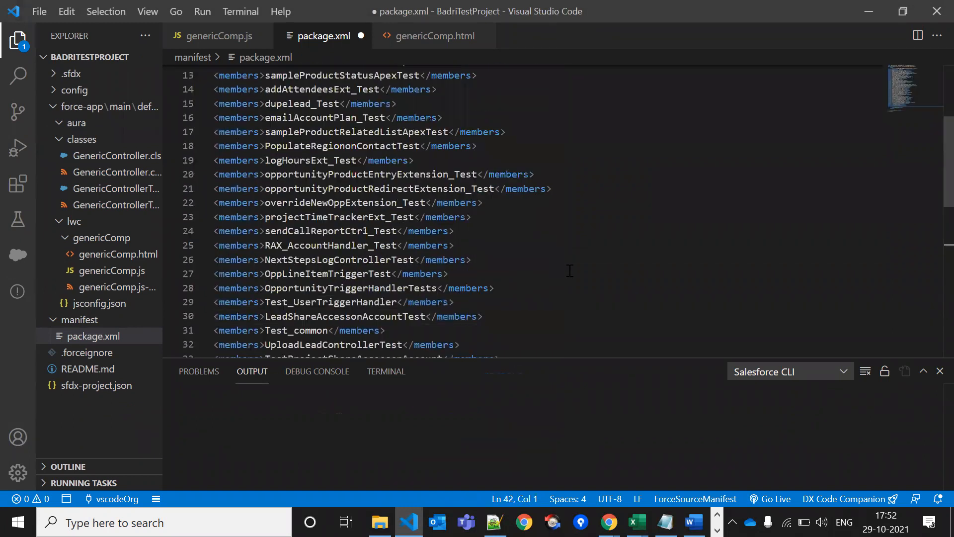
{"action": "left_click", "coordinate": [247, 114]}
{"action": "key", "text": "BackSpace"}
{"action": "key", "text": "BackSpace"}
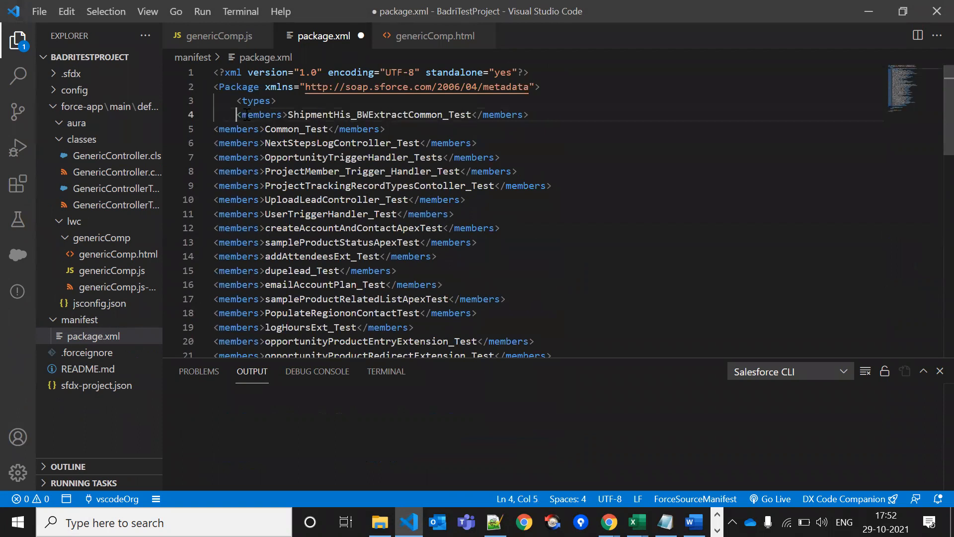
{"action": "key", "text": "ctrl+s"}
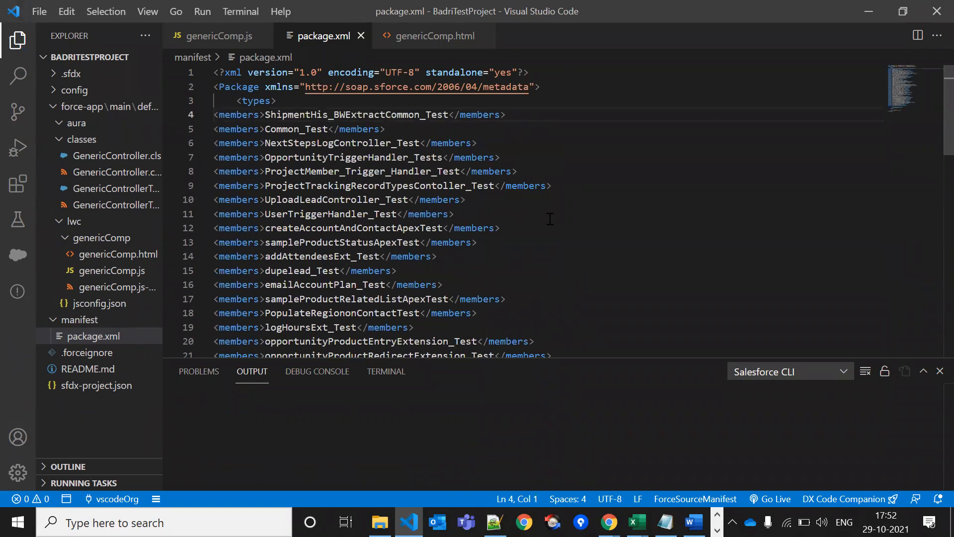
Switch from VS Code to the Workbench SOQL Query page in Chrome
{"action": "left_click", "coordinate": [648, 222]}
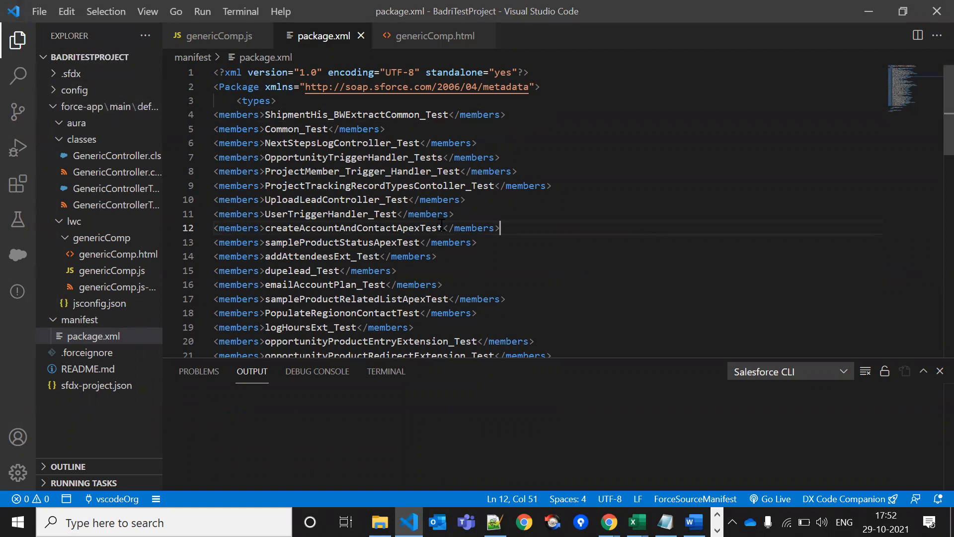
{"action": "key", "text": "alt+Tab"}
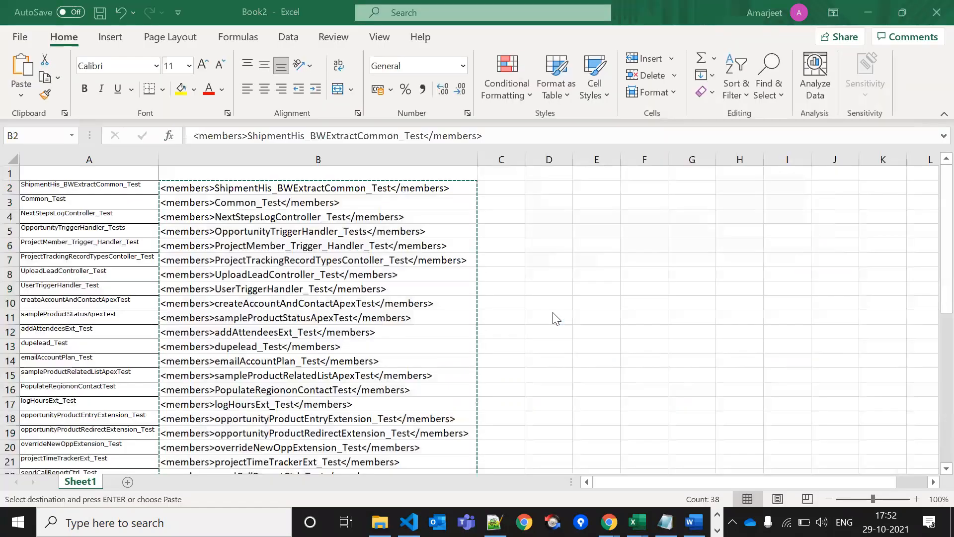
{"action": "key", "text": "alt+Tab"}
{"action": "left_click", "coordinate": [461, 217]}
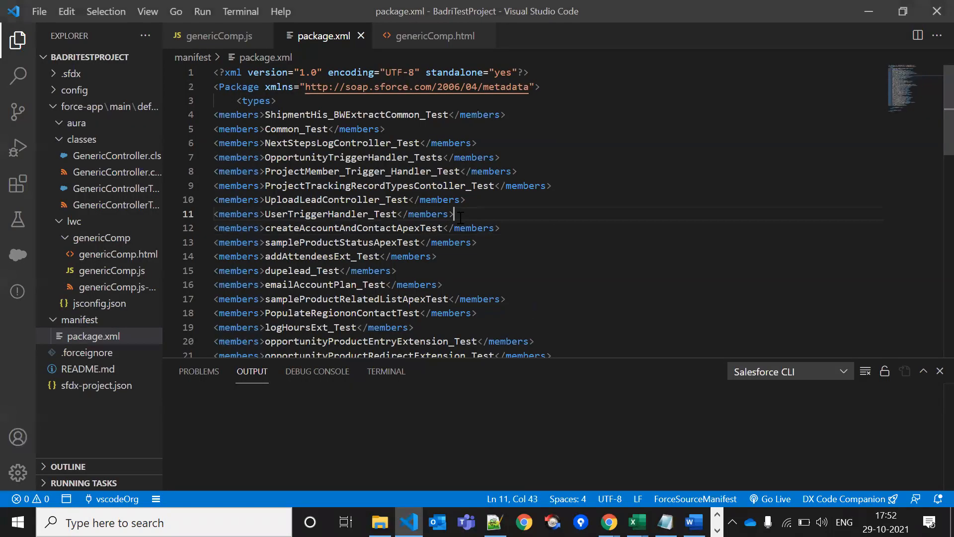
{"action": "key", "text": "alt+Tab"}
{"action": "key", "text": "Tab"}
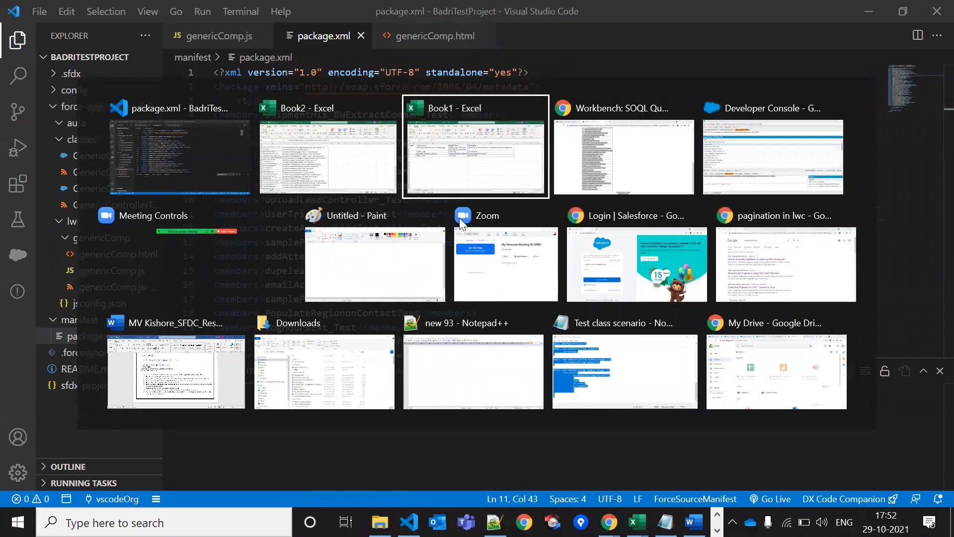
{"action": "key", "text": "Tab"}
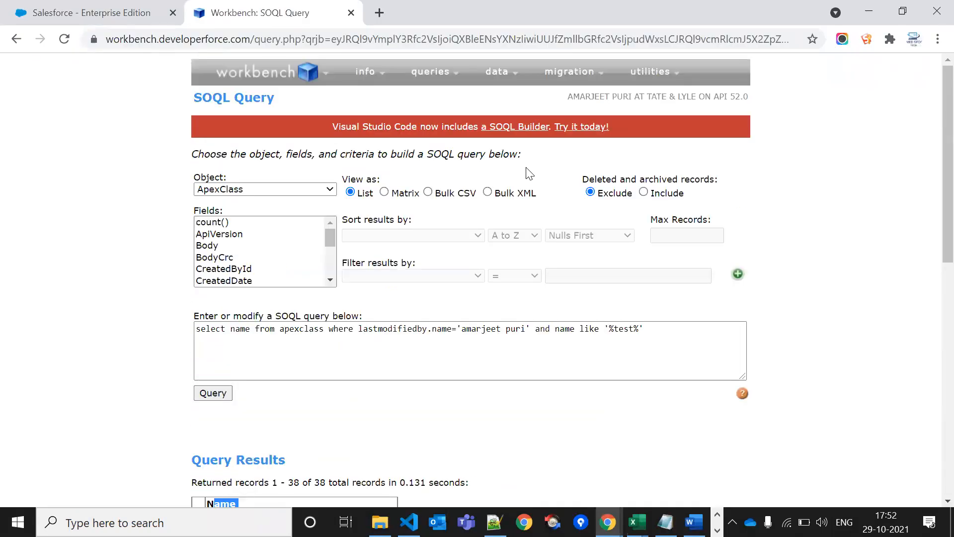
Retrieve using Desktop > BadriTestProject > manifest > package.xml as the unpackaged manifest
{"action": "mouse_move", "coordinate": [567, 72]}
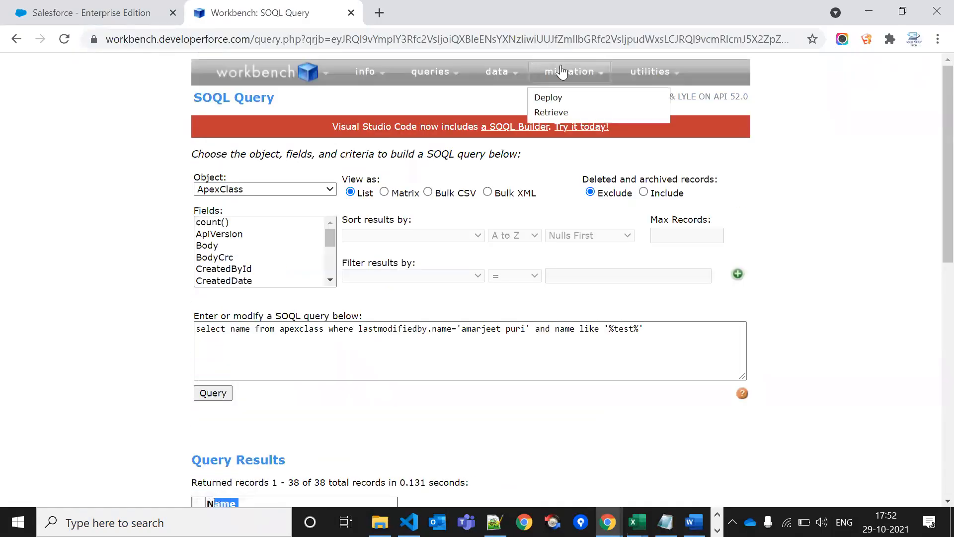
{"action": "left_click", "coordinate": [551, 113]}
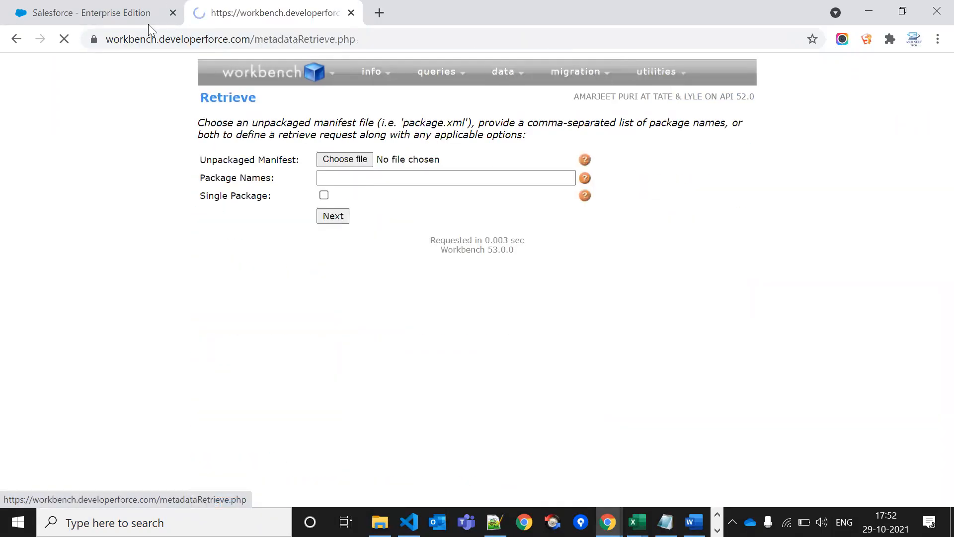
{"action": "left_click", "coordinate": [360, 159]}
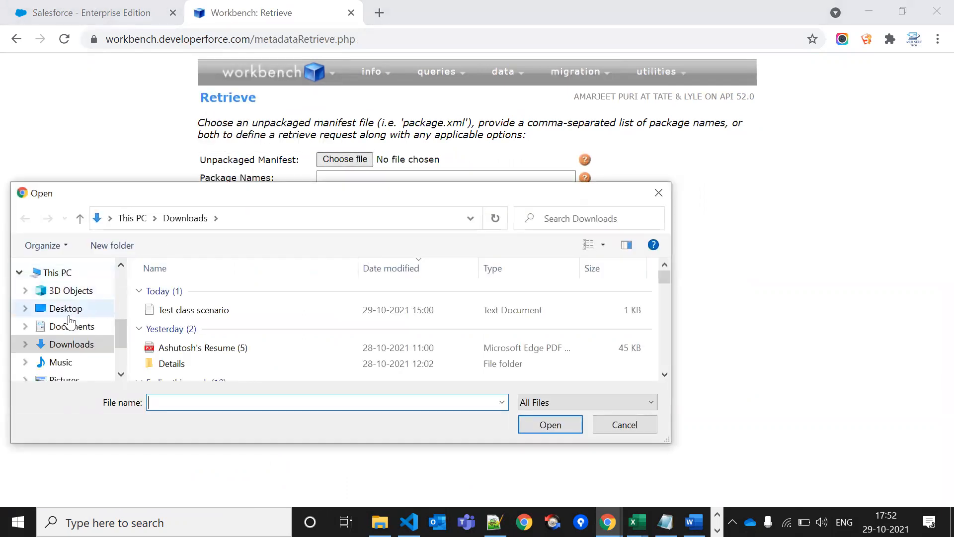
{"action": "left_click", "coordinate": [67, 309]}
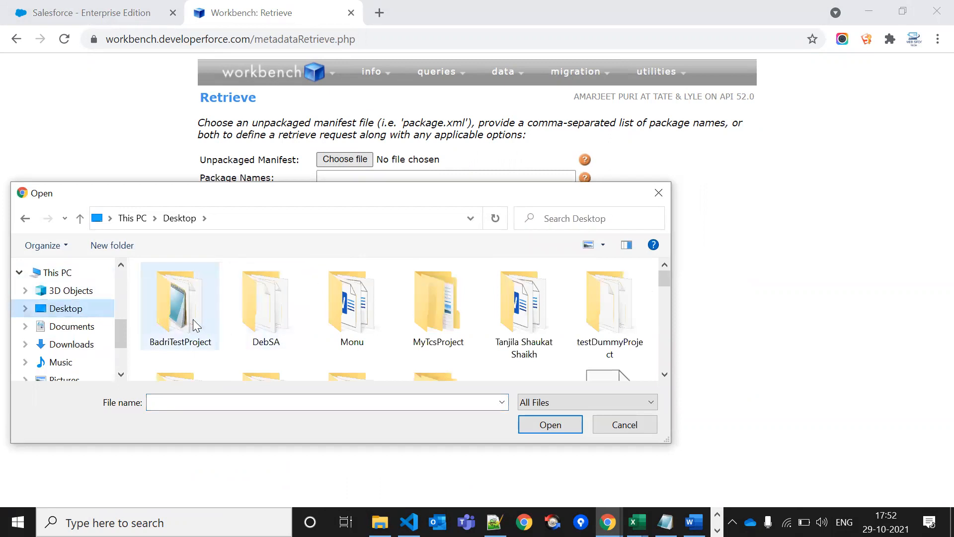
{"action": "double_click", "coordinate": [194, 320]}
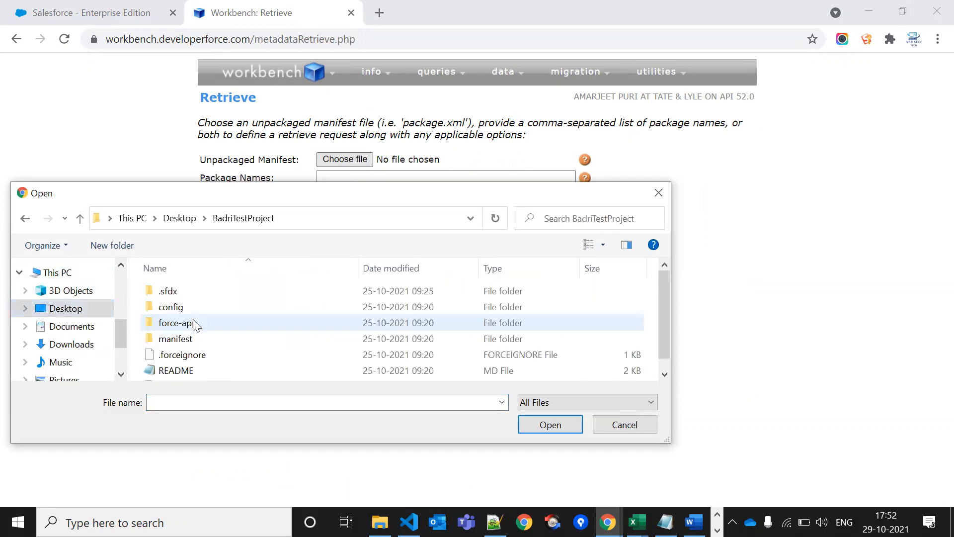
{"action": "double_click", "coordinate": [240, 340]}
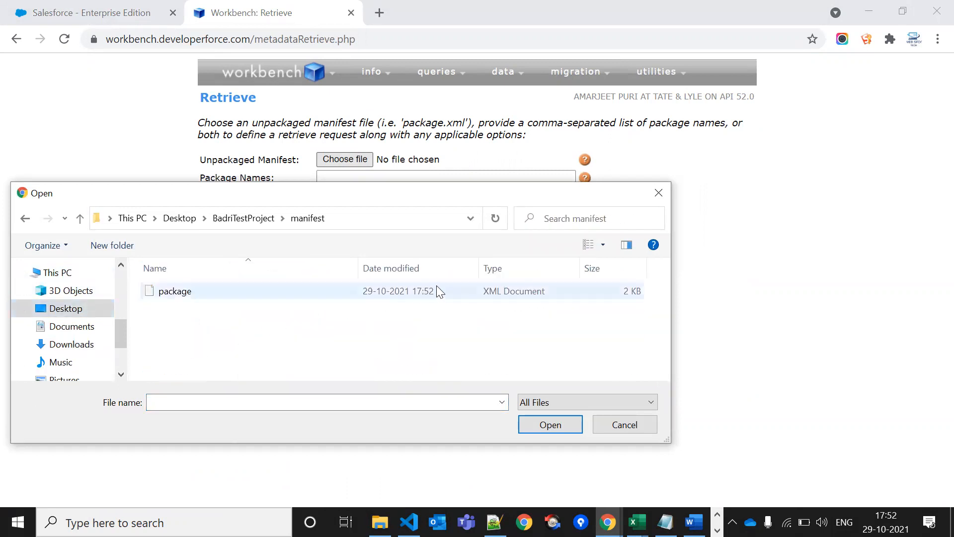
{"action": "double_click", "coordinate": [426, 297]}
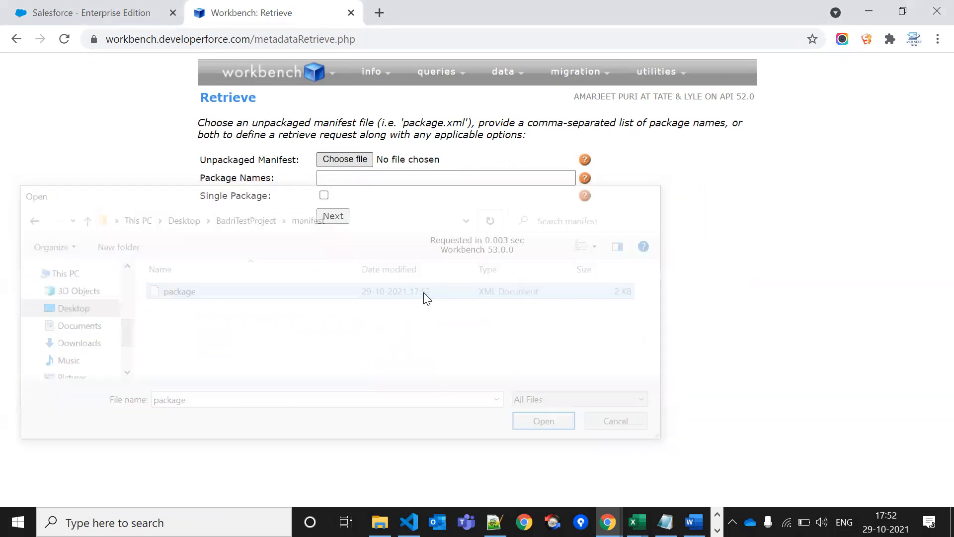
{"action": "left_click", "coordinate": [350, 219]}
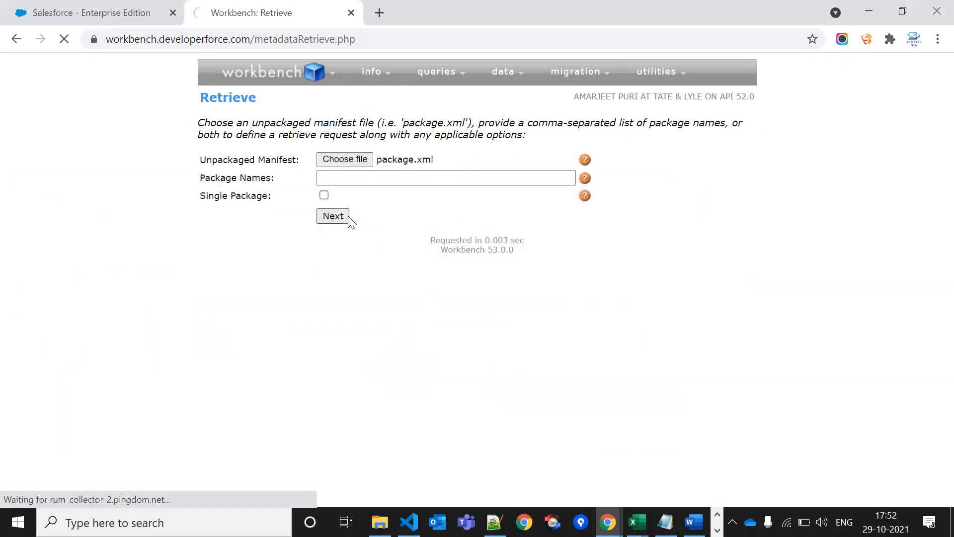
{"action": "left_click", "coordinate": [236, 272]}
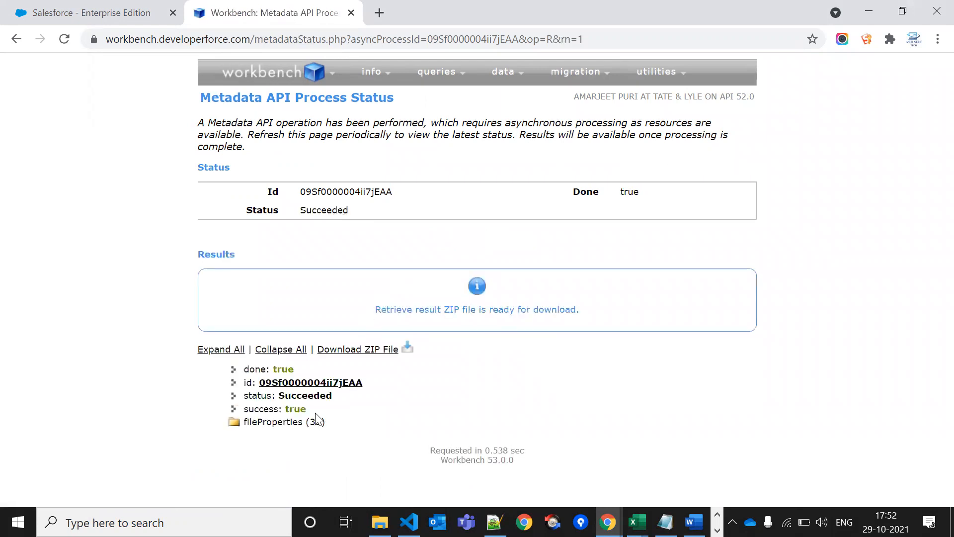
Expand fileProperties, download the retrieve ZIP, and open the Downloads folder in File Explorer
{"action": "left_click", "coordinate": [302, 422]}
{"action": "scroll", "coordinate": [330, 438], "scroll_direction": "down", "scroll_amount": 10}
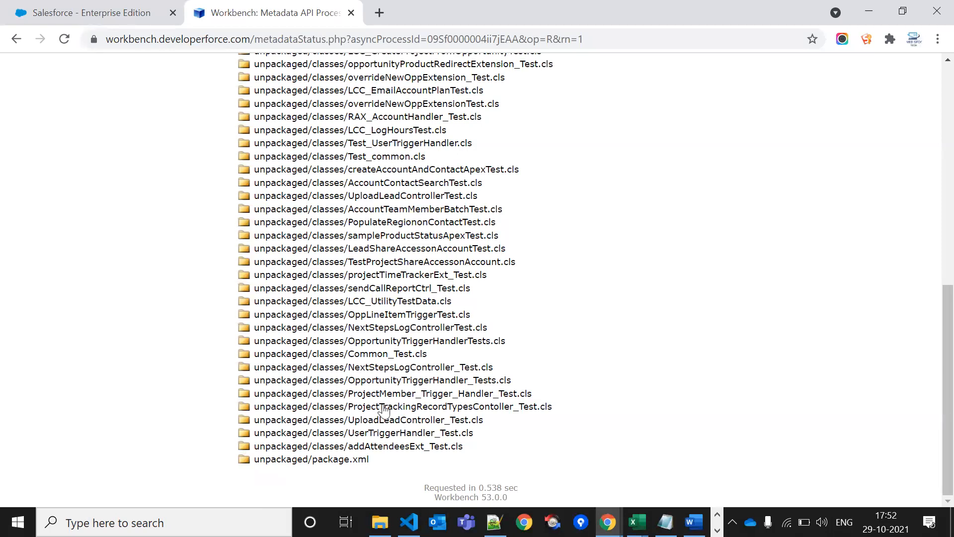
{"action": "scroll", "coordinate": [403, 350], "scroll_direction": "up", "scroll_amount": 10}
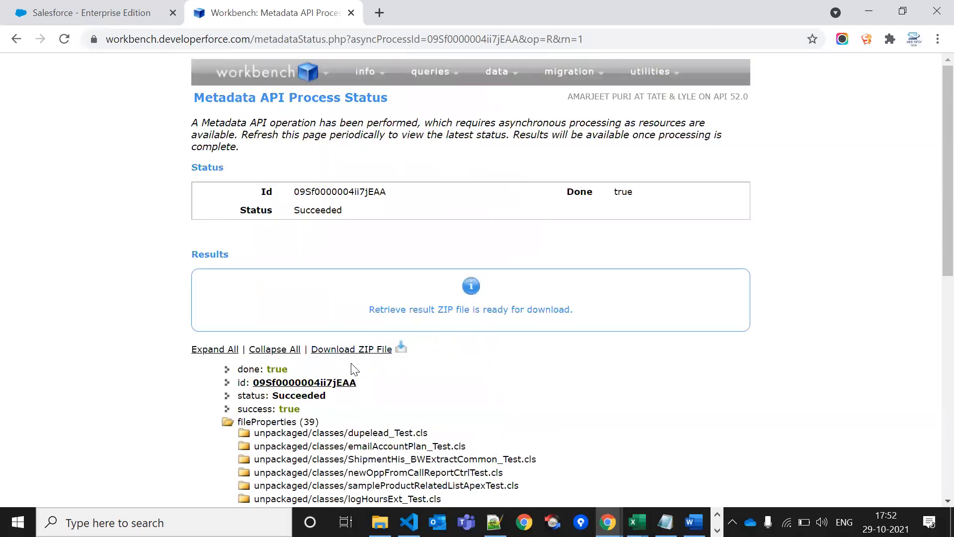
{"action": "left_click", "coordinate": [392, 352]}
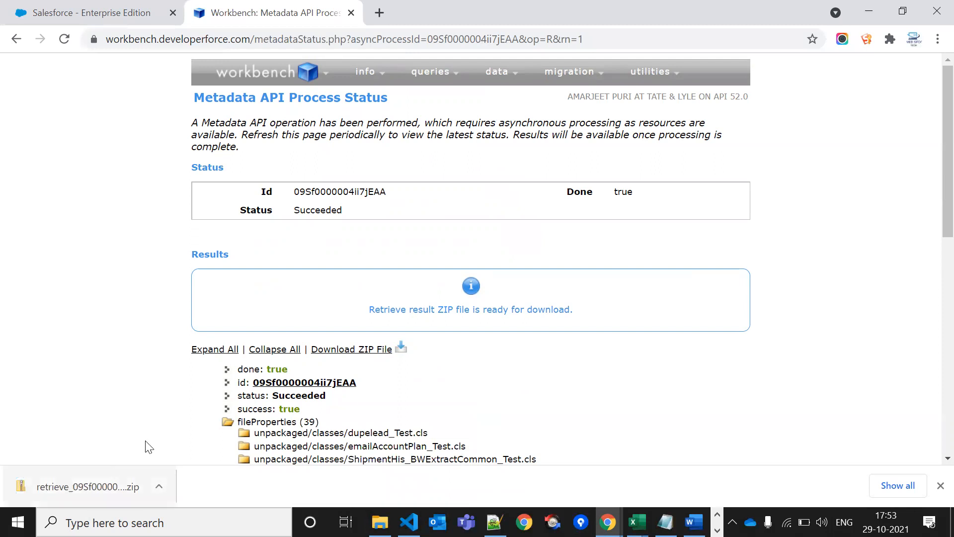
{"action": "left_click", "coordinate": [380, 522]}
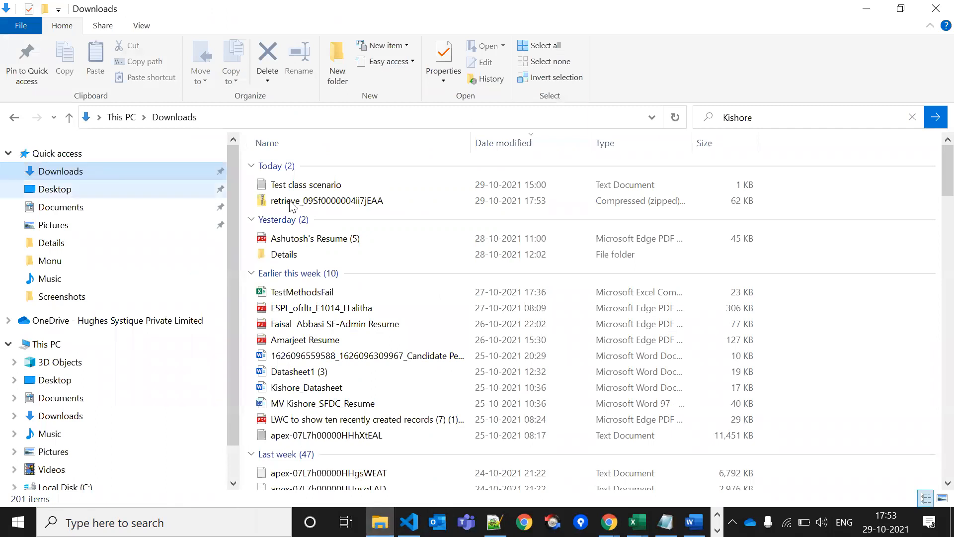
Browse into the retrieve ZIP's unpackaged > classes folder to the AccountContactSearchTest files
{"action": "left_click", "coordinate": [341, 185]}
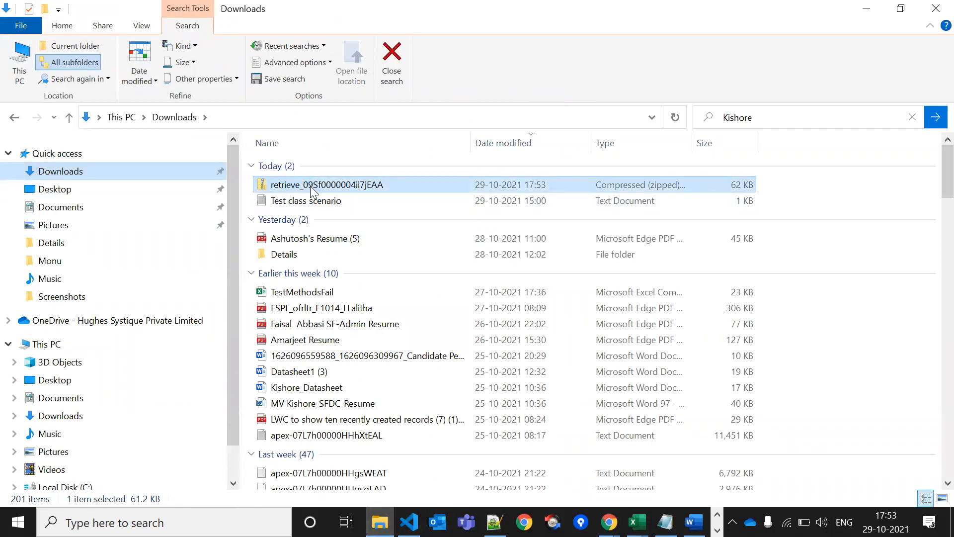
{"action": "double_click", "coordinate": [350, 185]}
{"action": "double_click", "coordinate": [337, 167]}
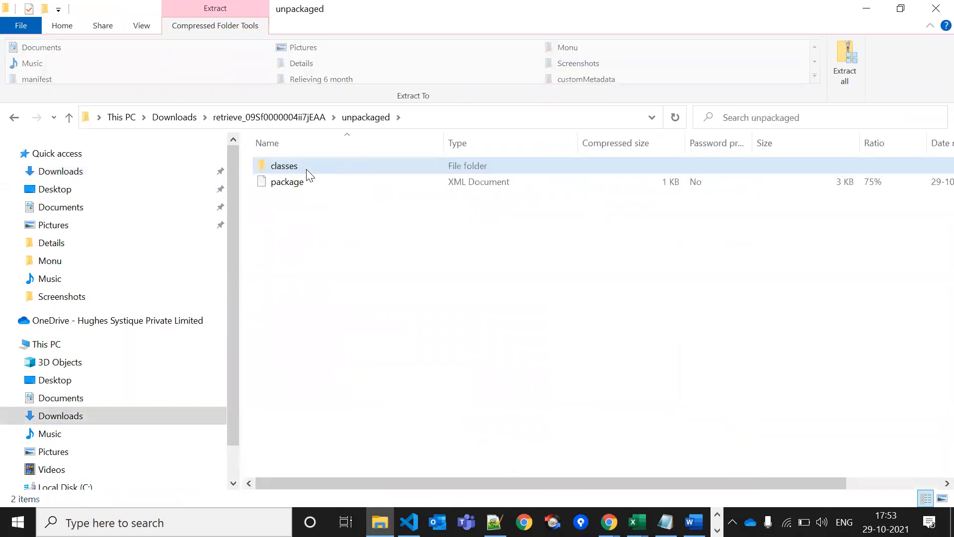
{"action": "left_click", "coordinate": [306, 169]}
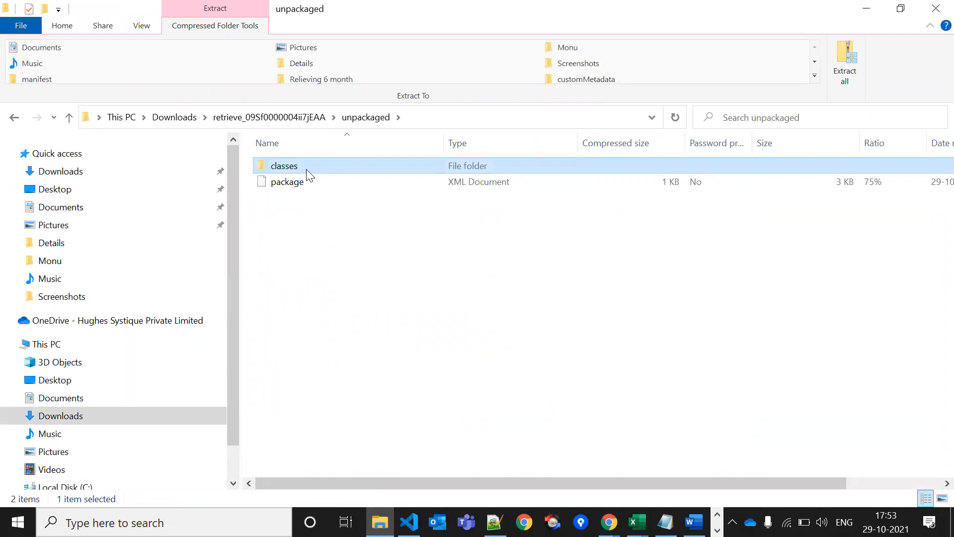
{"action": "double_click", "coordinate": [308, 172]}
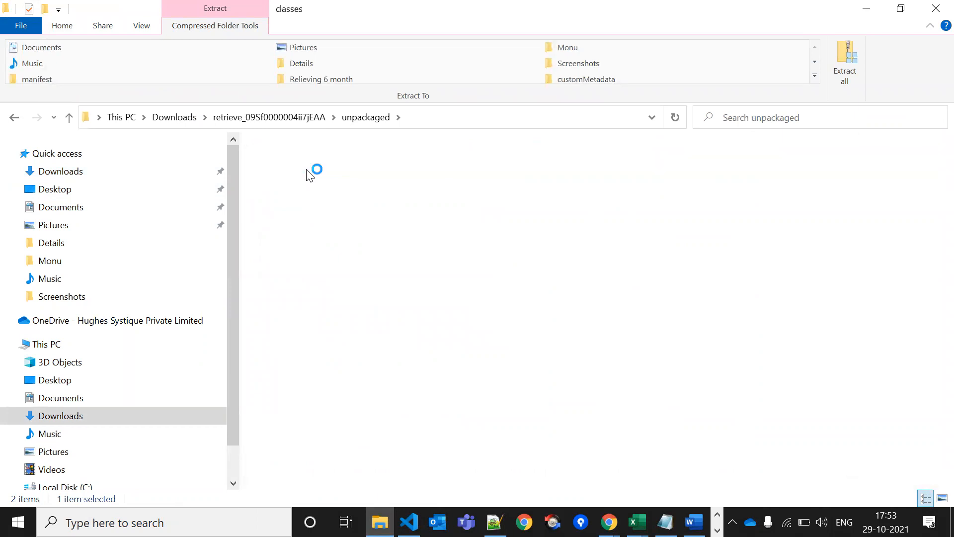
{"action": "left_click", "coordinate": [340, 171]}
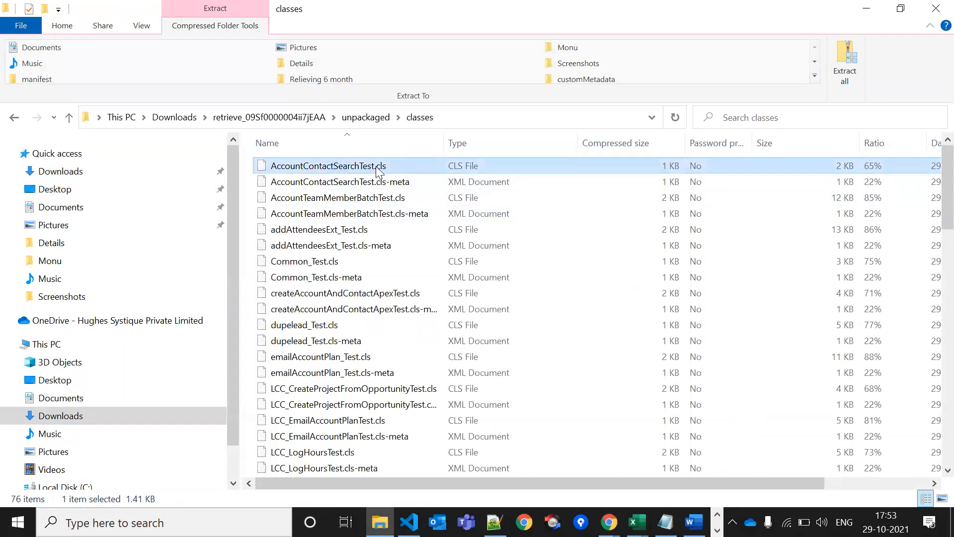
{"action": "left_click", "coordinate": [380, 182]}
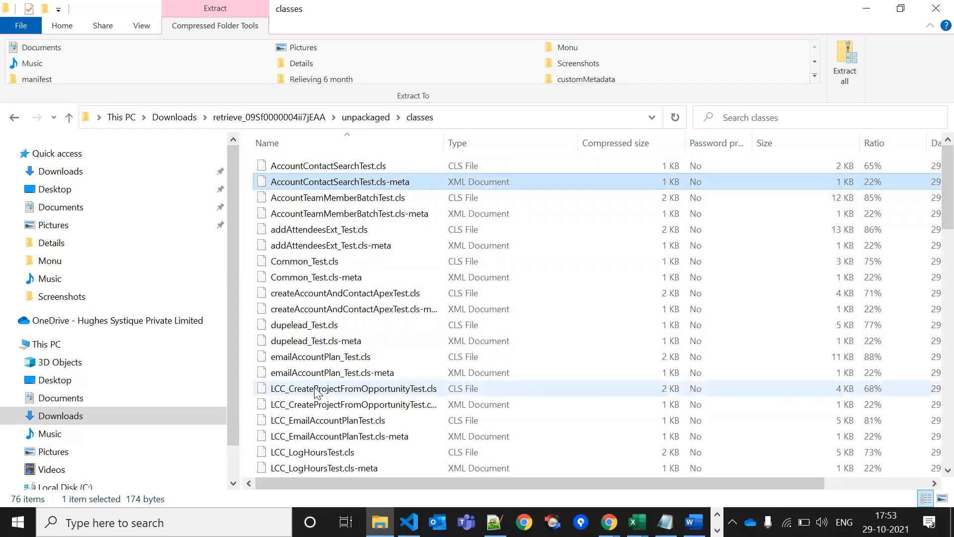
{"action": "left_click", "coordinate": [346, 169]}
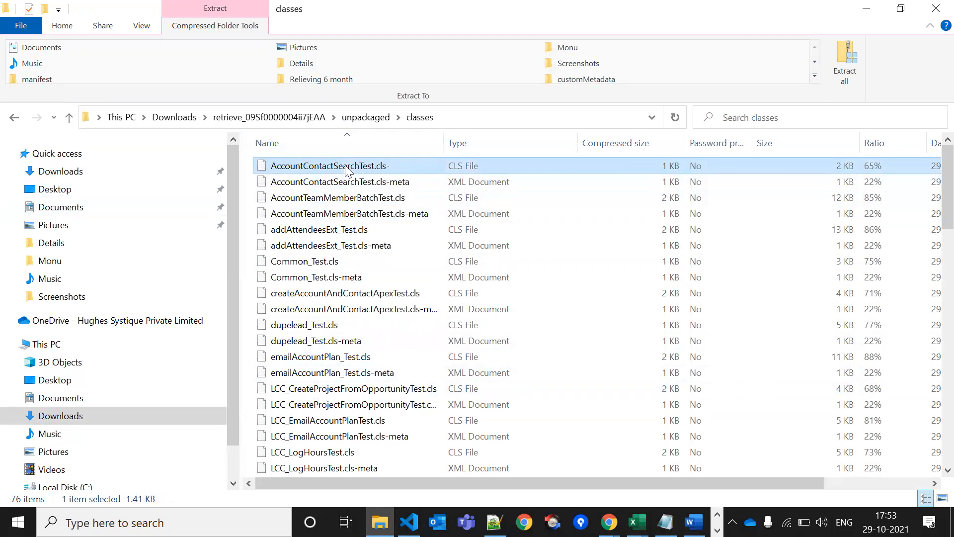
{"action": "right_click", "coordinate": [346, 169]}
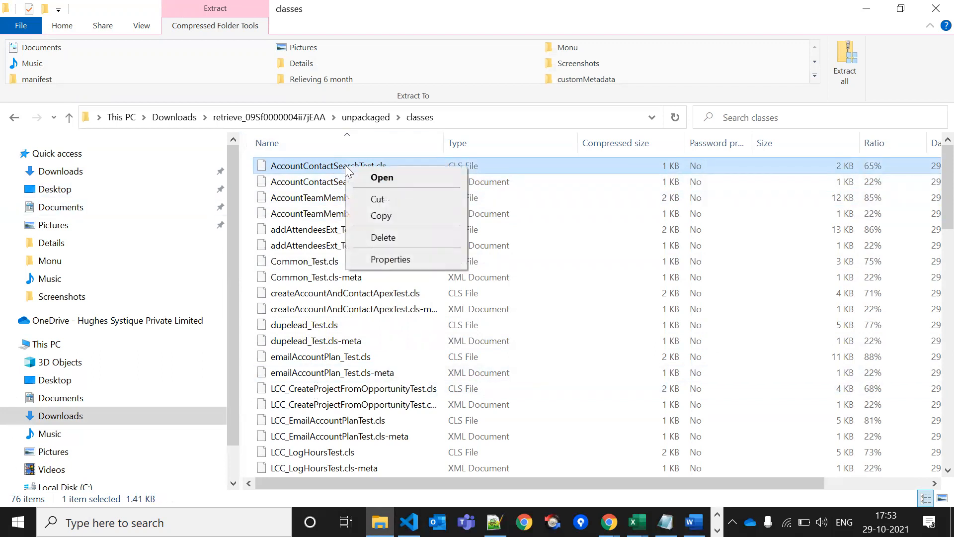
{"action": "left_click", "coordinate": [471, 364]}
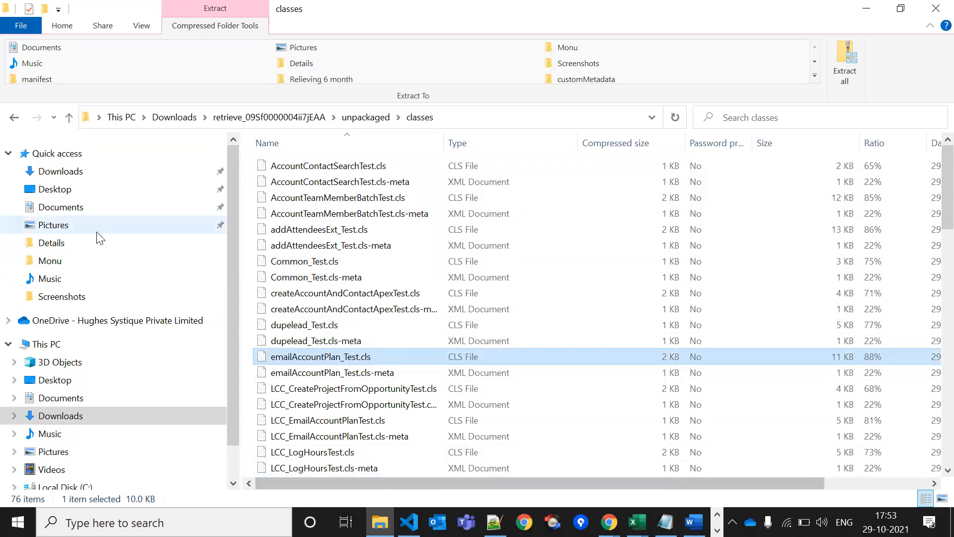
Extract all files from the retrieve ZIP in Downloads to the suggested destination
{"action": "left_click", "coordinate": [94, 174]}
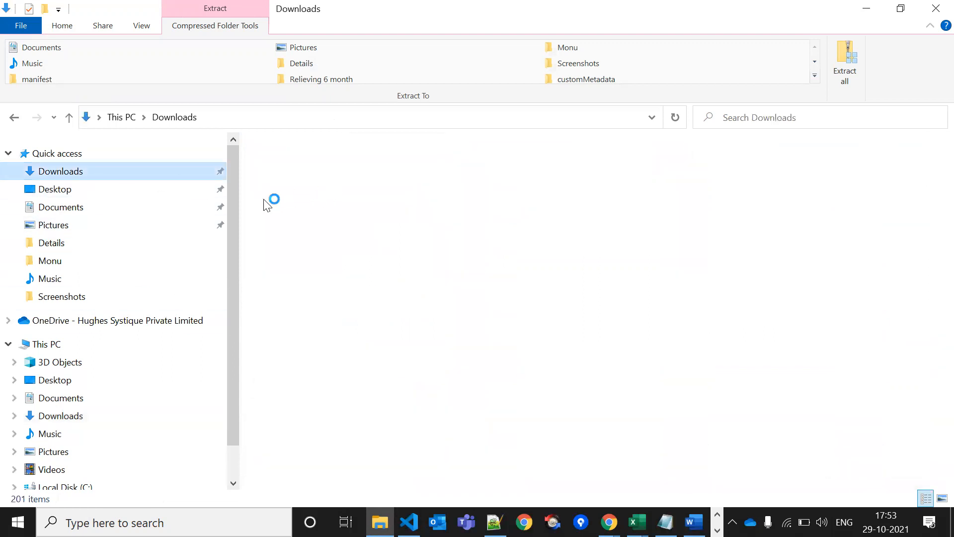
{"action": "double_click", "coordinate": [313, 188]}
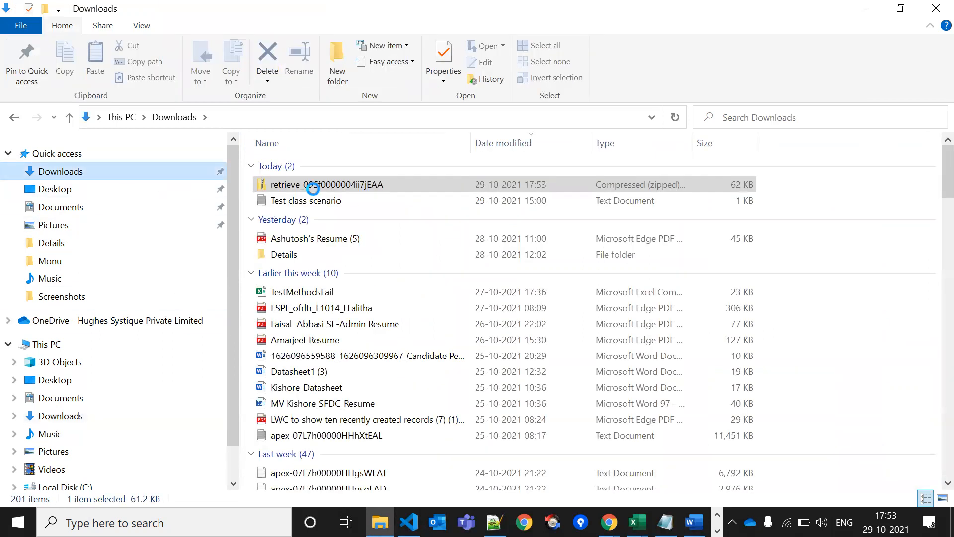
{"action": "left_click", "coordinate": [354, 188]}
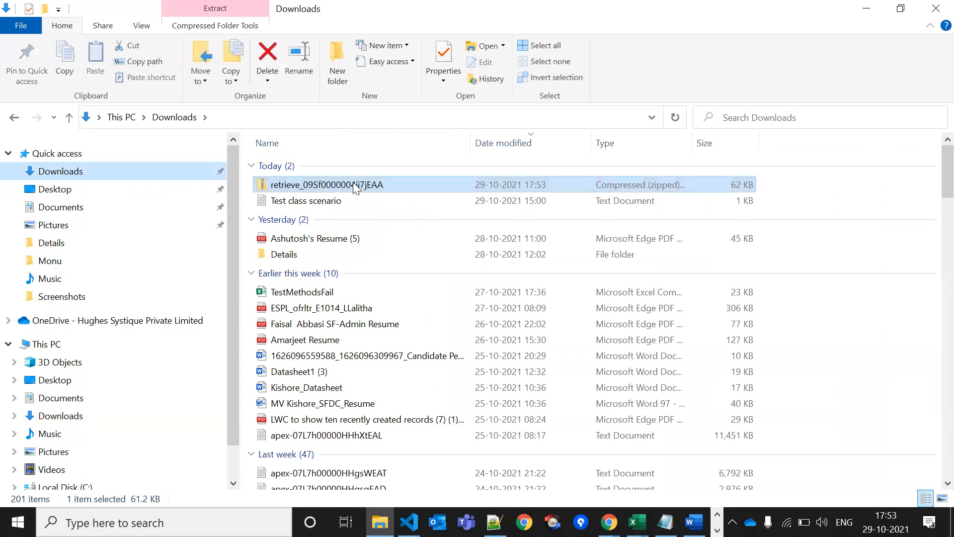
{"action": "right_click", "coordinate": [355, 188]}
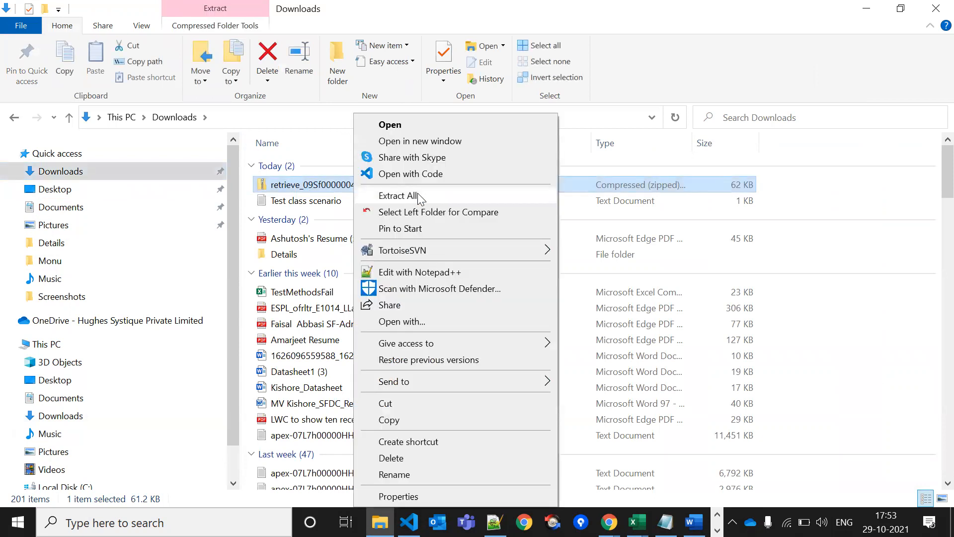
{"action": "left_click", "coordinate": [421, 198]}
{"action": "left_click", "coordinate": [604, 416]}
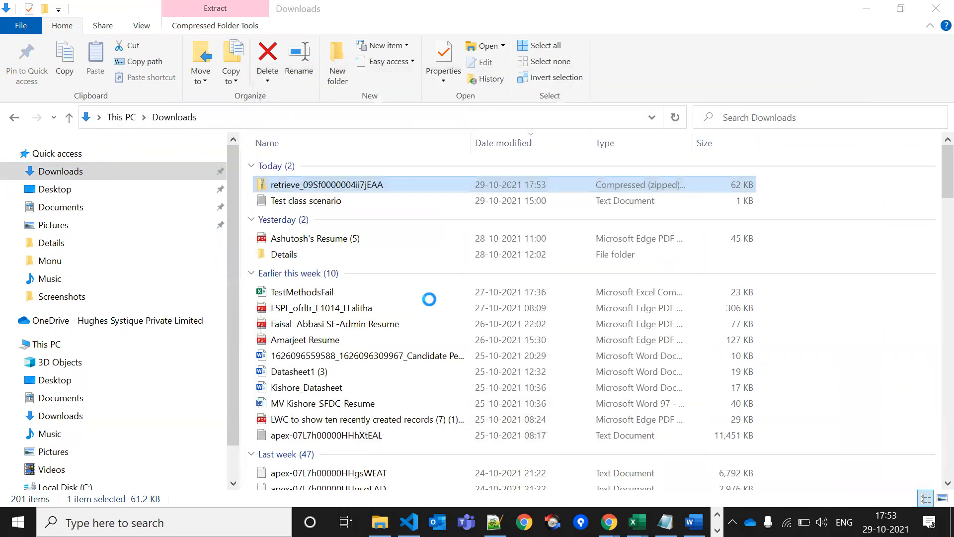
Open AccountContactSearchTest.cls from the extracted unpackaged > classes folder in Notepad++, then return to Chrome
{"action": "double_click", "coordinate": [298, 165]}
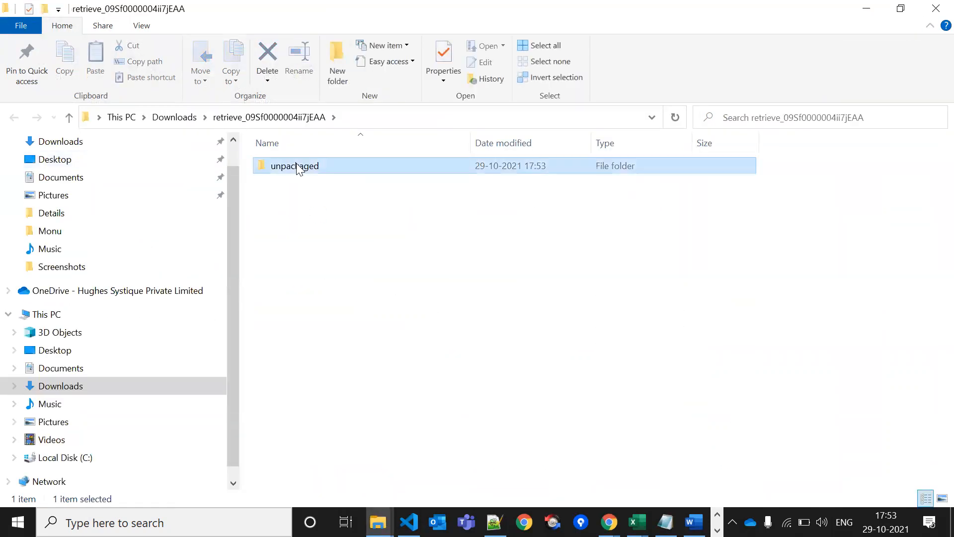
{"action": "double_click", "coordinate": [297, 165]}
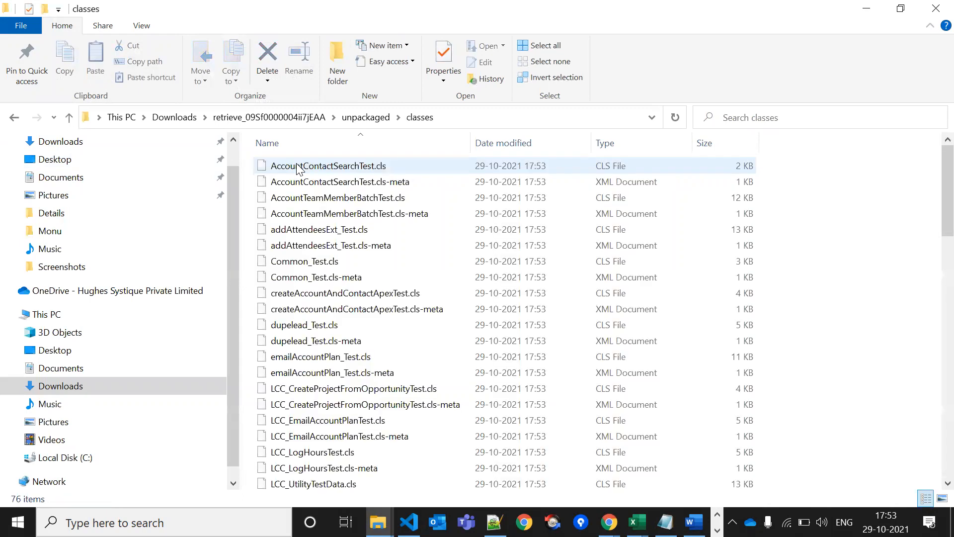
{"action": "left_click", "coordinate": [326, 169]}
{"action": "right_click", "coordinate": [326, 170]}
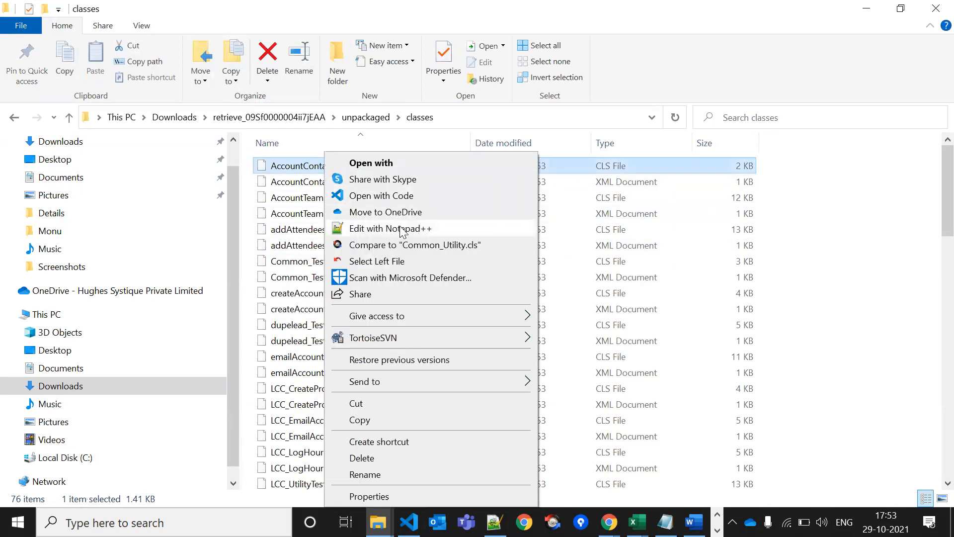
{"action": "left_click", "coordinate": [402, 229]}
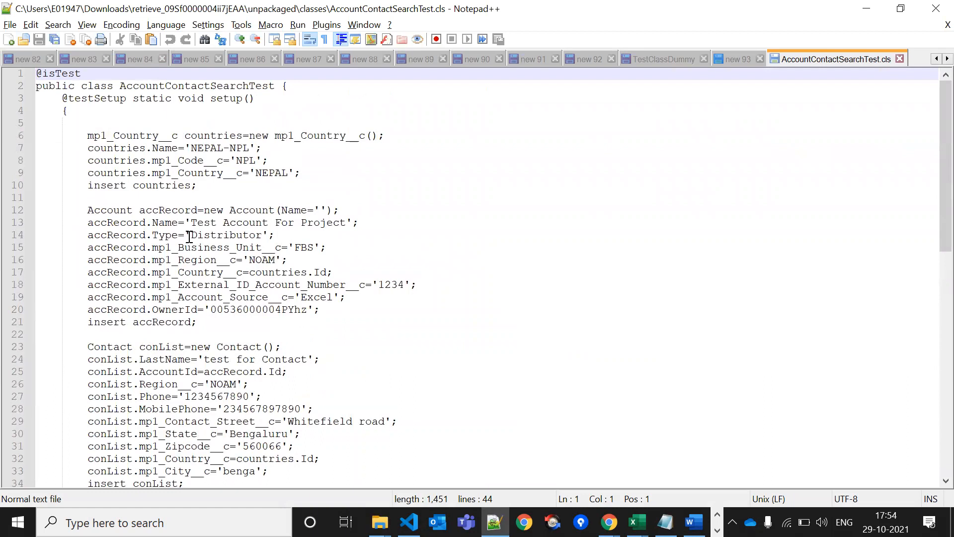
{"action": "key", "text": "alt+Tab"}
{"action": "key", "text": "alt+Tab"}
{"action": "key", "text": "alt+Tab"}
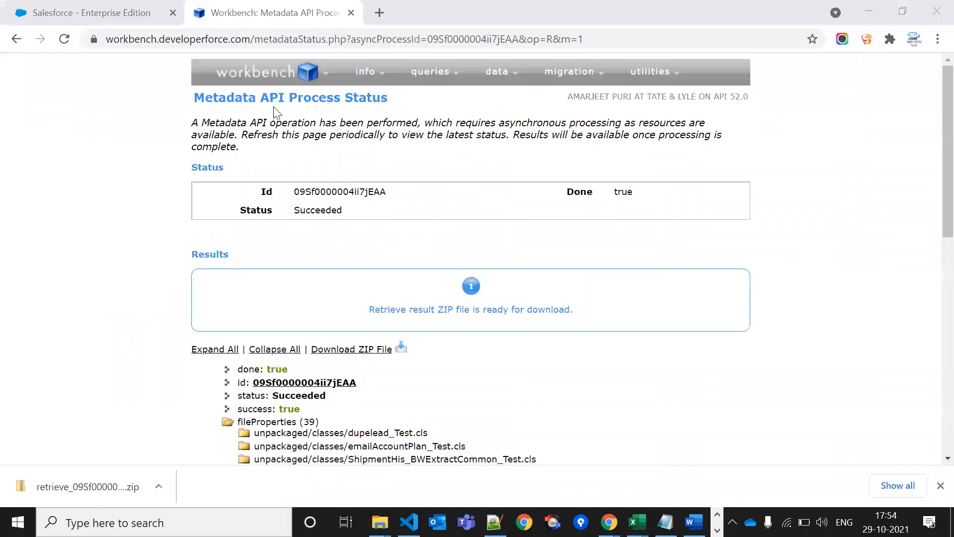
Choose Logout from the Workbench menu on the Workbench tab
{"action": "mouse_move", "coordinate": [274, 74]}
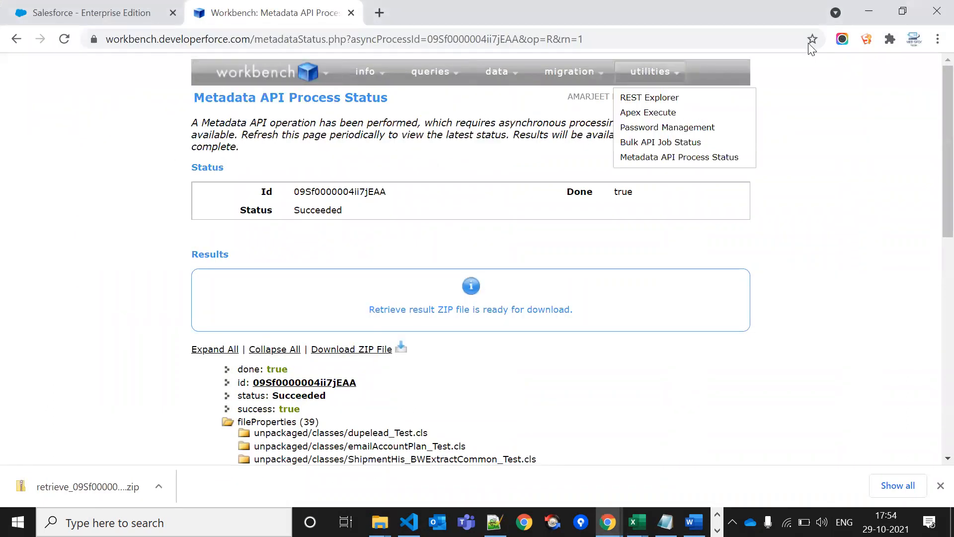
{"action": "left_click", "coordinate": [867, 40]}
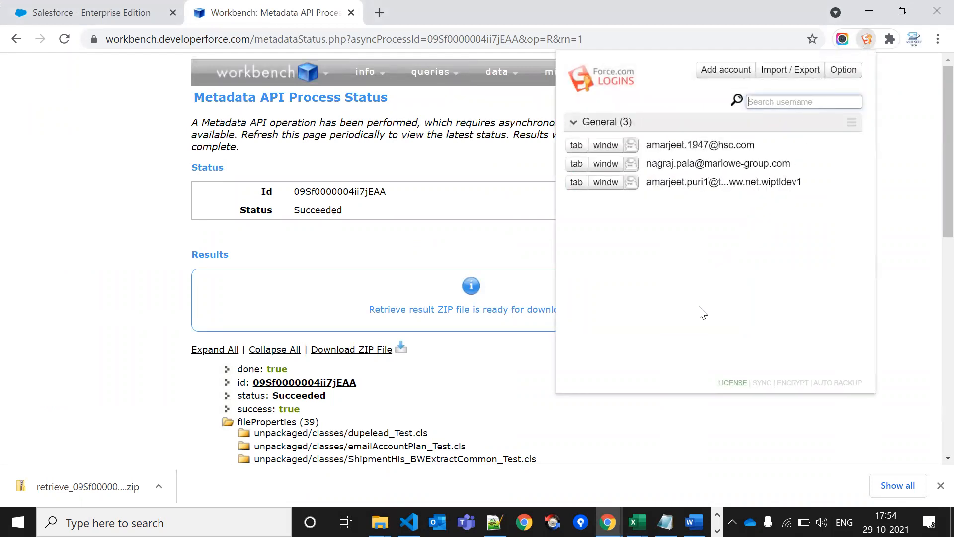
{"action": "left_click", "coordinate": [459, 510]}
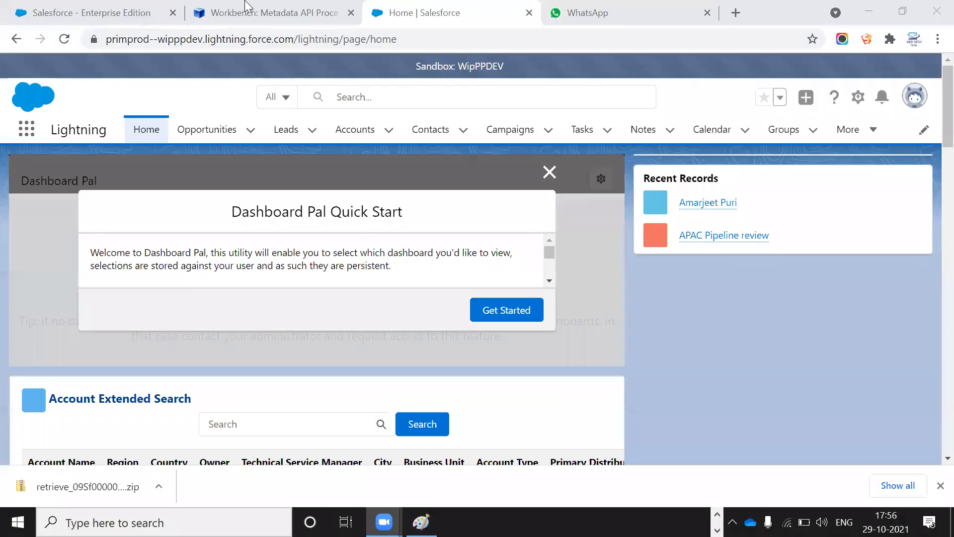
{"action": "left_click", "coordinate": [245, 11]}
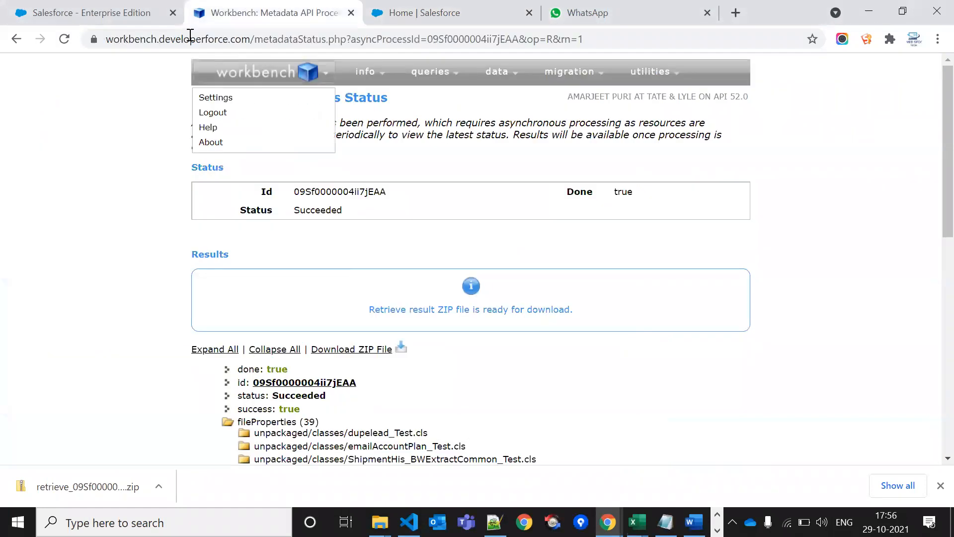
{"action": "mouse_move", "coordinate": [271, 85]}
{"action": "left_click", "coordinate": [221, 115]}
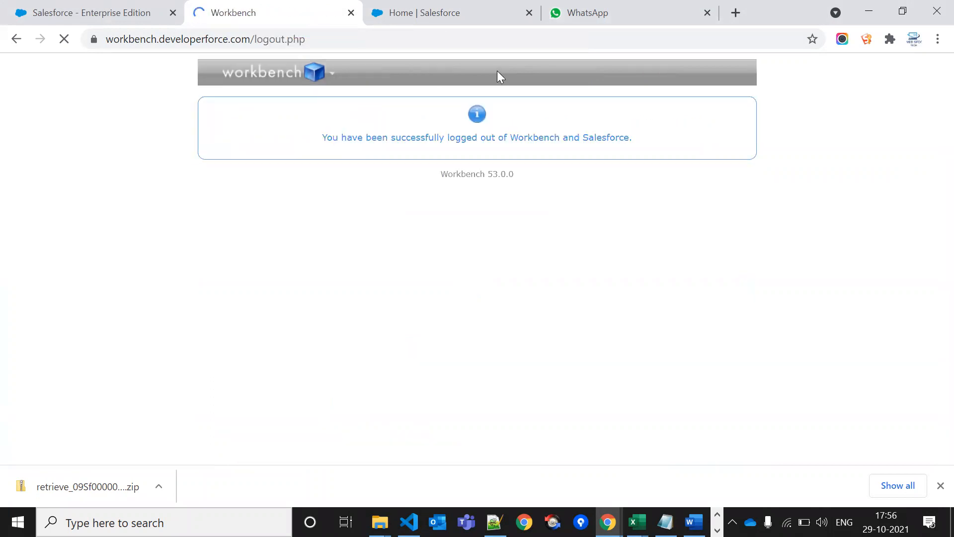
On Workbench's login page, choose the Sandbox environment, accept the terms, and log in with Salesforce
{"action": "mouse_move", "coordinate": [282, 73]}
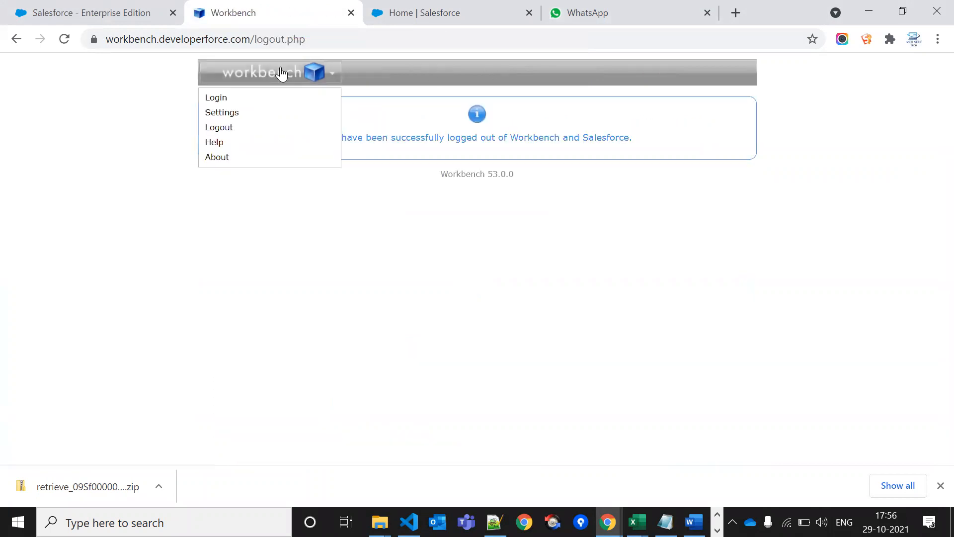
{"action": "left_click", "coordinate": [219, 100]}
{"action": "left_click", "coordinate": [320, 103]}
{"action": "left_click", "coordinate": [312, 130]}
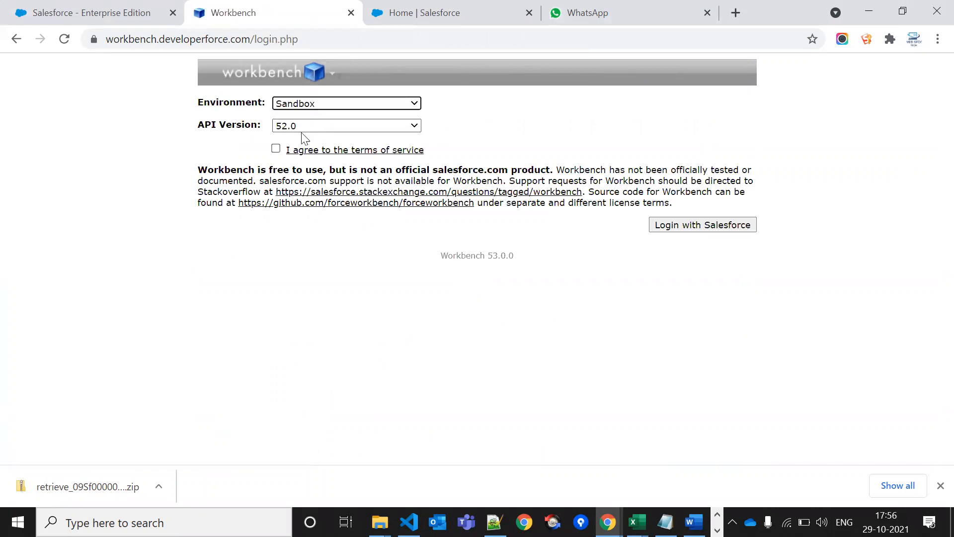
{"action": "left_click", "coordinate": [276, 150]}
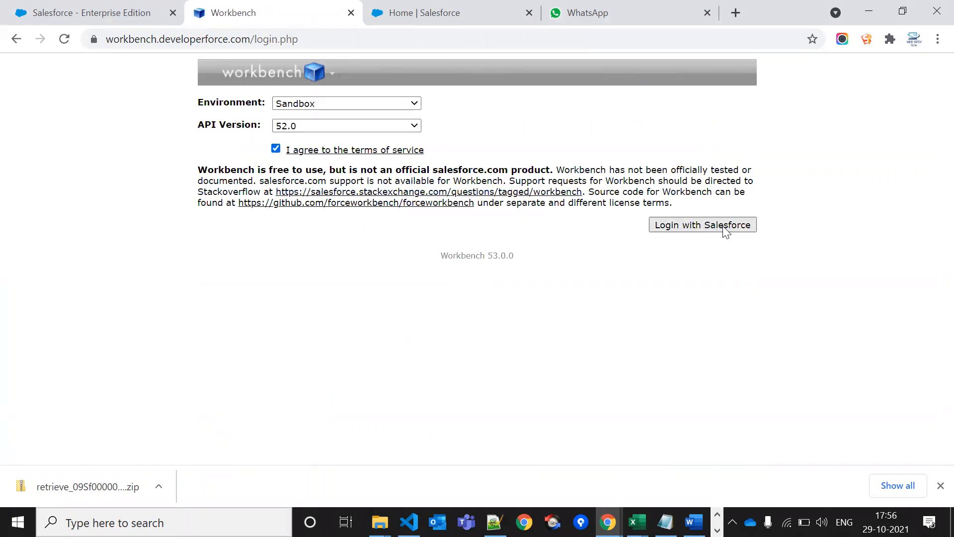
{"action": "left_click", "coordinate": [726, 226]}
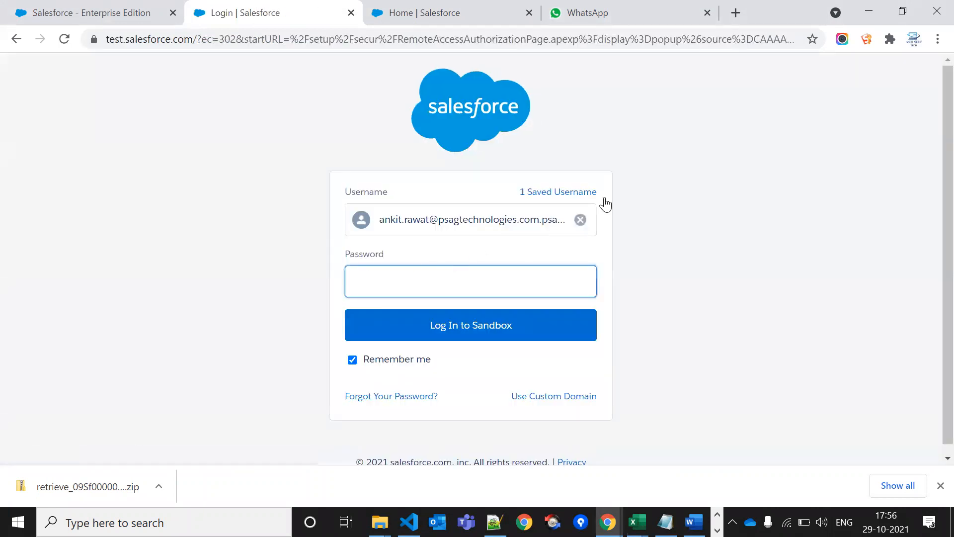
Sign in with the saved wipppdev sandbox username and password, then allow Workbench access
{"action": "left_click", "coordinate": [864, 39]}
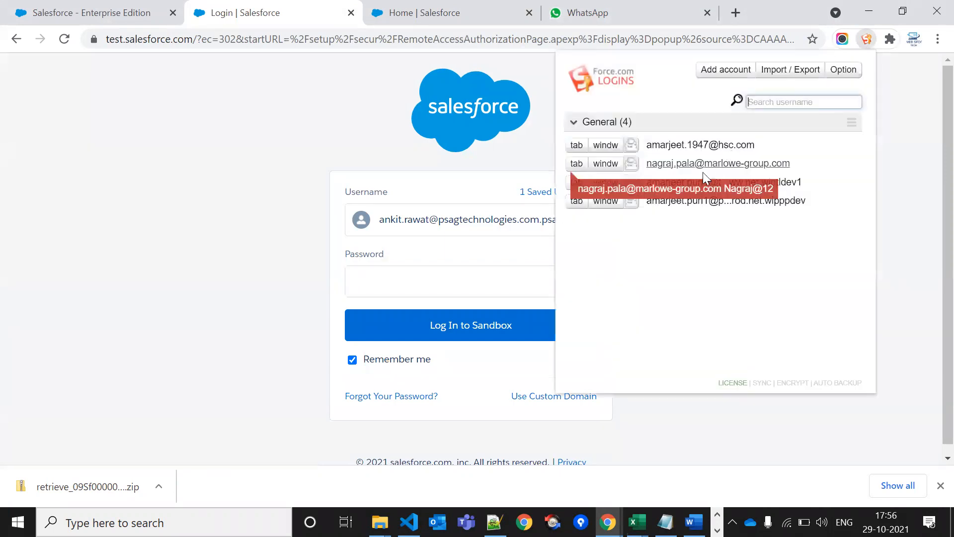
{"action": "left_click", "coordinate": [755, 203]}
{"action": "left_click_drag", "start_coordinate": [790, 135], "coordinate": [609, 129]}
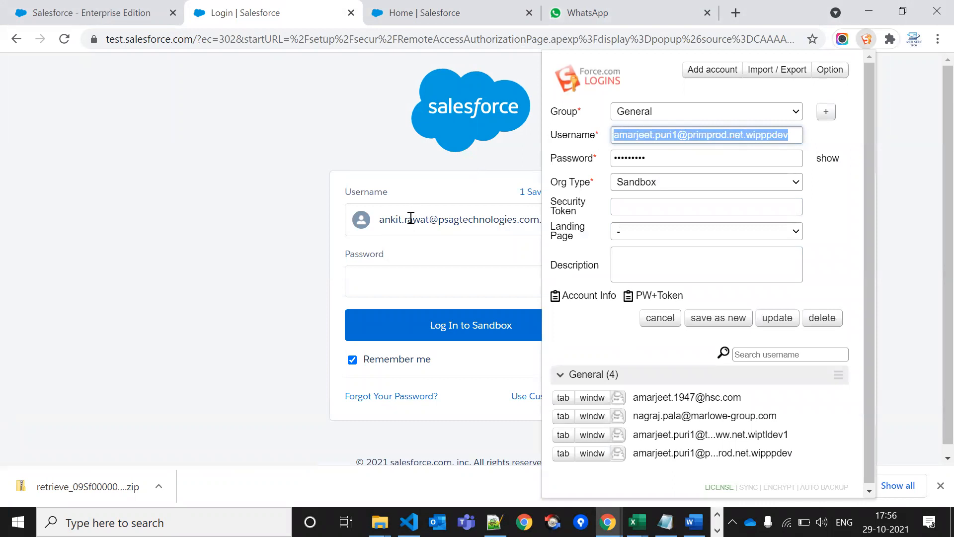
{"action": "left_click", "coordinate": [411, 219]}
{"action": "left_click", "coordinate": [578, 220]}
{"action": "key", "text": "ctrl+v"}
{"action": "left_click", "coordinate": [456, 272]}
{"action": "type", "text": "•••"}
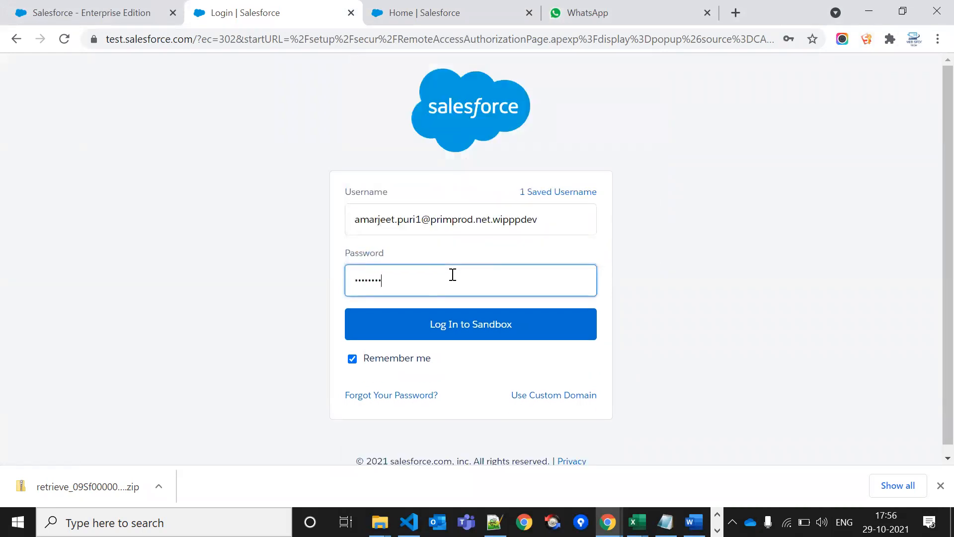
{"action": "left_click", "coordinate": [473, 332]}
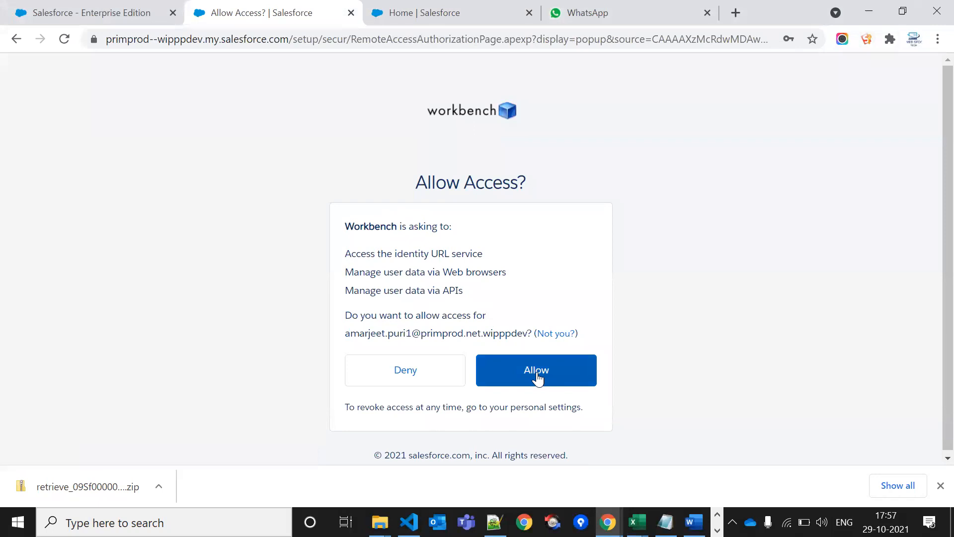
{"action": "left_click", "coordinate": [537, 376]}
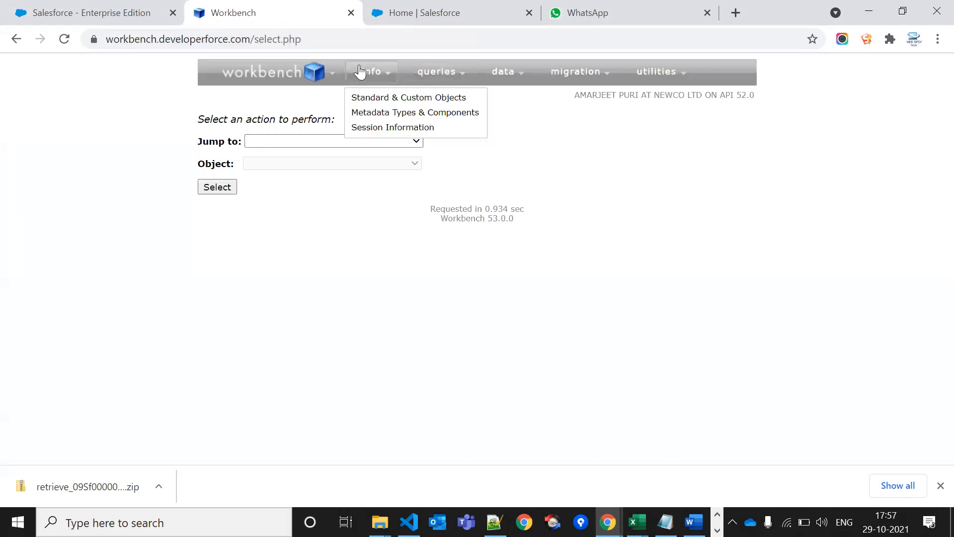
On the Salesforce home tab, dismiss the session-ended message, close the Dashboard Pal quick start, and reload
{"action": "mouse_move", "coordinate": [536, 74]}
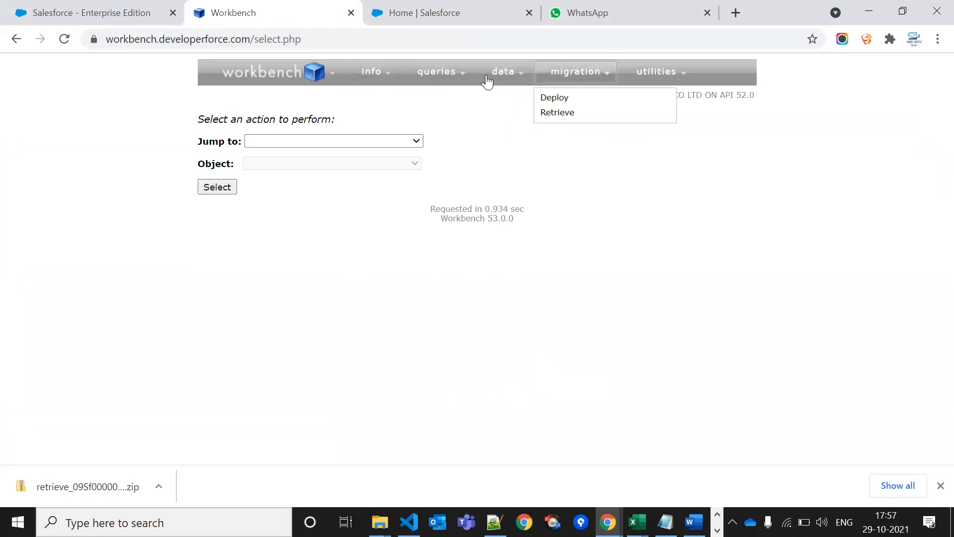
{"action": "mouse_move", "coordinate": [449, 85]}
{"action": "left_click", "coordinate": [456, 12]}
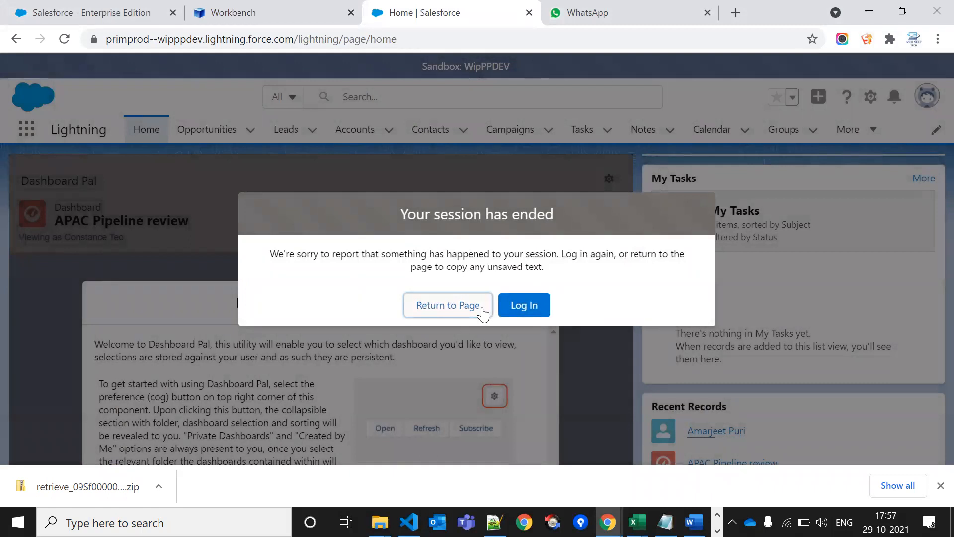
{"action": "left_click", "coordinate": [448, 305]}
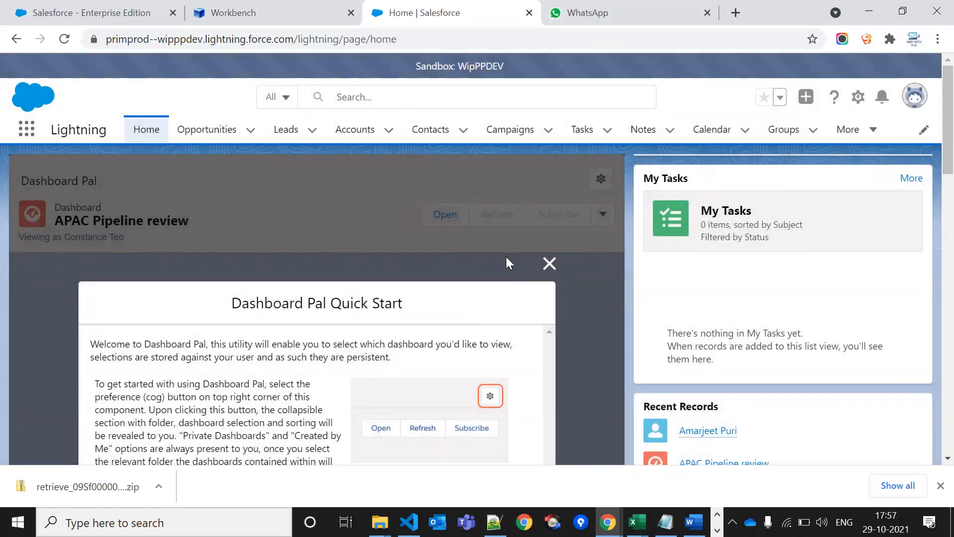
{"action": "left_click", "coordinate": [548, 266]}
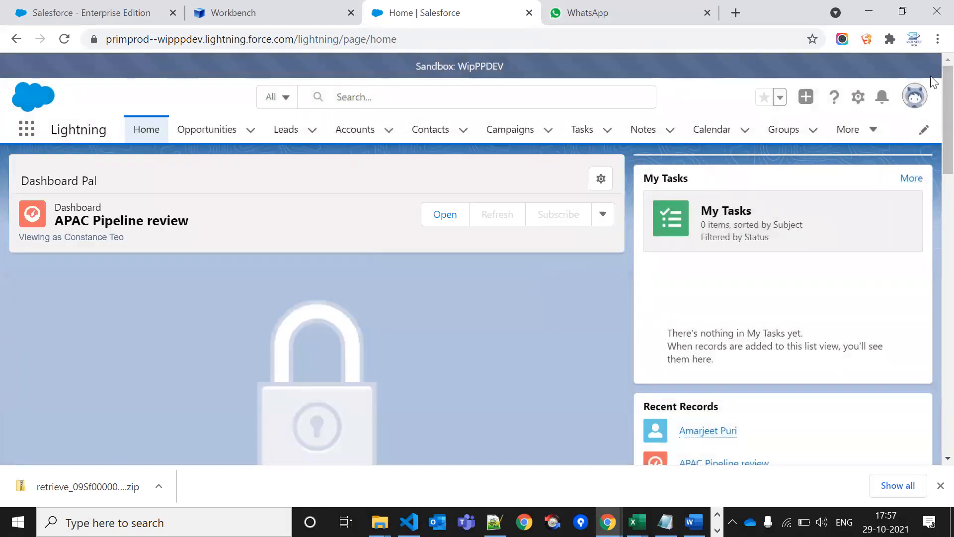
{"action": "left_click", "coordinate": [913, 101]}
{"action": "key", "text": "F5"}
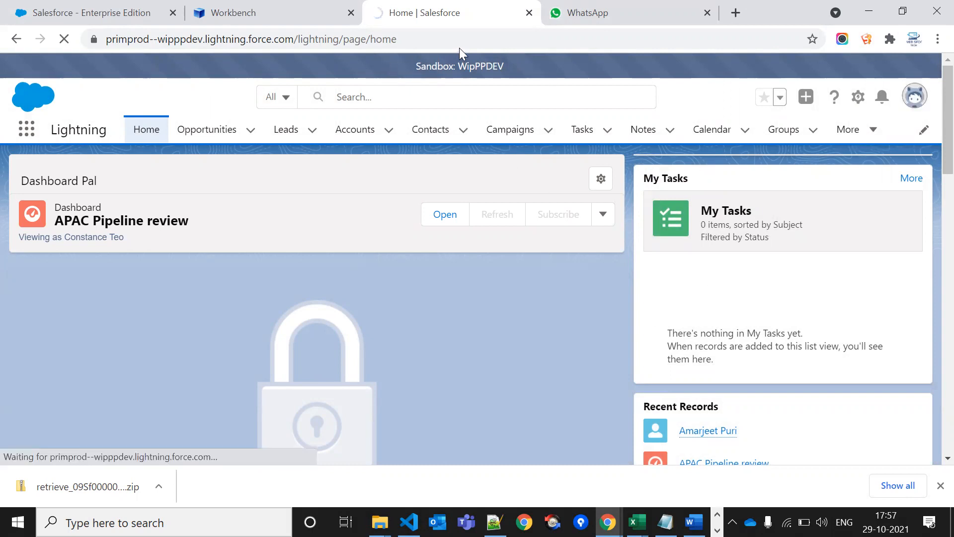
Open the saved wipppdev sandbox login in a new tab, then go back to Workbench
{"action": "left_click", "coordinate": [864, 39]}
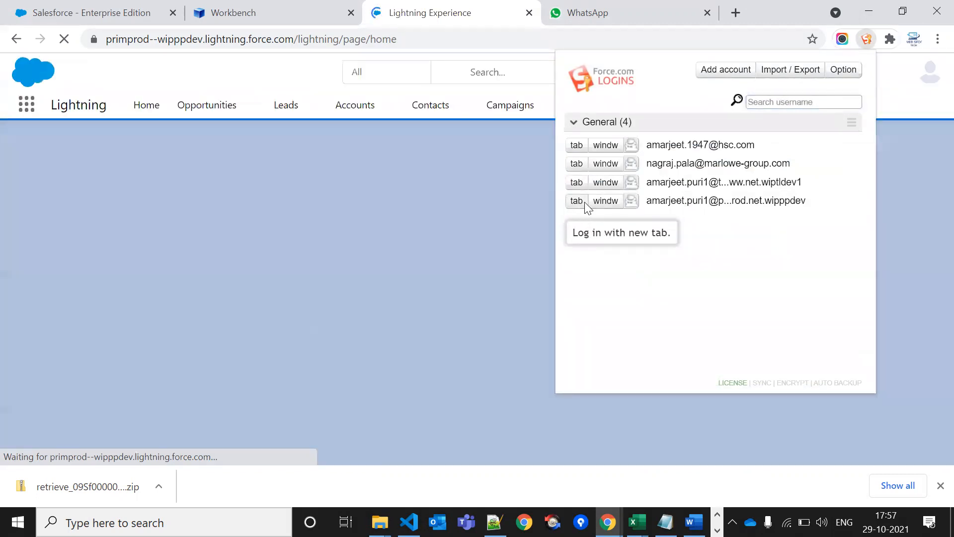
{"action": "left_click", "coordinate": [585, 203]}
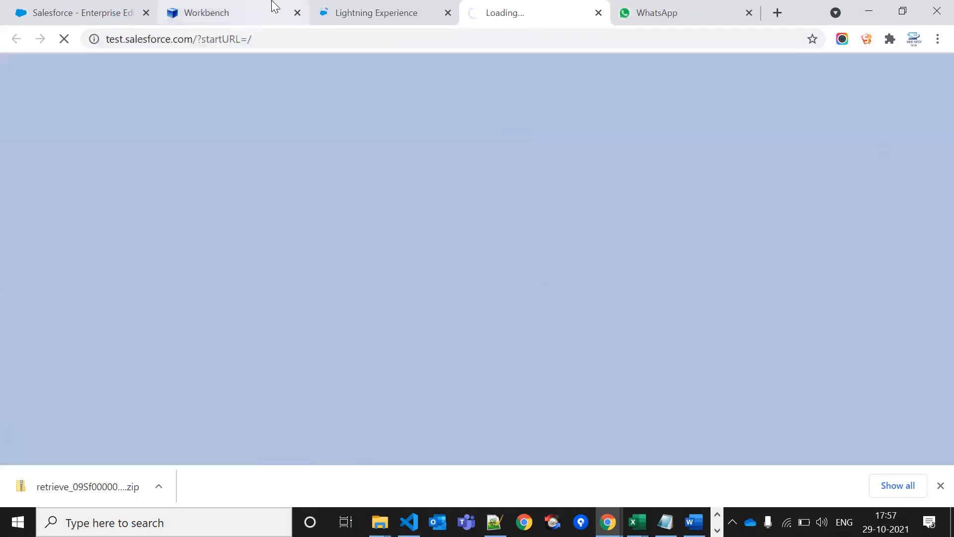
{"action": "left_click", "coordinate": [276, 7]}
{"action": "mouse_move", "coordinate": [576, 74]}
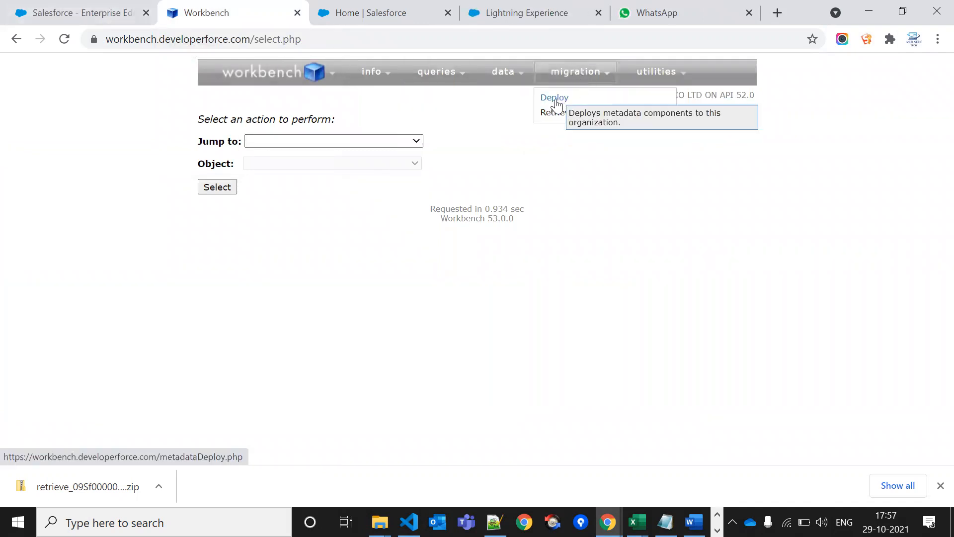
Set up a Check Only deploy of the retrieve ZIP from Downloads, then go to the Salesforce home tab
{"action": "left_click", "coordinate": [555, 100]}
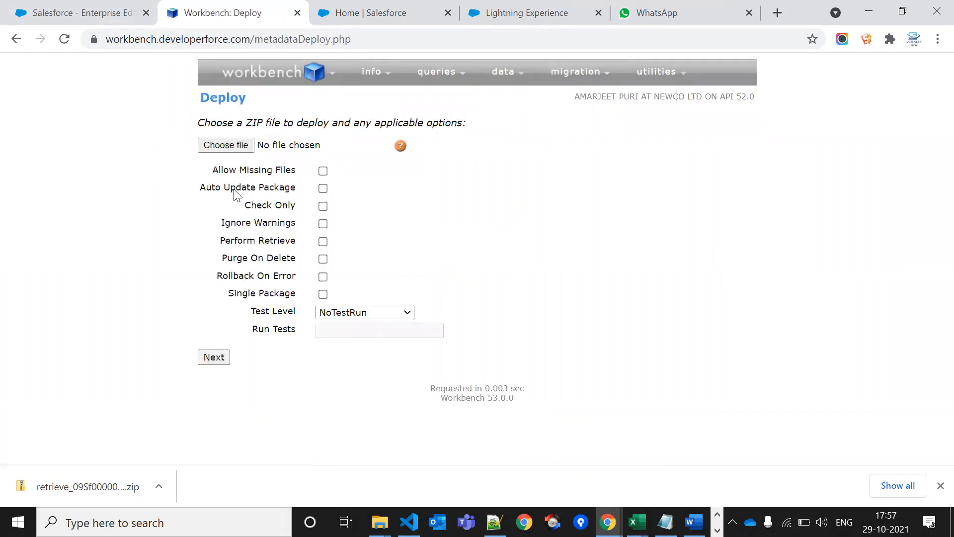
{"action": "left_click", "coordinate": [237, 144]}
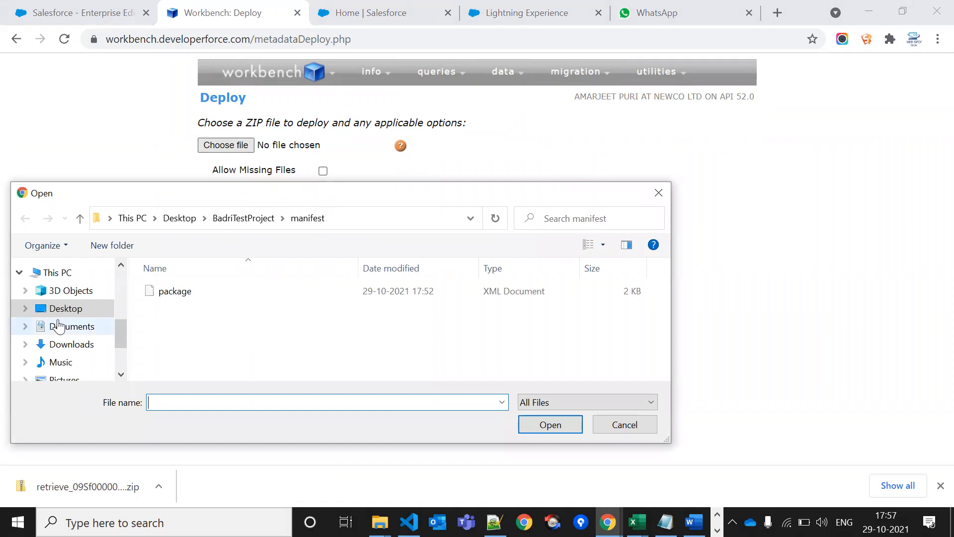
{"action": "left_click", "coordinate": [73, 344]}
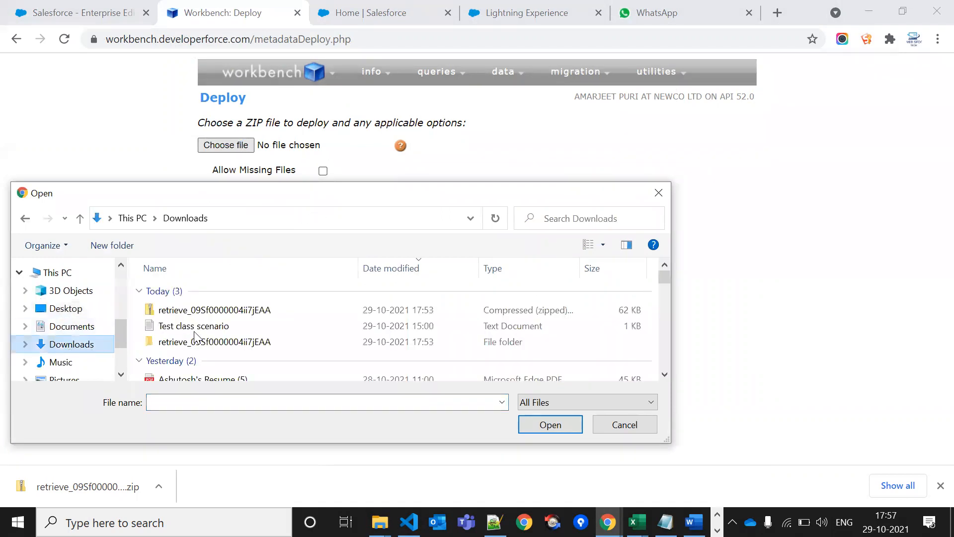
{"action": "left_click", "coordinate": [247, 313]}
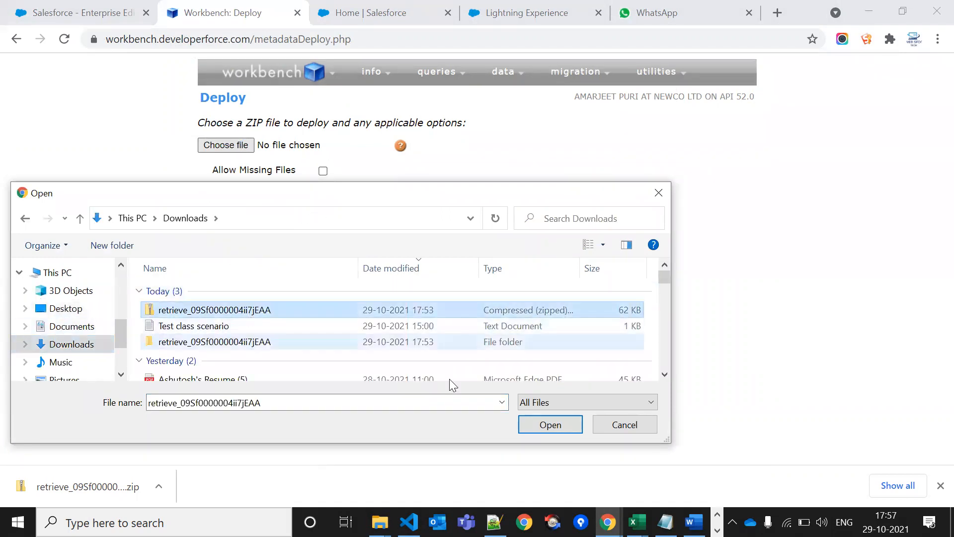
{"action": "left_click", "coordinate": [564, 423]}
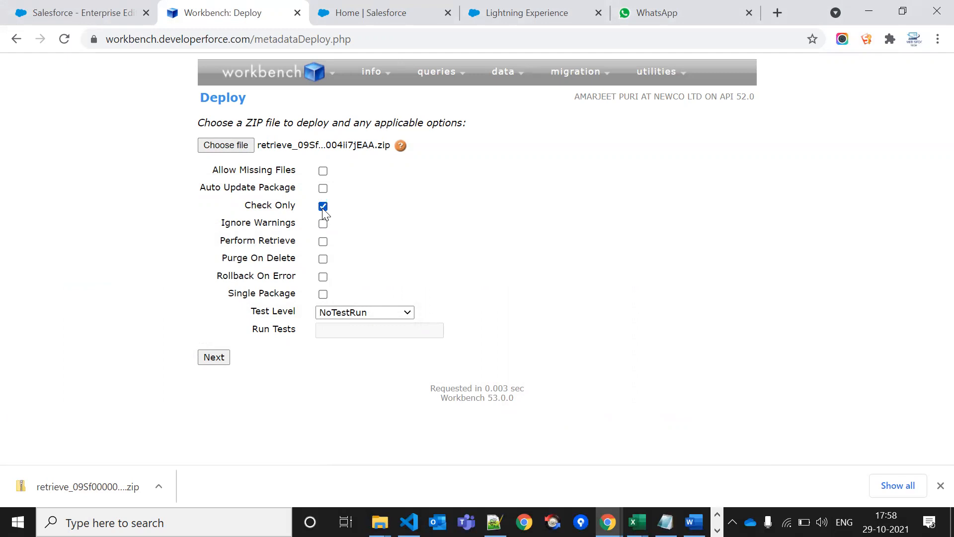
{"action": "left_click", "coordinate": [370, 12]}
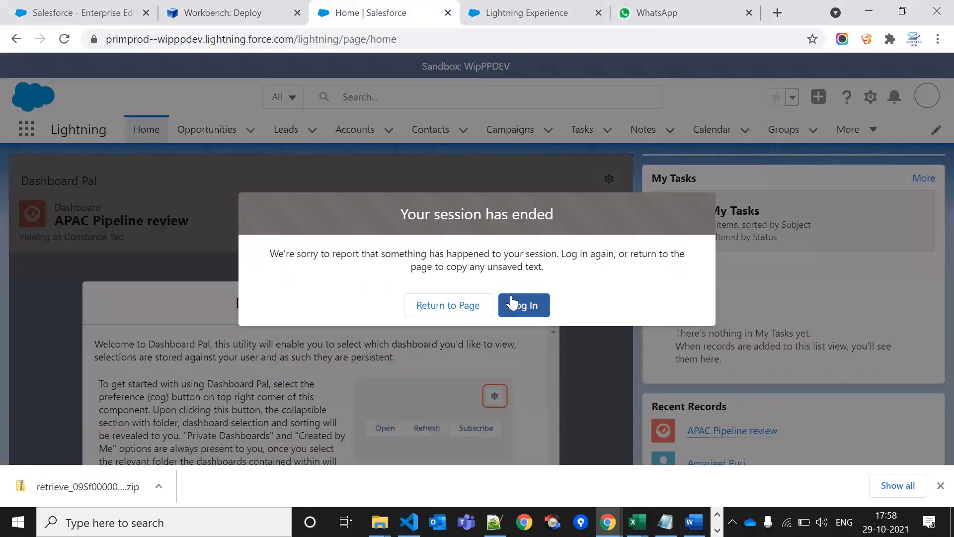
Log back in to Salesforce after the session ended and return to the setup home page
{"action": "left_click", "coordinate": [514, 7]}
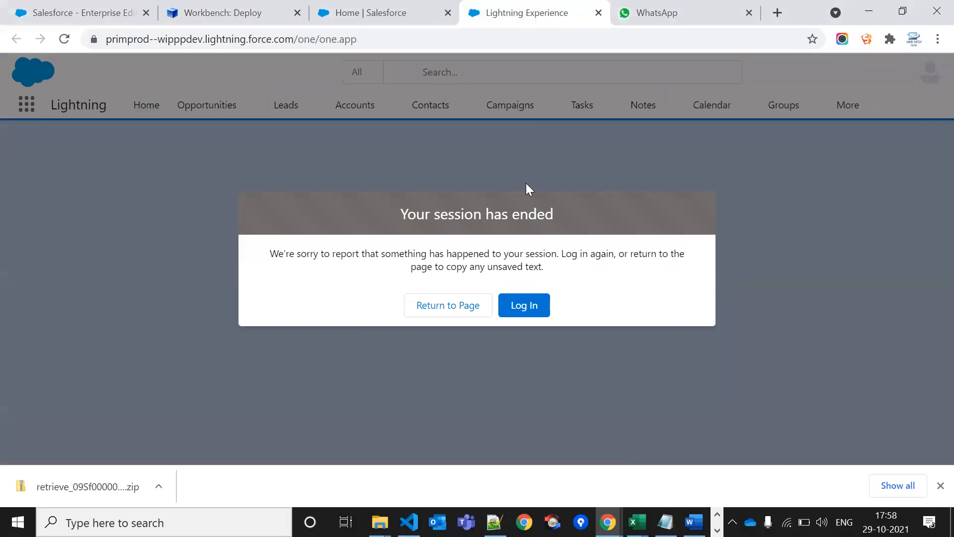
{"action": "left_click", "coordinate": [514, 312]}
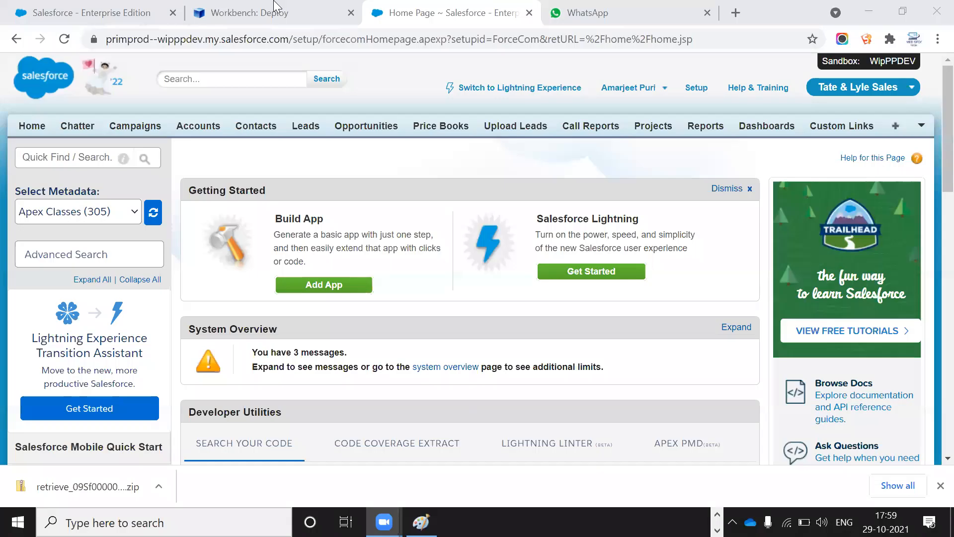
{"action": "left_click", "coordinate": [276, 11]}
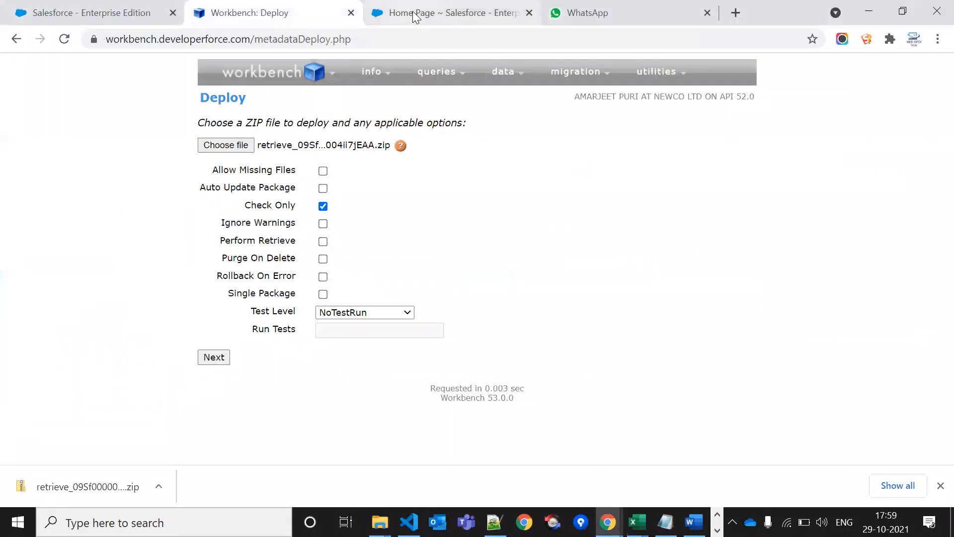
{"action": "left_click", "coordinate": [412, 13]}
Find 'deplo' in Quick Find, open Deployment Status, and check the latest failed and succeeded dates
{"action": "left_click", "coordinate": [28, 158]}
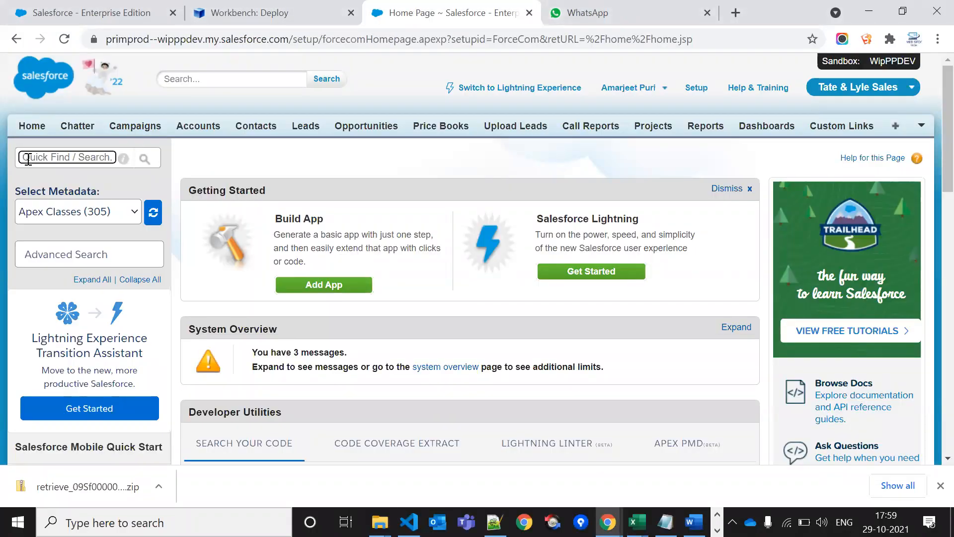
{"action": "type", "text": "deplo"}
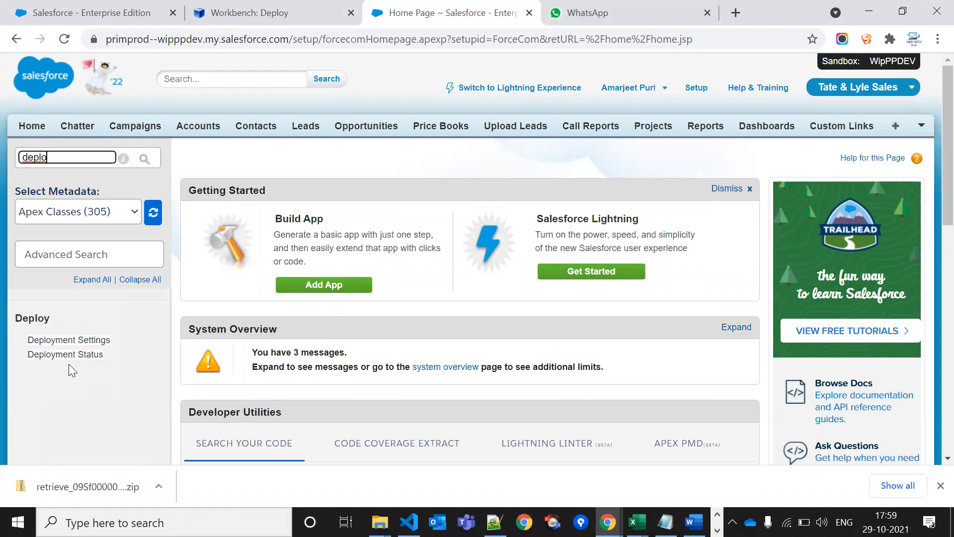
{"action": "left_click", "coordinate": [70, 356]}
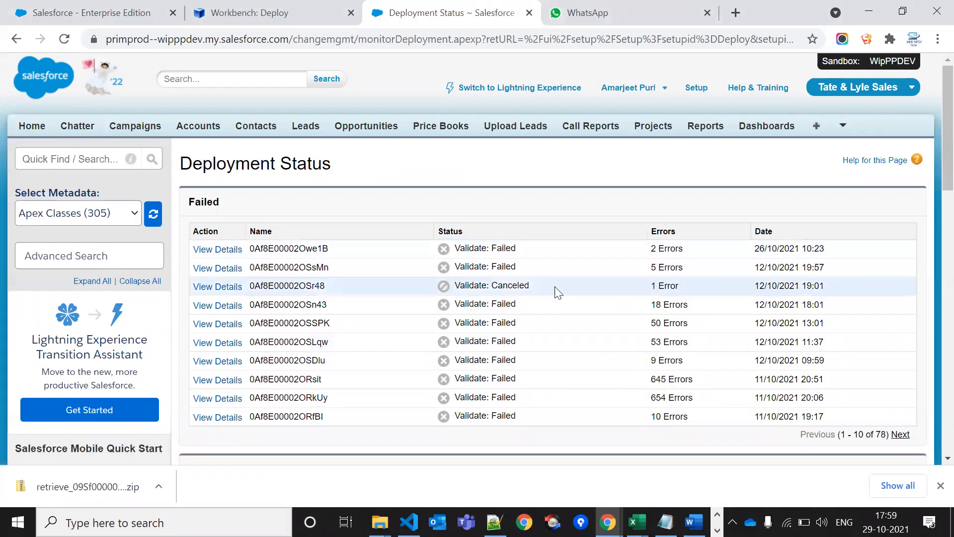
{"action": "scroll", "coordinate": [555, 292], "scroll_direction": "down", "scroll_amount": 4}
{"action": "triple_click", "coordinate": [747, 309]}
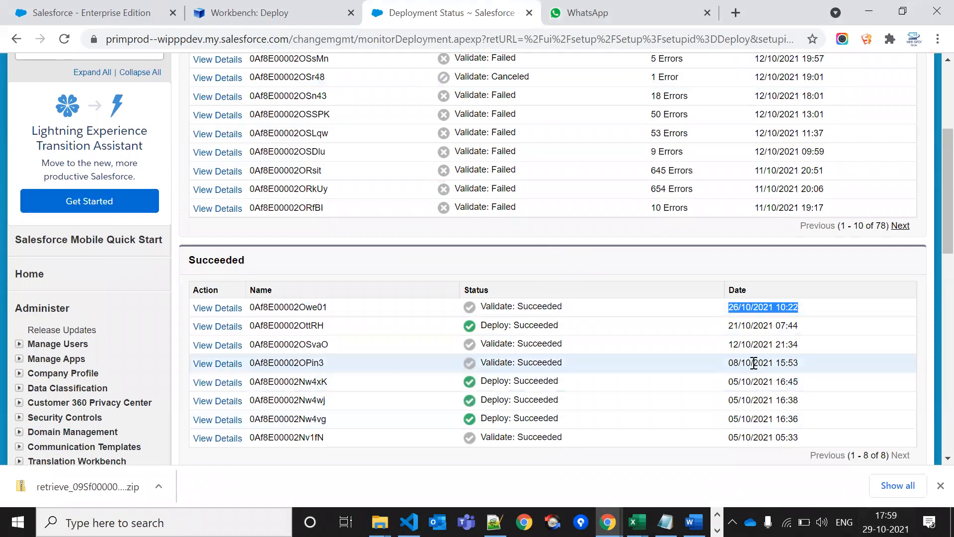
{"action": "scroll", "coordinate": [747, 339], "scroll_direction": "up", "scroll_amount": 4}
{"action": "triple_click", "coordinate": [774, 250]}
{"action": "scroll", "coordinate": [774, 250], "scroll_direction": "down", "scroll_amount": 2}
{"action": "left_click", "coordinate": [575, 202]}
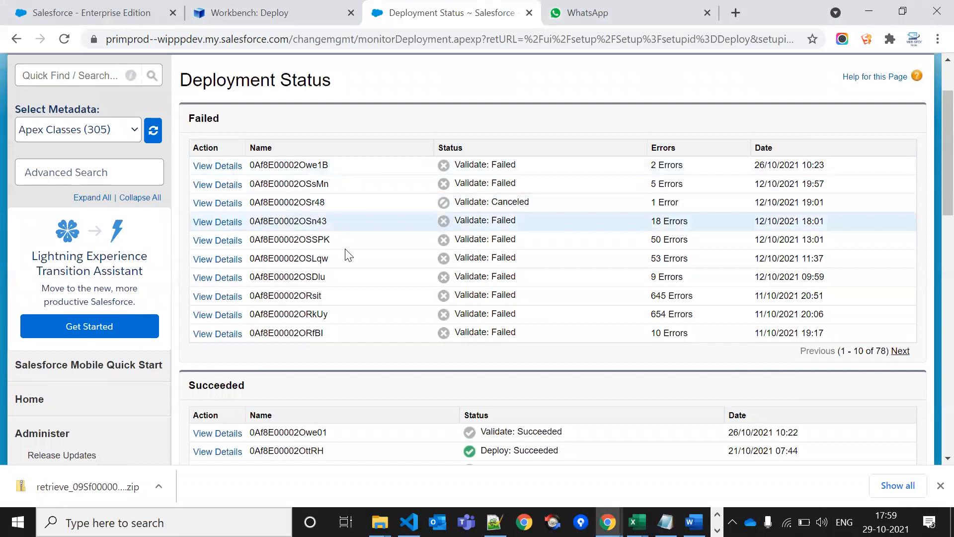
Deploy the retrieved zip from Workbench as Check Only with no tests, then view Salesforce's Deployment Status
{"action": "left_click", "coordinate": [282, 16]}
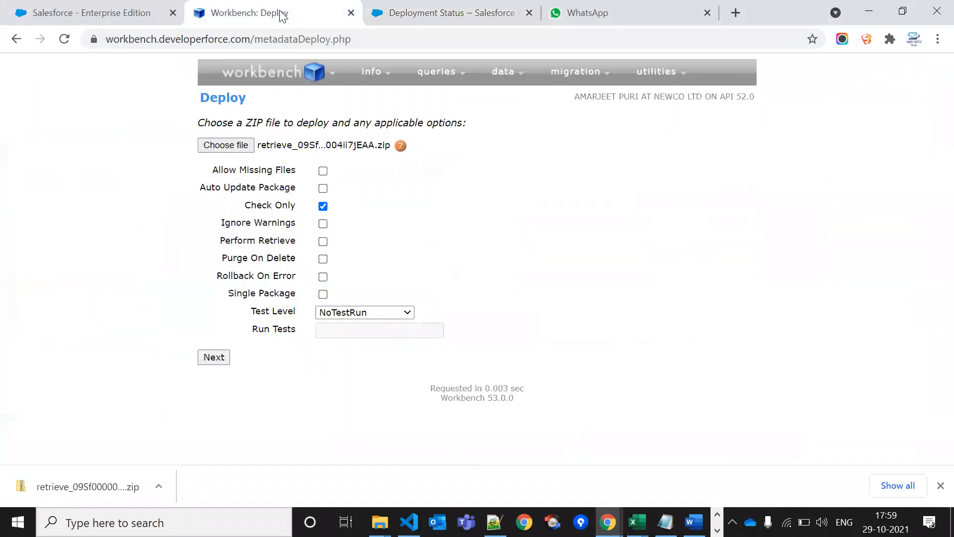
{"action": "left_click", "coordinate": [222, 360]}
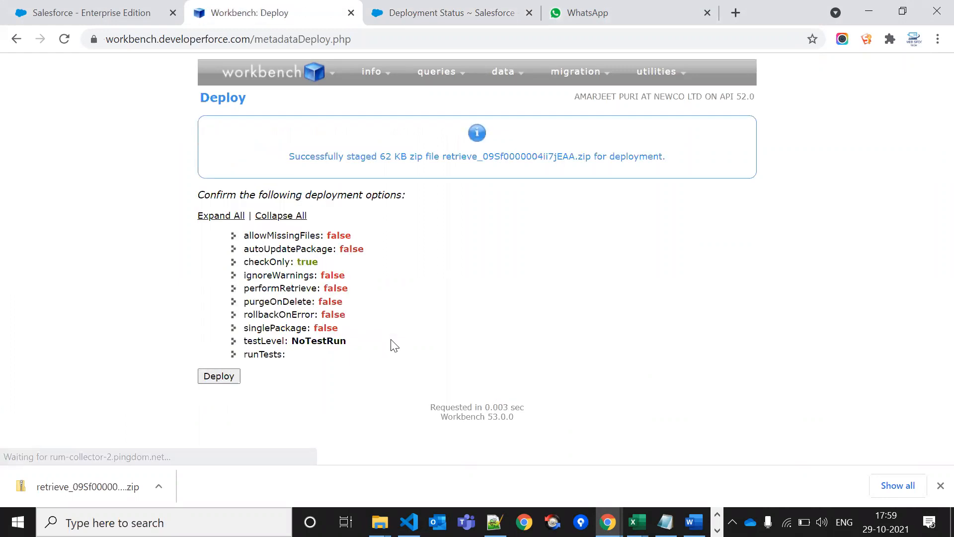
{"action": "left_click", "coordinate": [205, 376]}
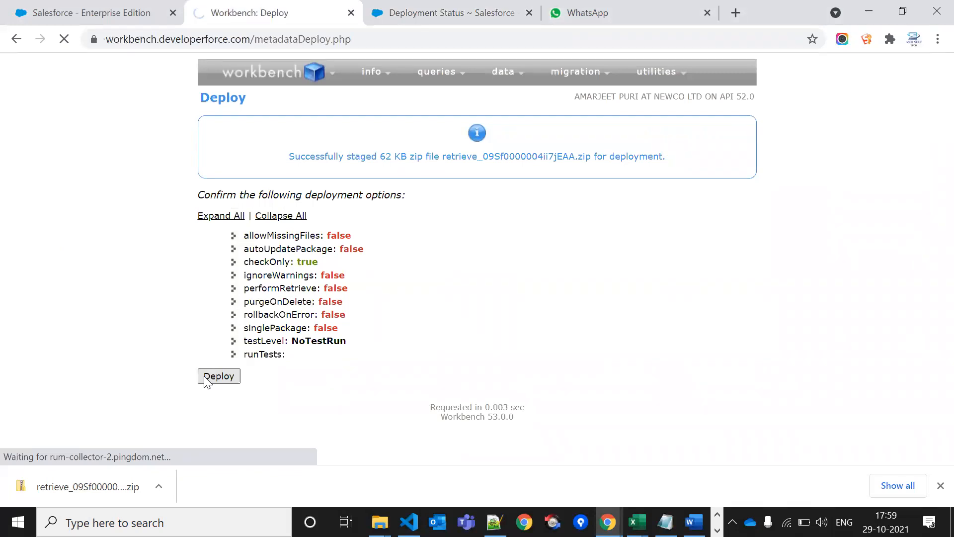
{"action": "scroll", "coordinate": [403, 333], "scroll_direction": "down", "scroll_amount": 2}
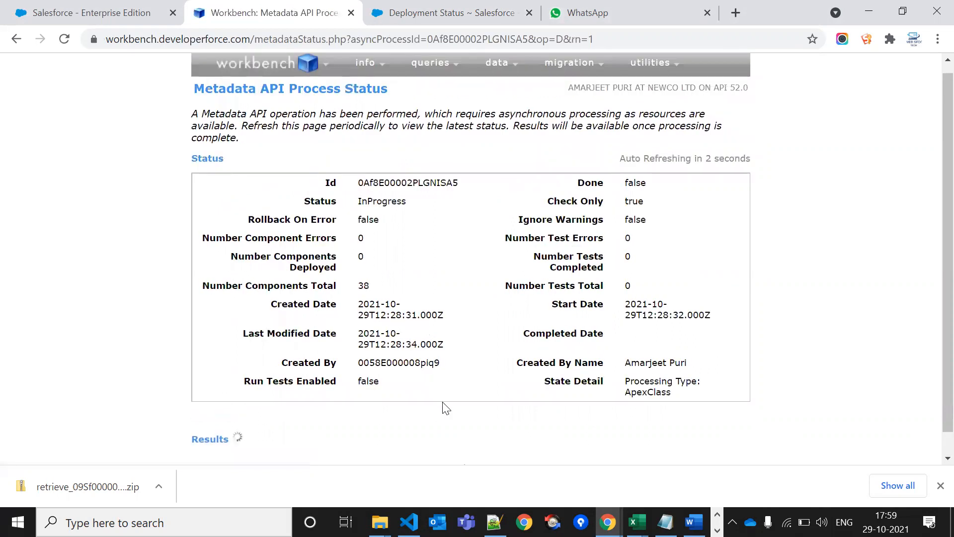
{"action": "left_click", "coordinate": [447, 13]}
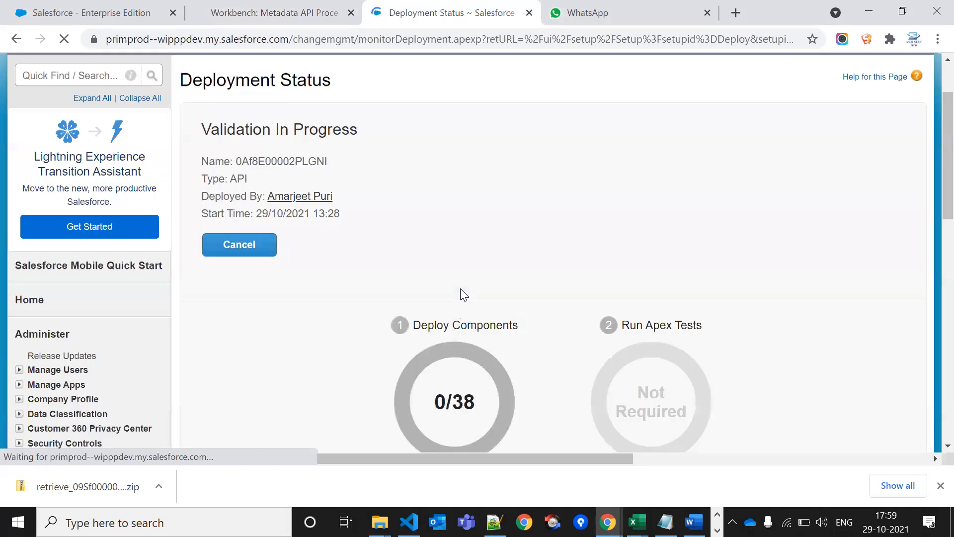
Confirm Salesforce shows the validation succeeded 38/38 and matches Workbench's process status
{"action": "scroll", "coordinate": [528, 347], "scroll_direction": "down", "scroll_amount": 3}
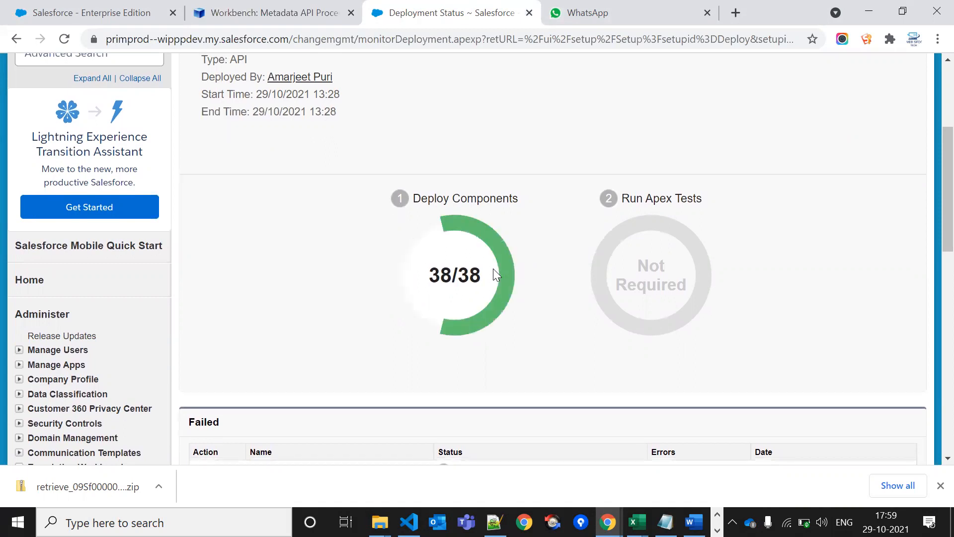
{"action": "scroll", "coordinate": [483, 250], "scroll_direction": "up", "scroll_amount": 1}
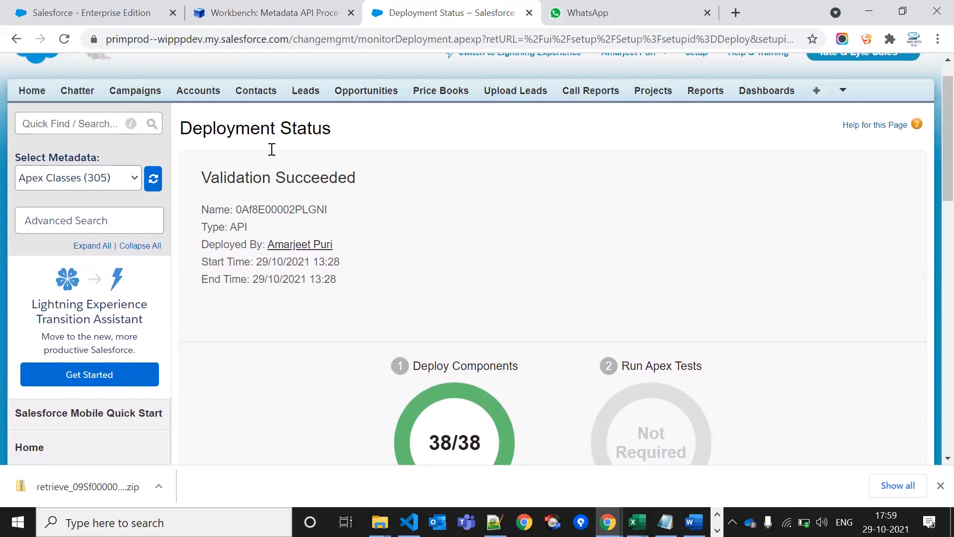
{"action": "left_click", "coordinate": [278, 12]}
{"action": "scroll", "coordinate": [442, 305], "scroll_direction": "down", "scroll_amount": 2}
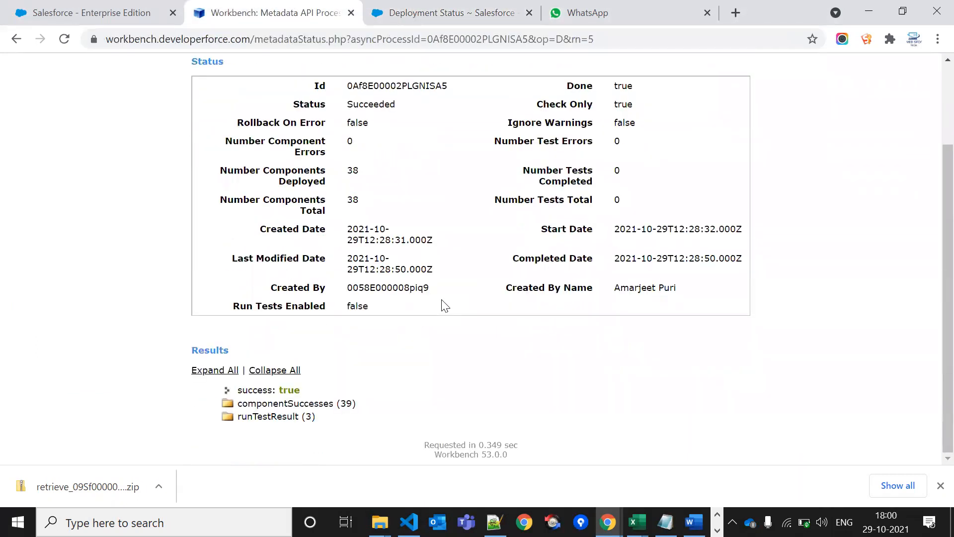
{"action": "scroll", "coordinate": [444, 305], "scroll_direction": "up", "scroll_amount": 2}
{"action": "left_click", "coordinate": [426, 13]}
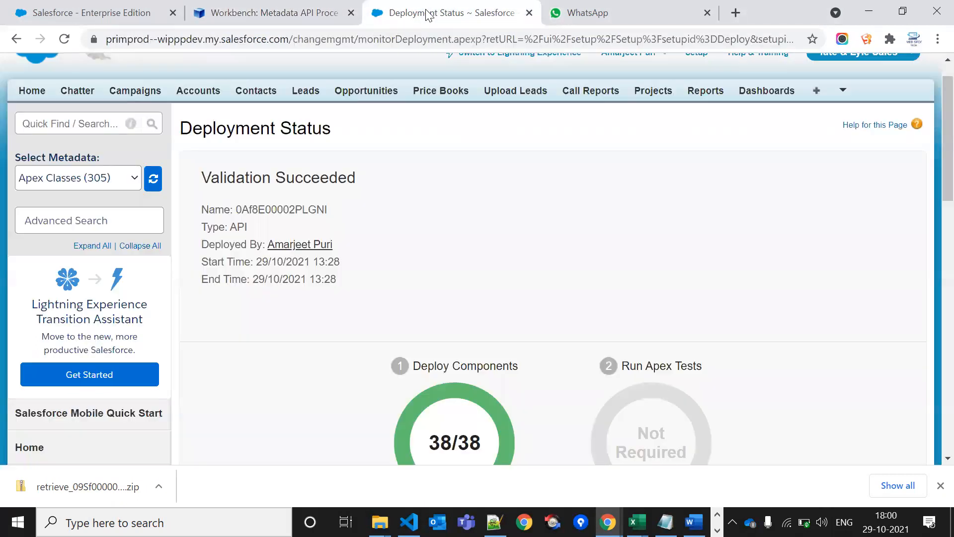
{"action": "scroll", "coordinate": [461, 306], "scroll_direction": "down", "scroll_amount": 7}
{"action": "scroll", "coordinate": [462, 305], "scroll_direction": "up", "scroll_amount": 8}
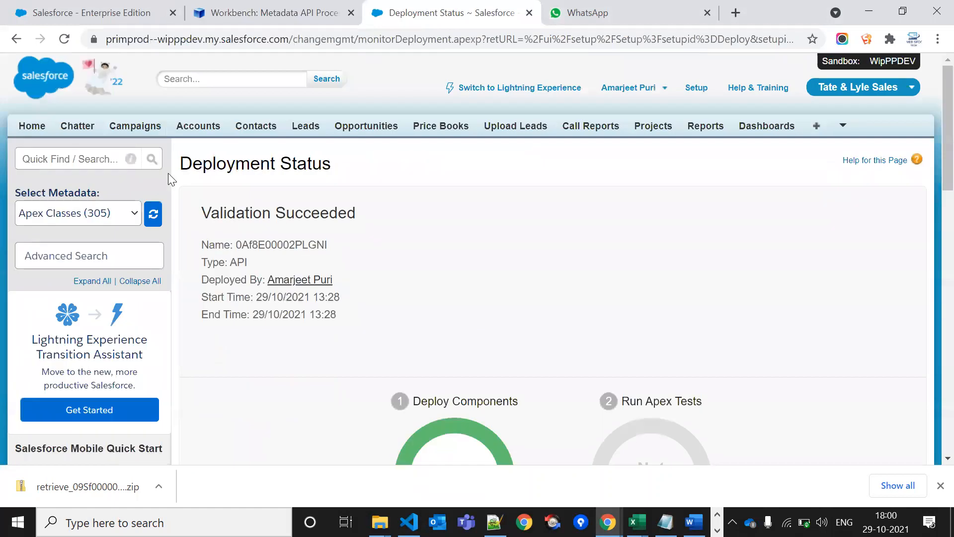
Reopen Deployment Status via Quick Find 'deplo' and compare the Validate and Deploy succeeded rows
{"action": "left_click", "coordinate": [72, 162]}
{"action": "type", "text": "deplo"}
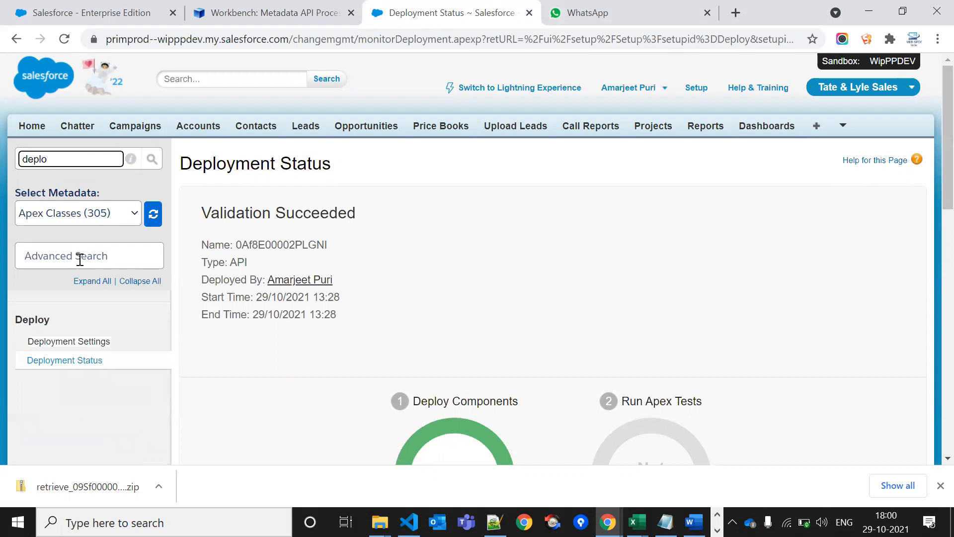
{"action": "left_click", "coordinate": [86, 361]}
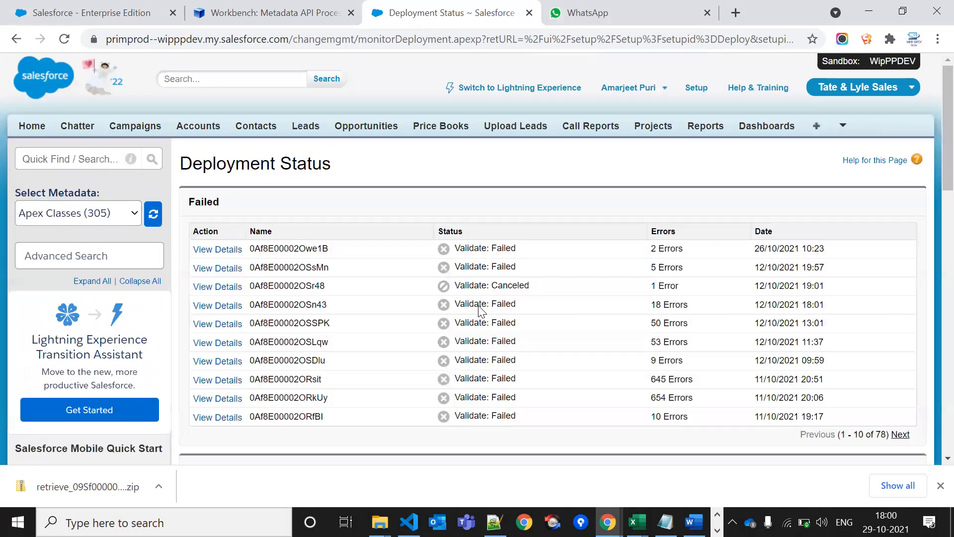
{"action": "scroll", "coordinate": [481, 311], "scroll_direction": "down", "scroll_amount": 3}
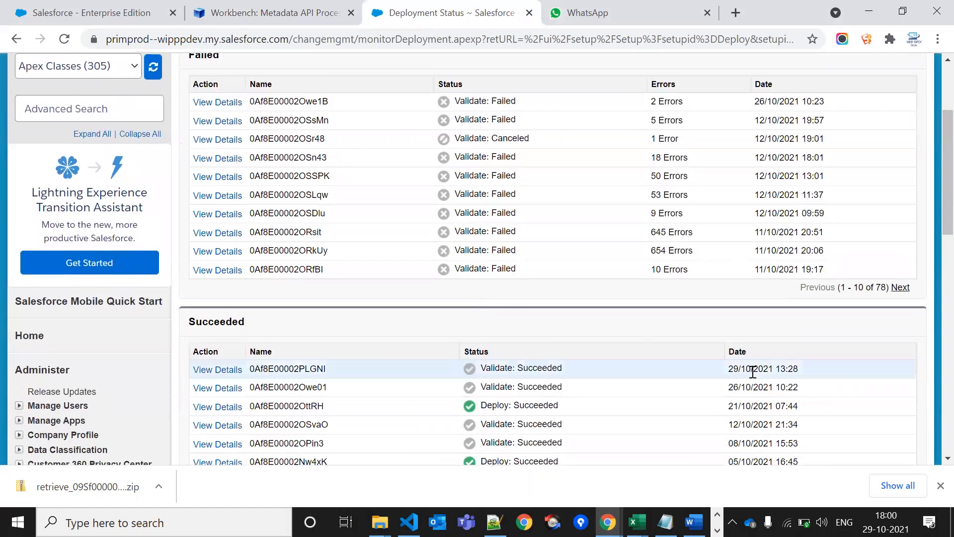
{"action": "double_click", "coordinate": [499, 367]}
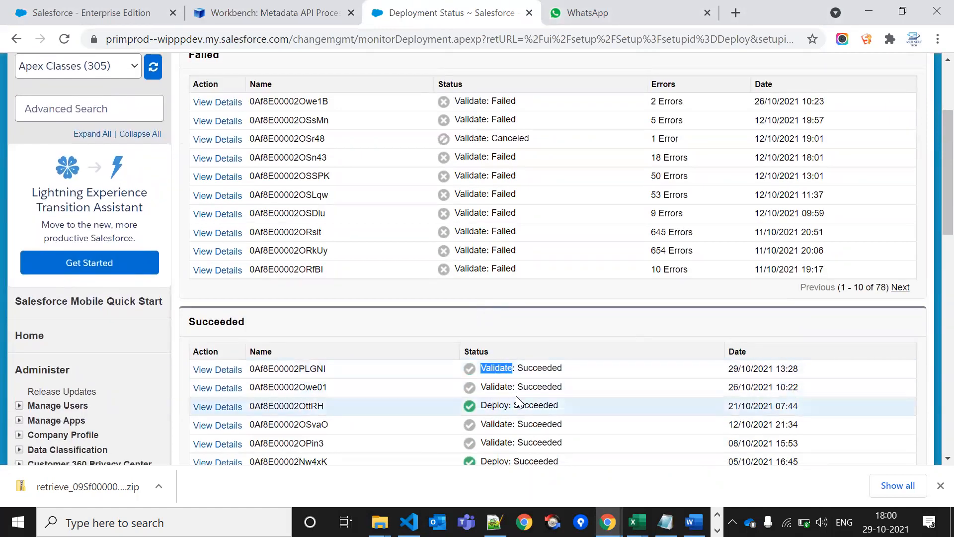
{"action": "double_click", "coordinate": [503, 405]}
{"action": "double_click", "coordinate": [504, 368]}
{"action": "double_click", "coordinate": [494, 405]}
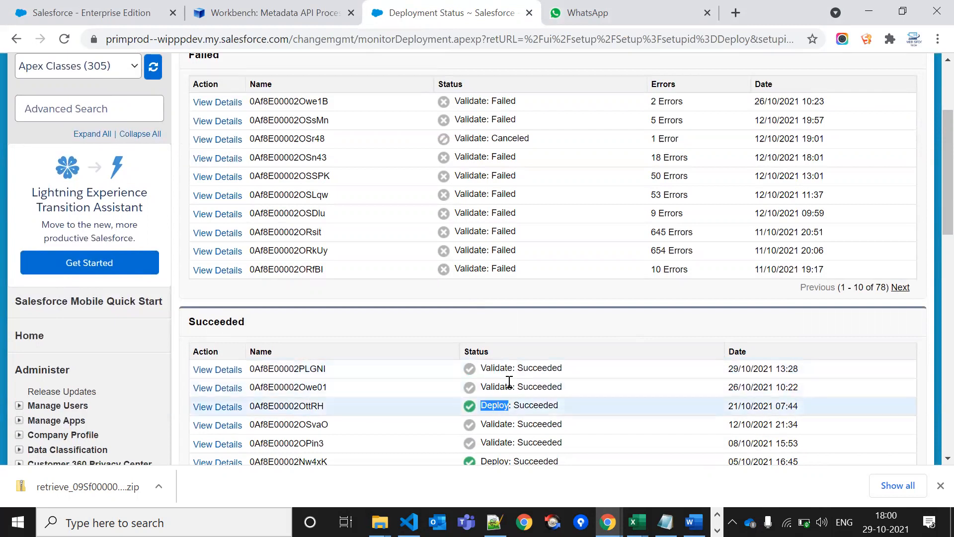
{"action": "left_click", "coordinate": [506, 375]}
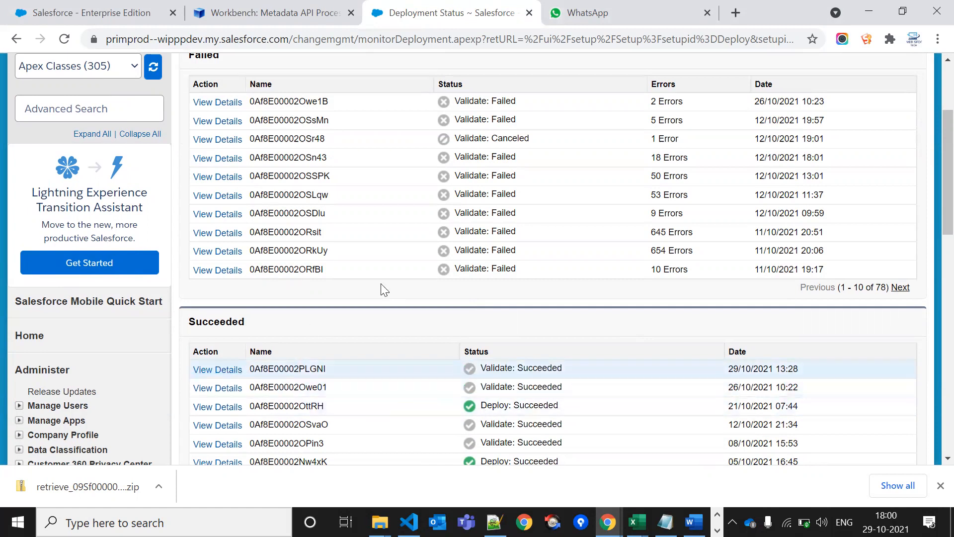
{"action": "left_click", "coordinate": [264, 11]}
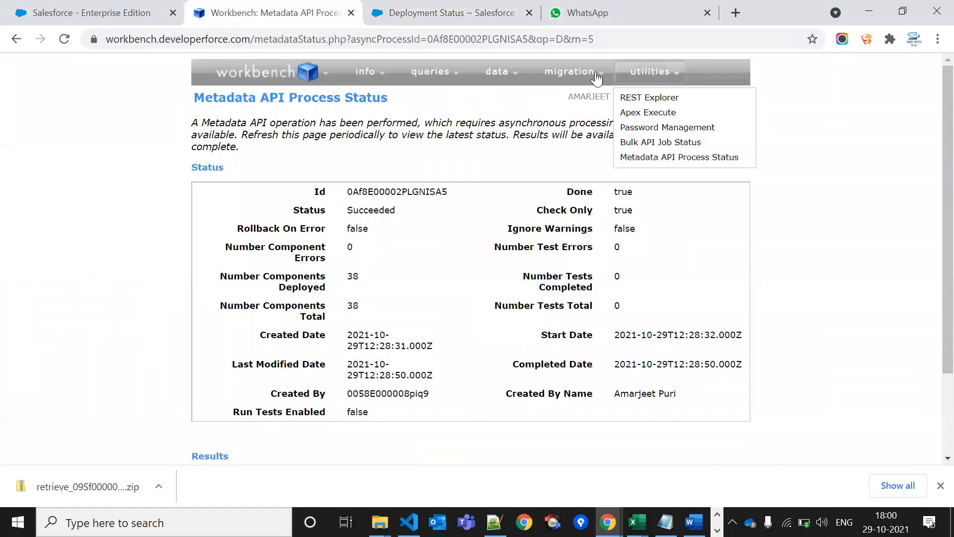
Choose the retrieved zip again on Workbench's Deploy form with Check Only unticked, reviewing the options
{"action": "mouse_move", "coordinate": [569, 79]}
{"action": "left_click", "coordinate": [553, 103]}
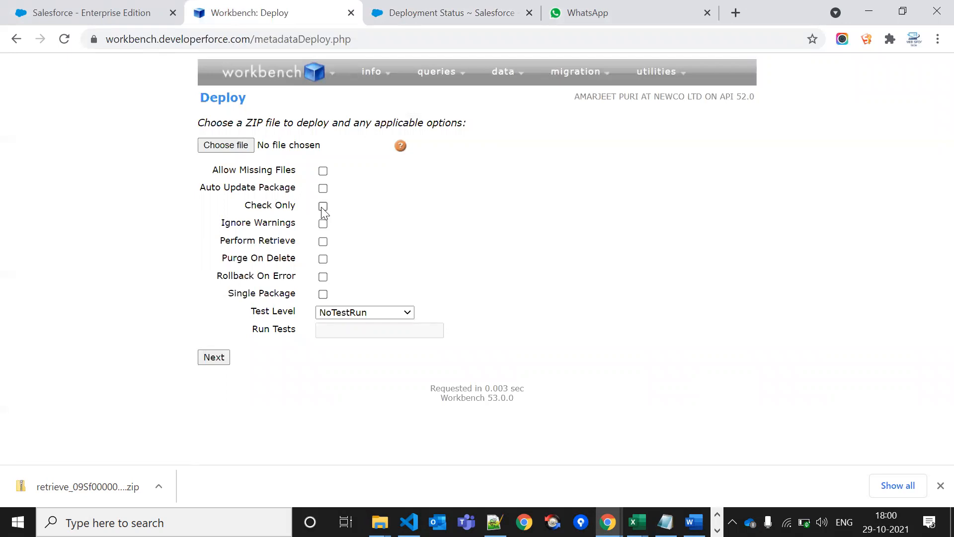
{"action": "left_click", "coordinate": [214, 357]}
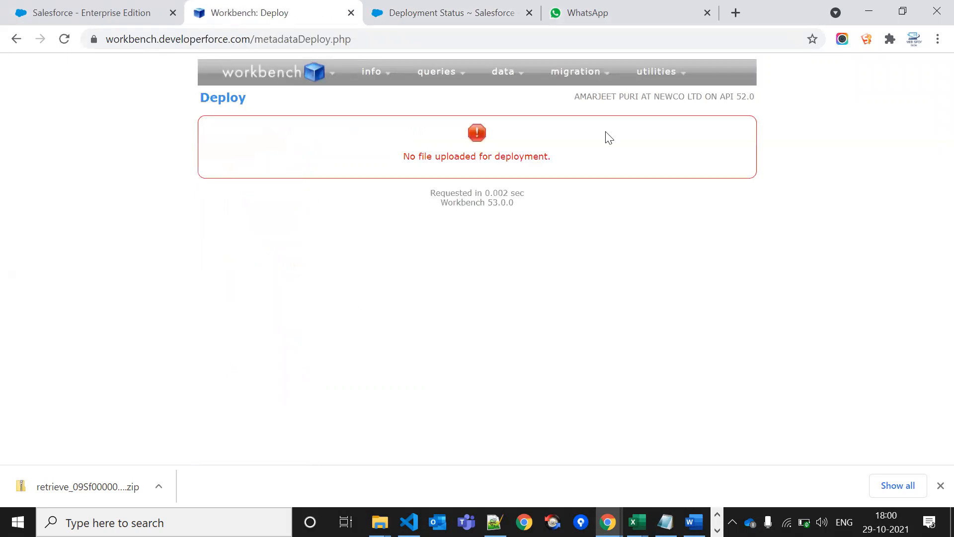
{"action": "mouse_move", "coordinate": [589, 82]}
{"action": "left_click", "coordinate": [554, 100]}
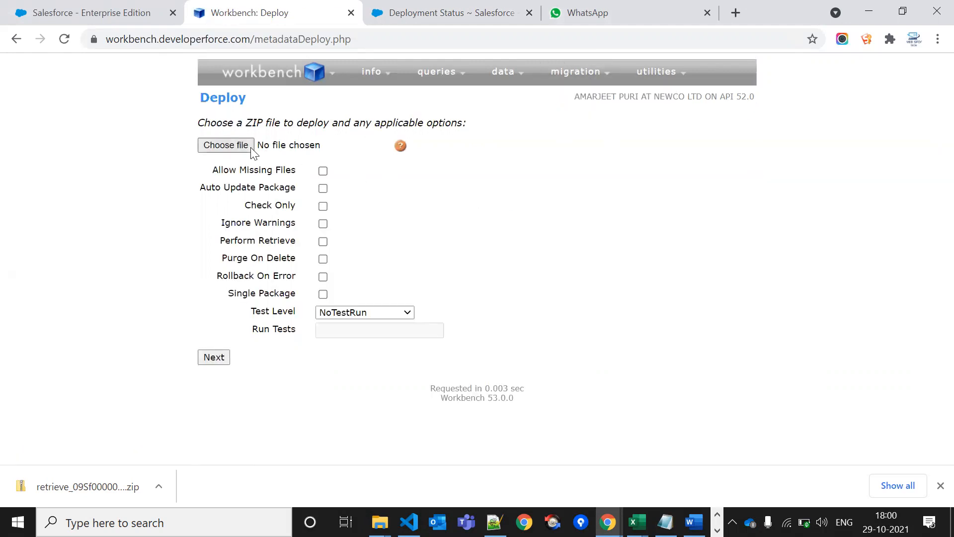
{"action": "left_click", "coordinate": [249, 150]}
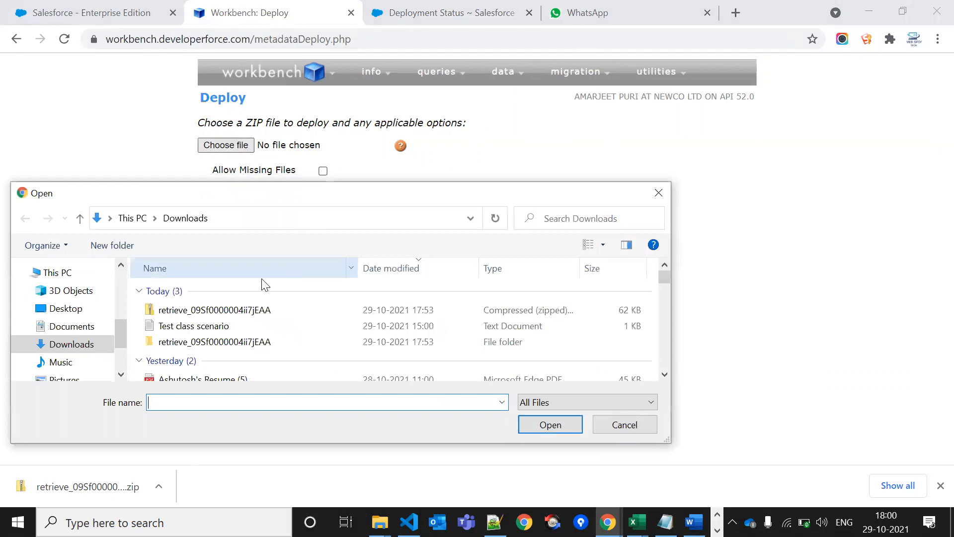
{"action": "double_click", "coordinate": [214, 310]}
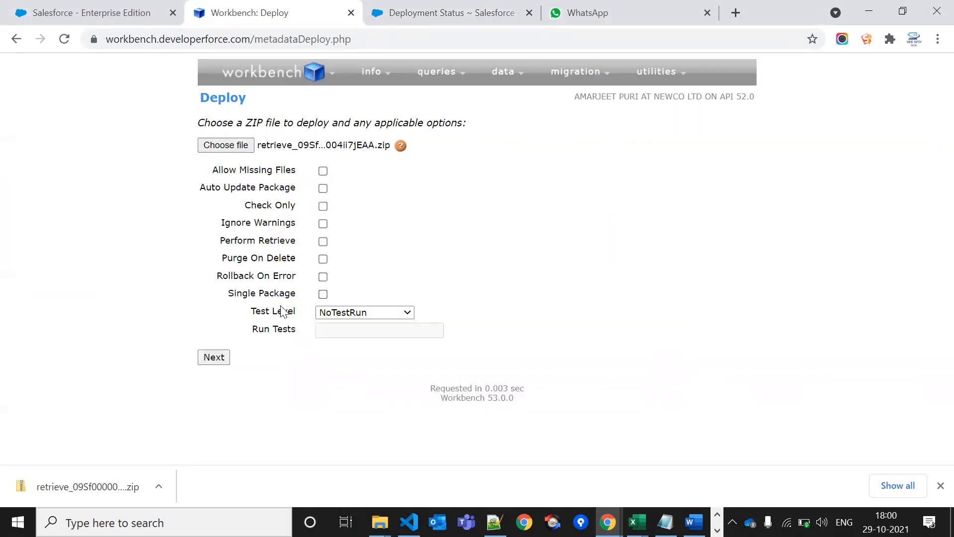
{"action": "left_click", "coordinate": [210, 358]}
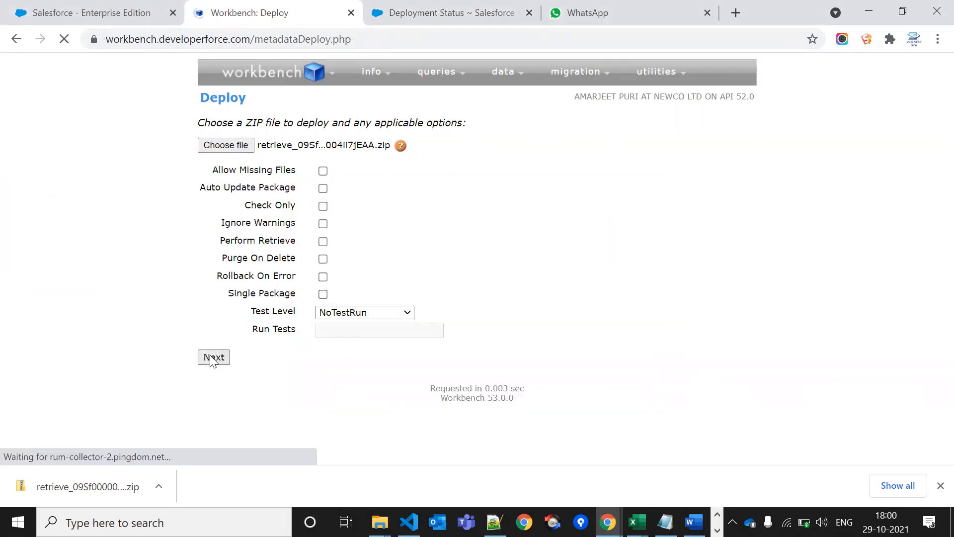
{"action": "scroll", "coordinate": [298, 368], "scroll_direction": "down", "scroll_amount": 1}
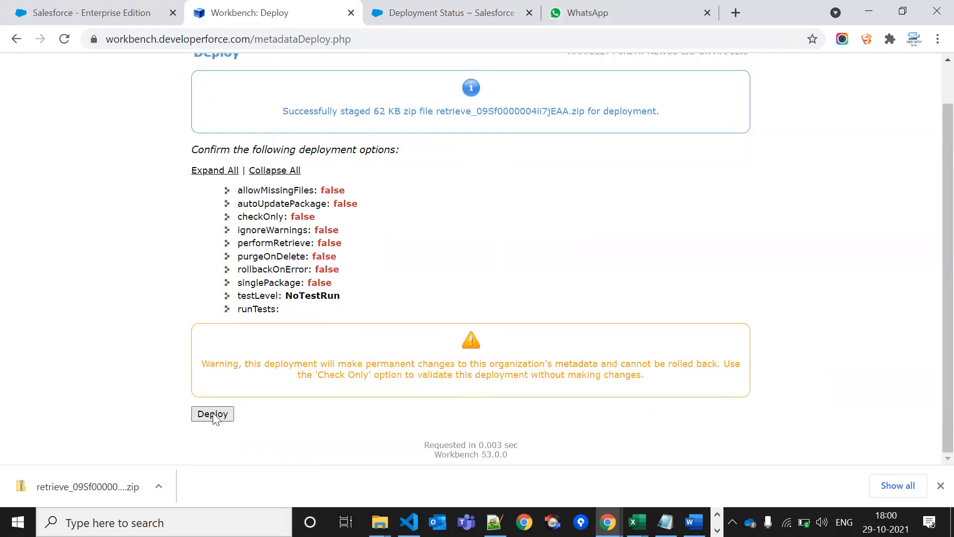
{"action": "left_click", "coordinate": [17, 39]}
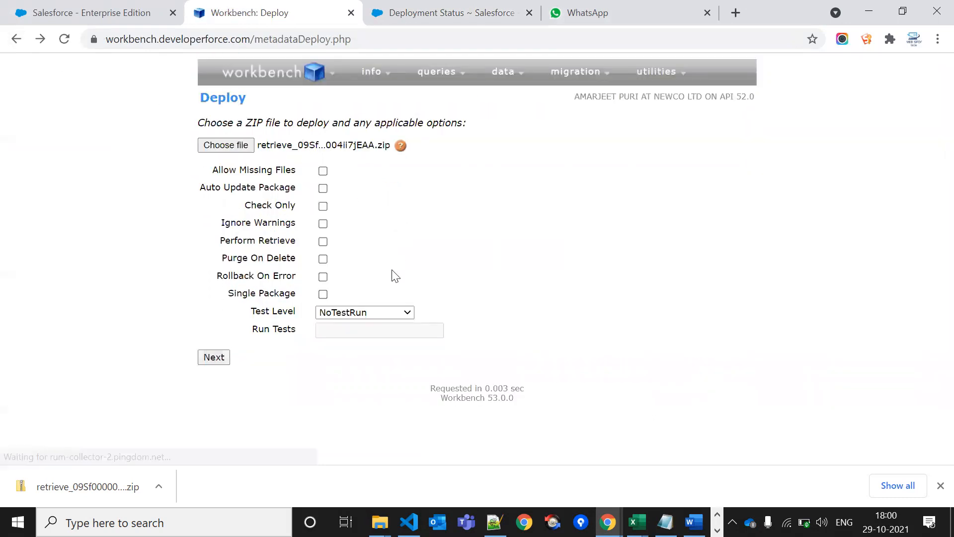
Set the deployment test level to NoTestRun after trying RunLocalTests and RunSpecifiedTests
{"action": "left_click", "coordinate": [347, 311]}
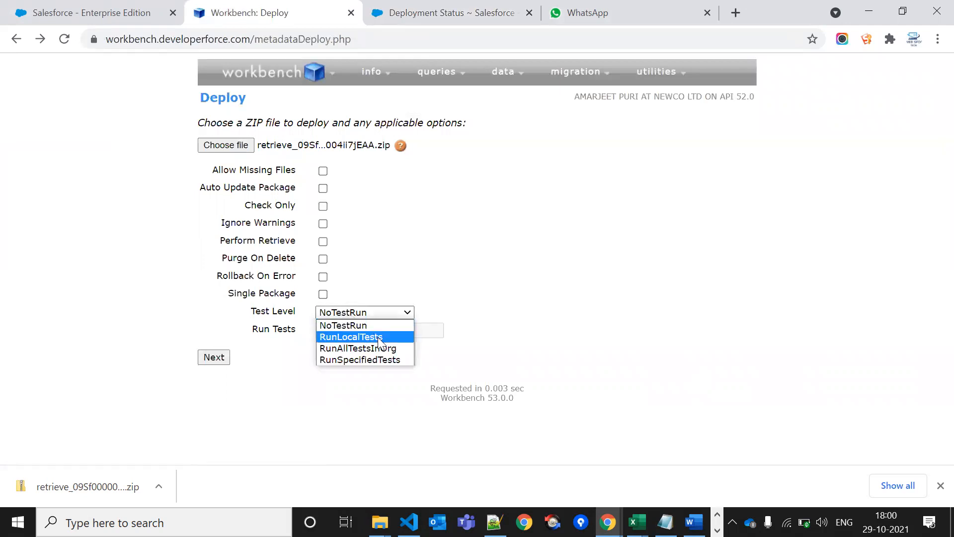
{"action": "left_click", "coordinate": [380, 338]}
{"action": "left_click", "coordinate": [371, 312]}
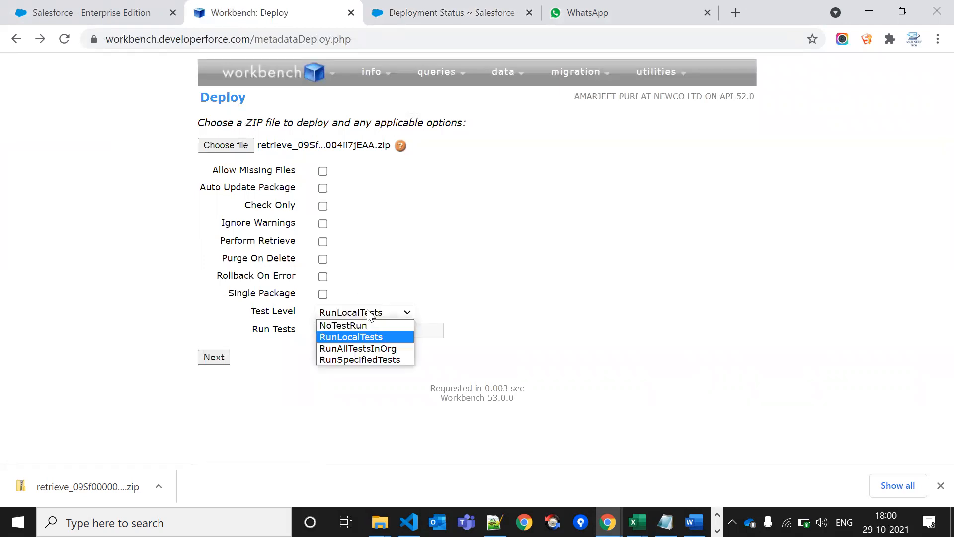
{"action": "left_click", "coordinate": [381, 360]}
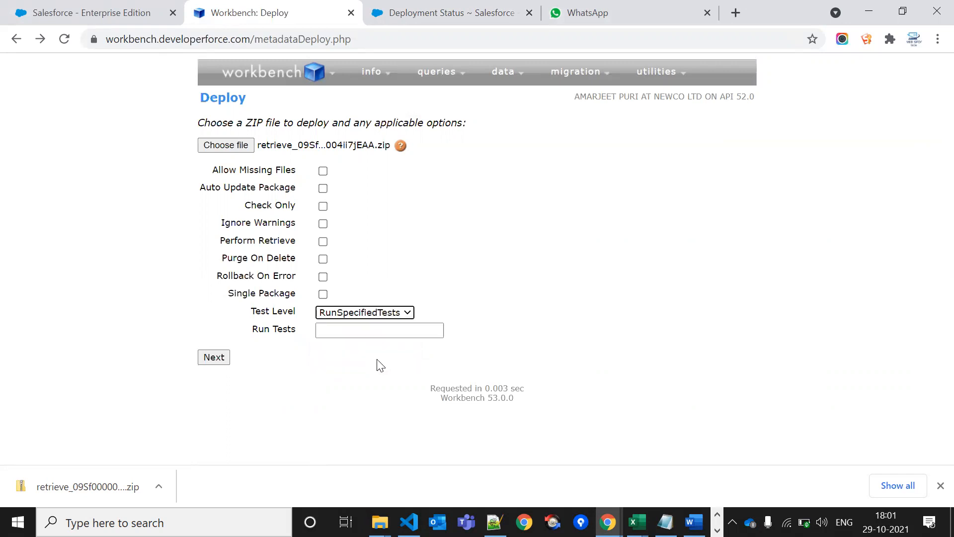
{"action": "left_click", "coordinate": [364, 332]}
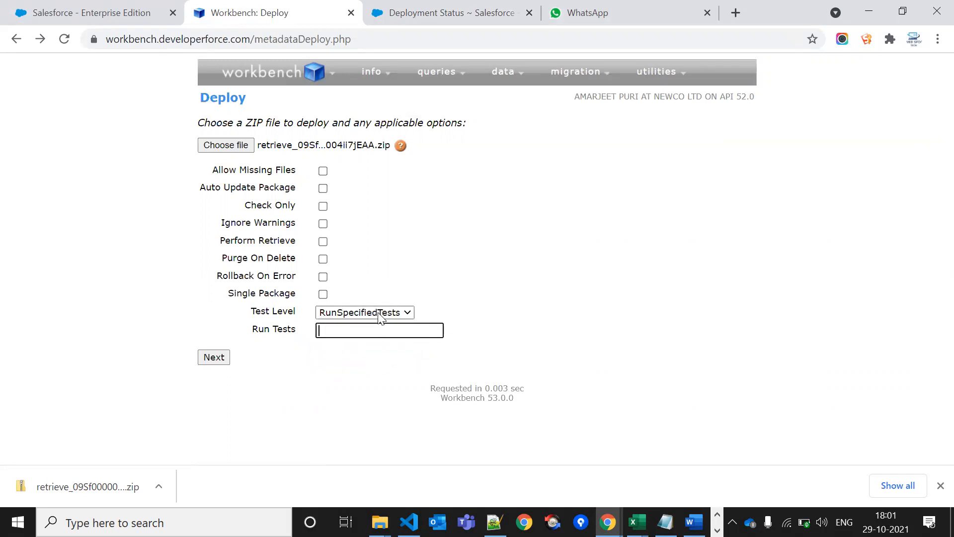
{"action": "left_click", "coordinate": [557, 287]}
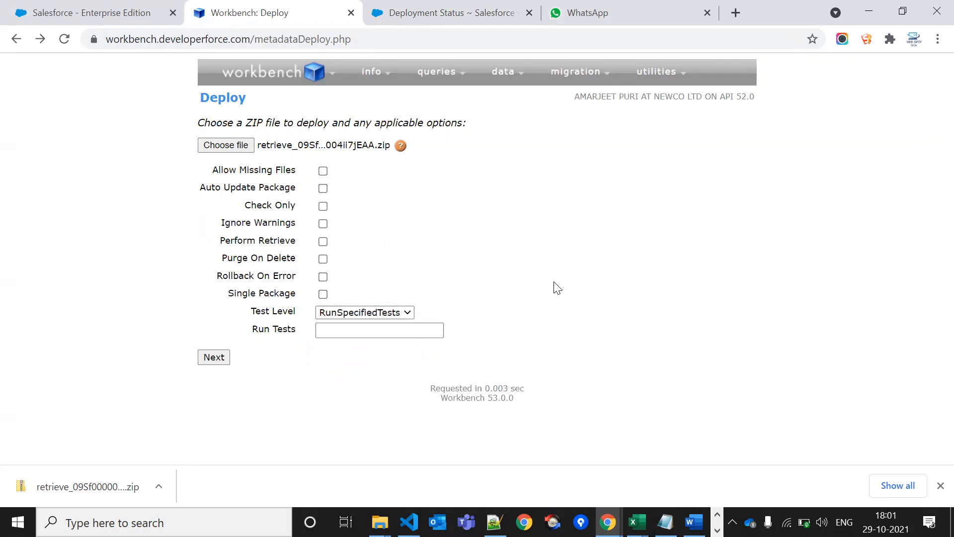
{"action": "left_click", "coordinate": [355, 312]}
{"action": "left_click", "coordinate": [359, 320]}
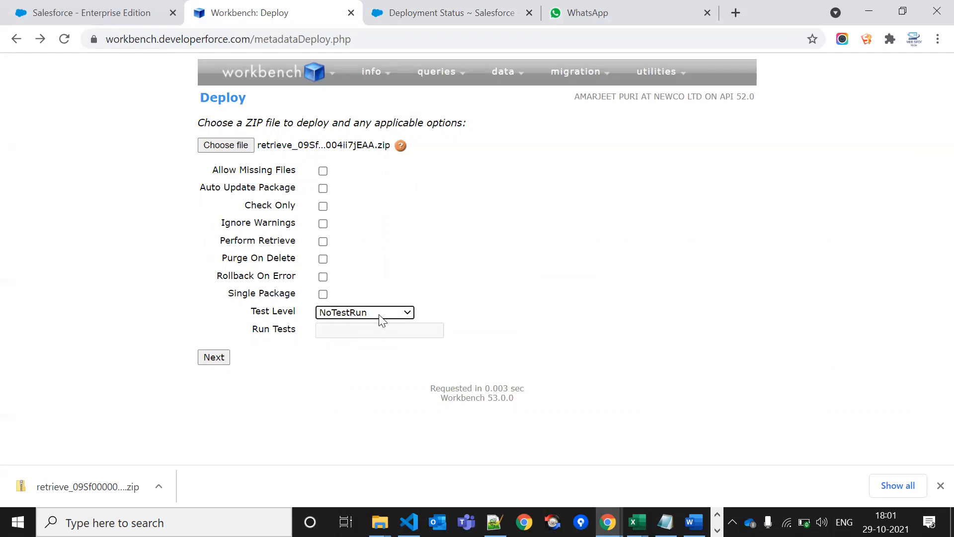
{"action": "left_click", "coordinate": [378, 315]}
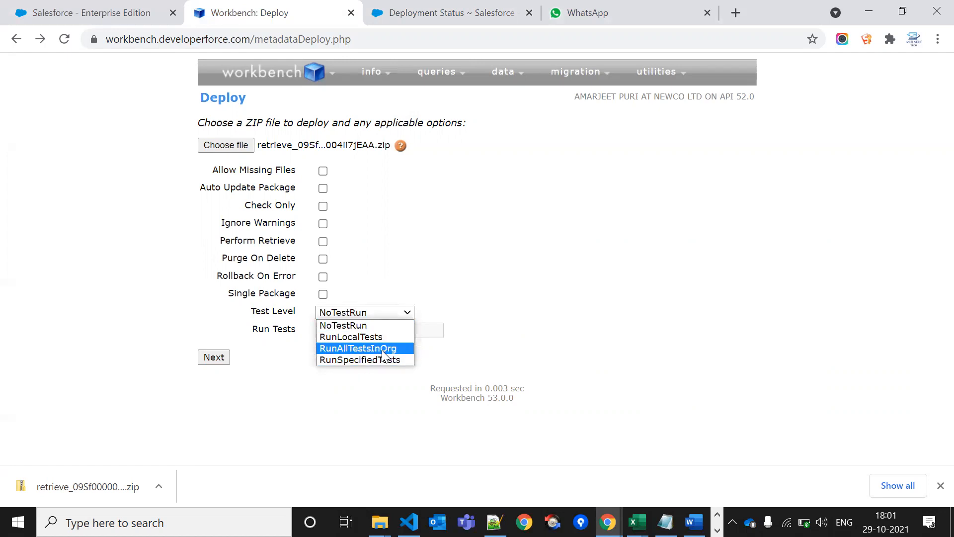
{"action": "left_click", "coordinate": [487, 283]}
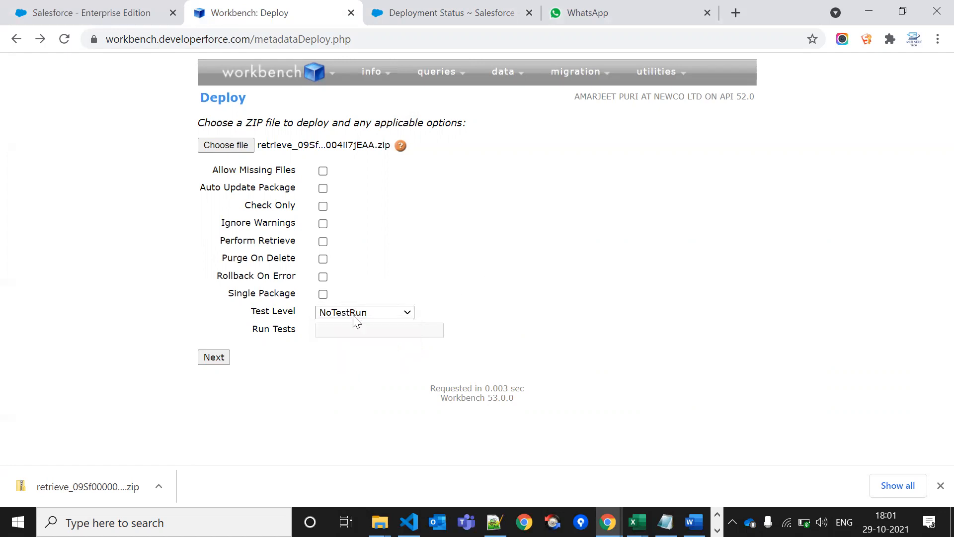
Confirm the options and run the real deployment with checkOnly false to the sandbox
{"action": "left_click", "coordinate": [219, 359]}
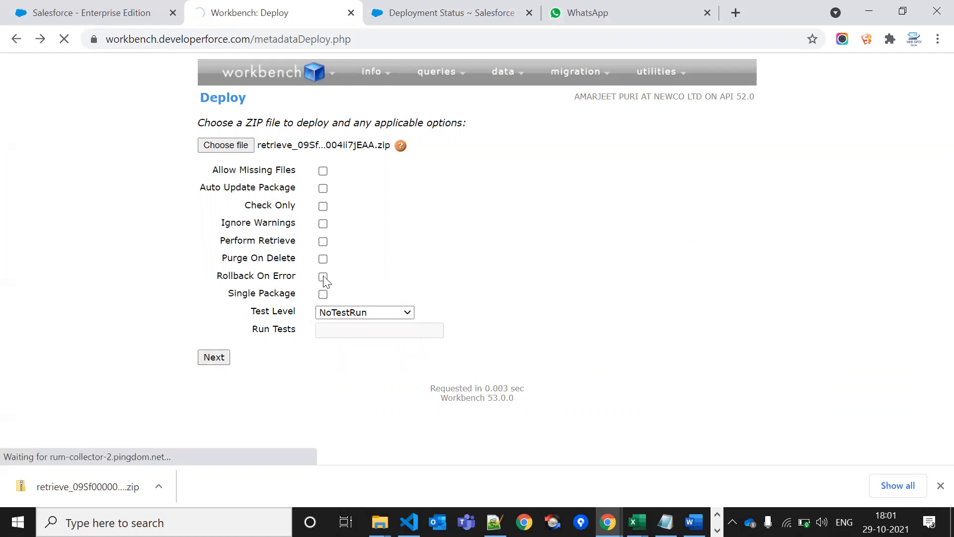
{"action": "scroll", "coordinate": [323, 354], "scroll_direction": "down", "scroll_amount": 1}
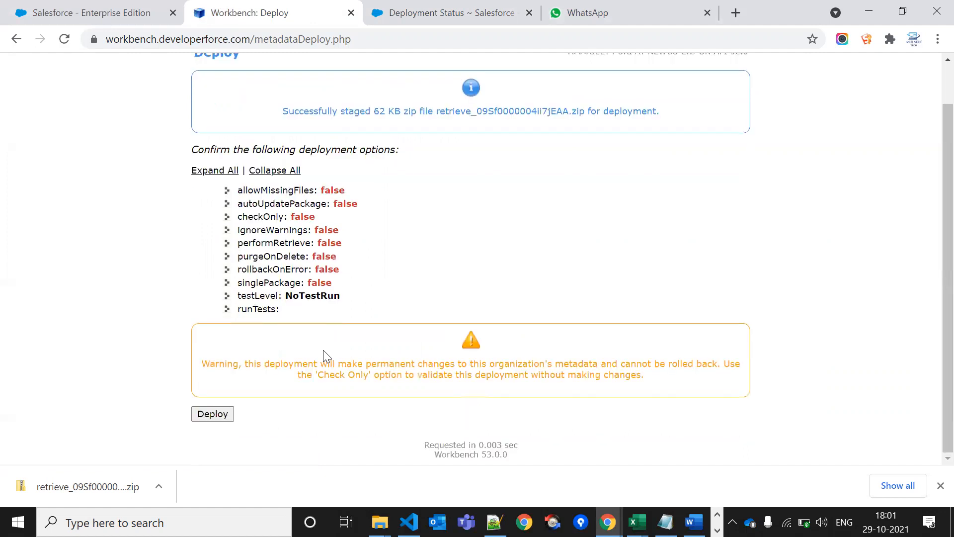
{"action": "left_click", "coordinate": [198, 415]}
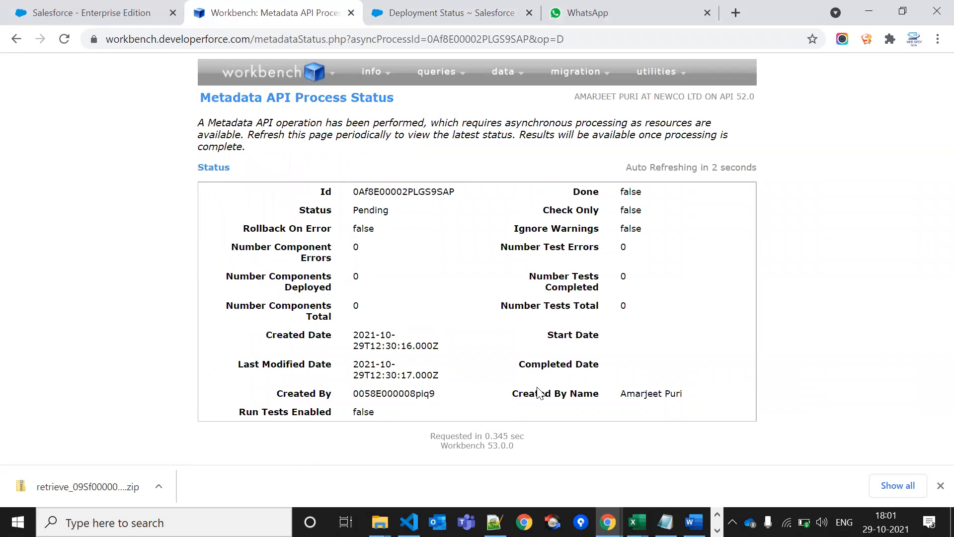
Refresh Salesforce's Deployment Status and verify 'Deployment Succeeded' with 38/38 components
{"action": "left_click", "coordinate": [477, 11]}
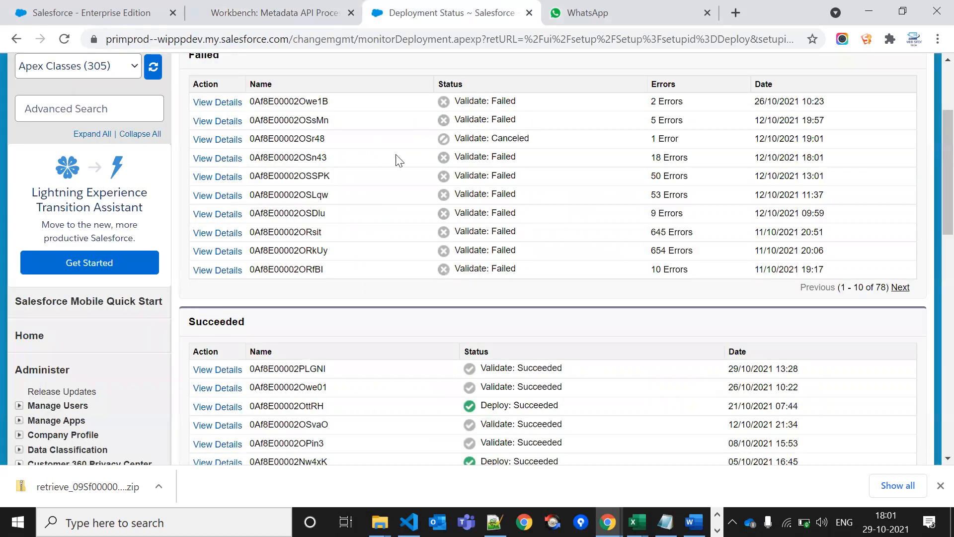
{"action": "key", "text": "F5"}
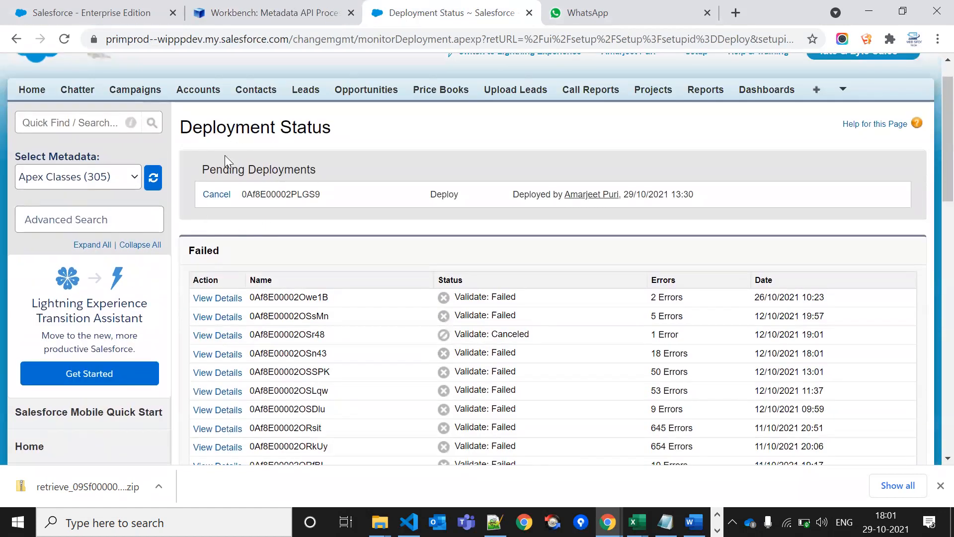
{"action": "left_click_drag", "start_coordinate": [210, 169], "coordinate": [318, 170]}
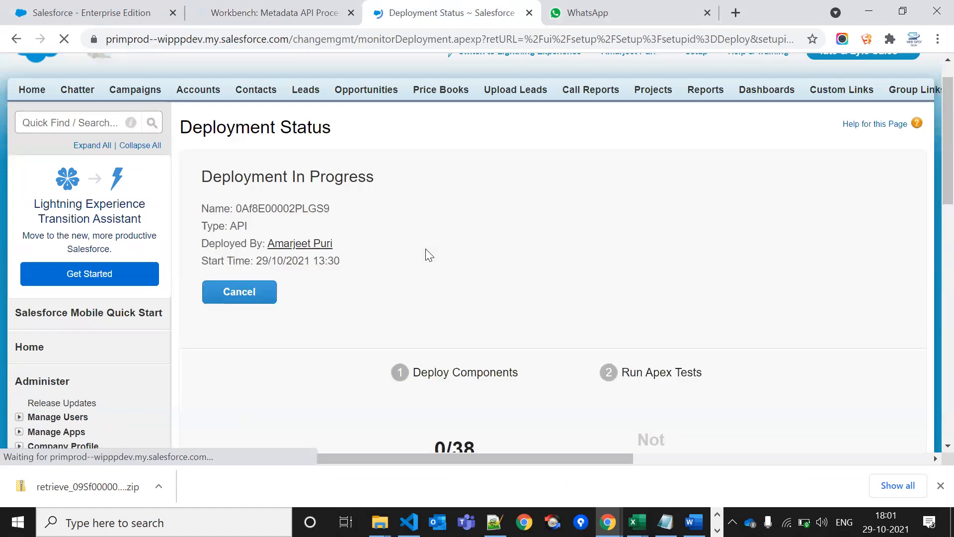
{"action": "scroll", "coordinate": [495, 301], "scroll_direction": "down", "scroll_amount": 4}
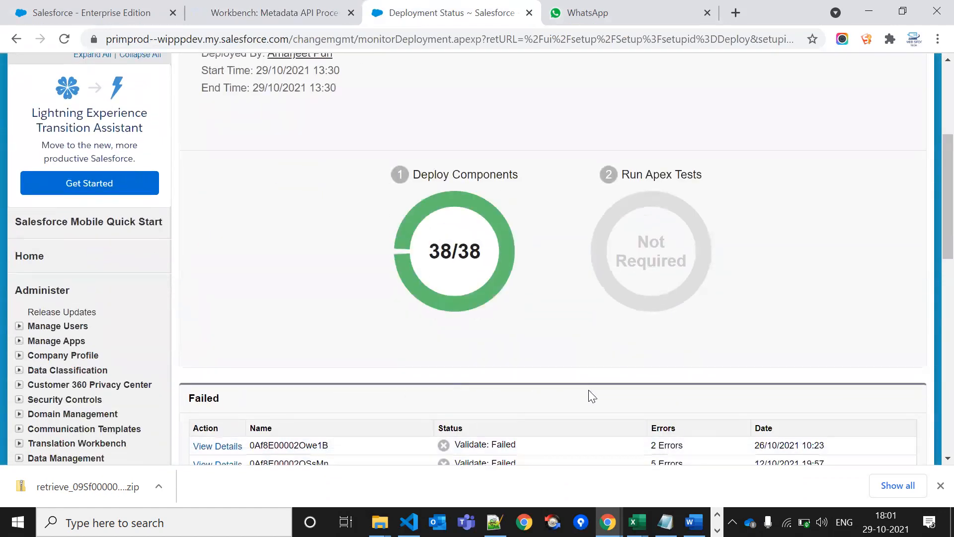
{"action": "scroll", "coordinate": [588, 390], "scroll_direction": "up", "scroll_amount": 5}
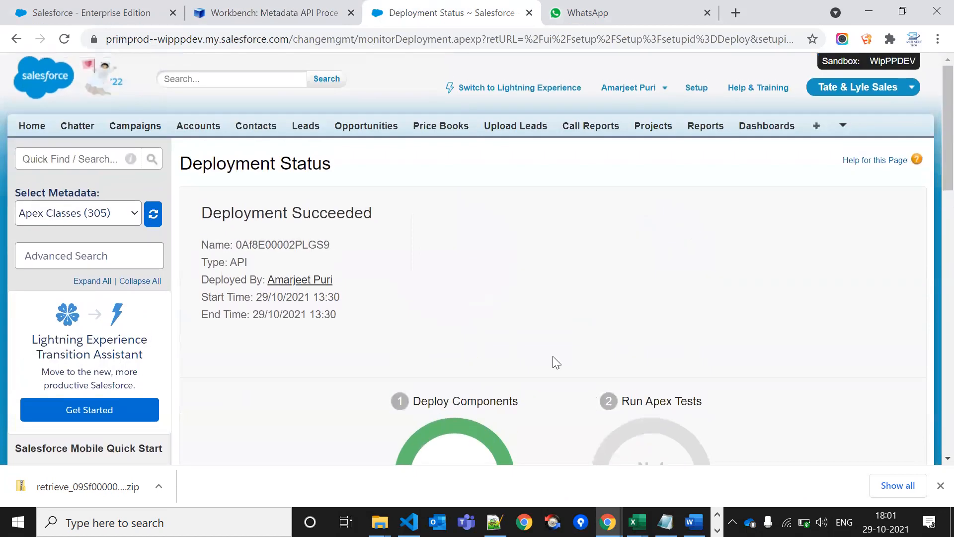
{"action": "triple_click", "coordinate": [343, 215]}
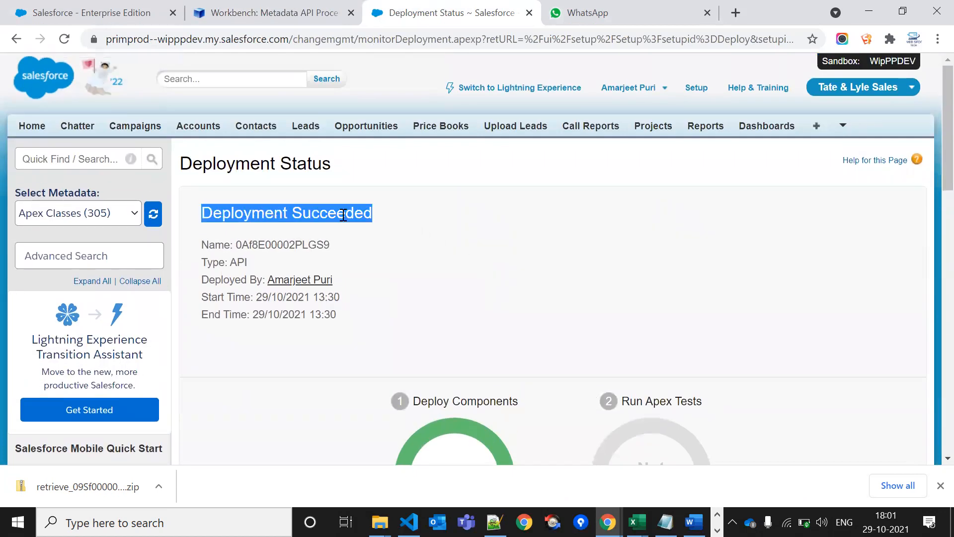
{"action": "left_click", "coordinate": [343, 214]}
{"action": "scroll", "coordinate": [429, 259], "scroll_direction": "down", "scroll_amount": 2}
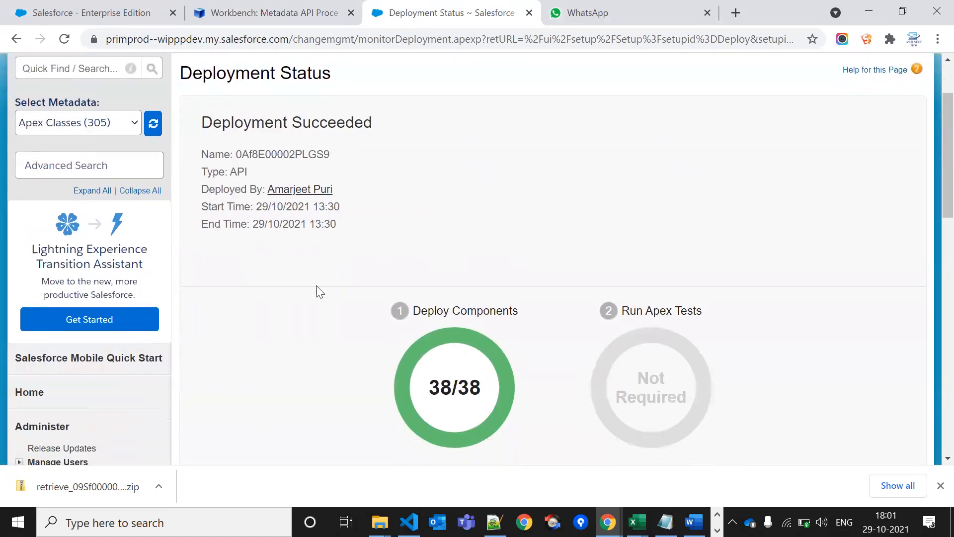
{"action": "scroll", "coordinate": [310, 319], "scroll_direction": "up", "scroll_amount": 2}
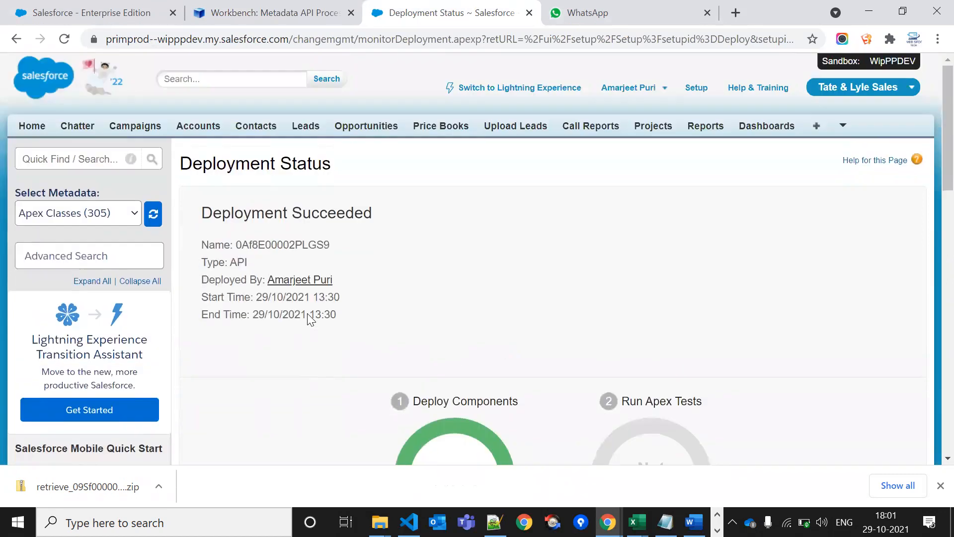
Reopen Deployment Status via Quick Find 'depl' and check the new Deploy entry tops the Succeeded list
{"action": "left_click", "coordinate": [16, 39]}
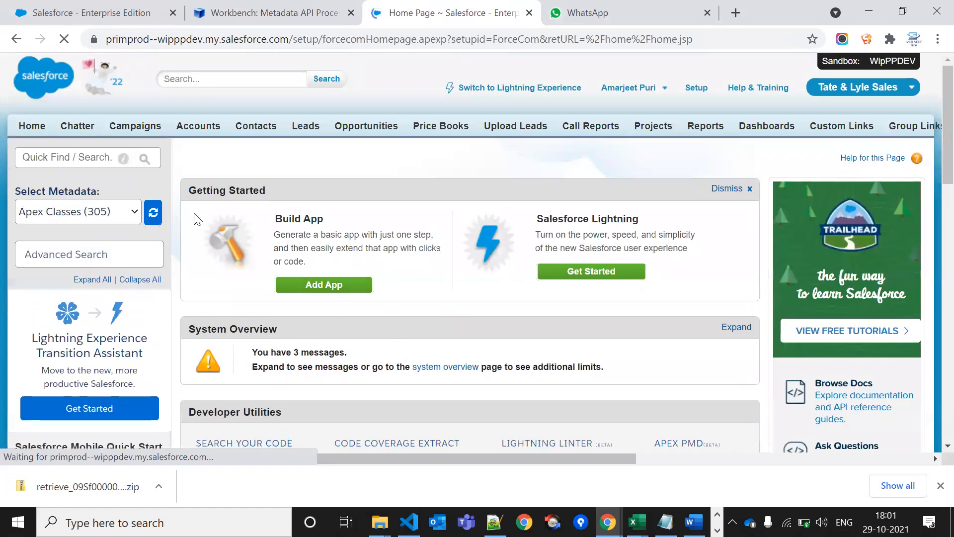
{"action": "left_click", "coordinate": [63, 153]}
{"action": "type", "text": "depl"}
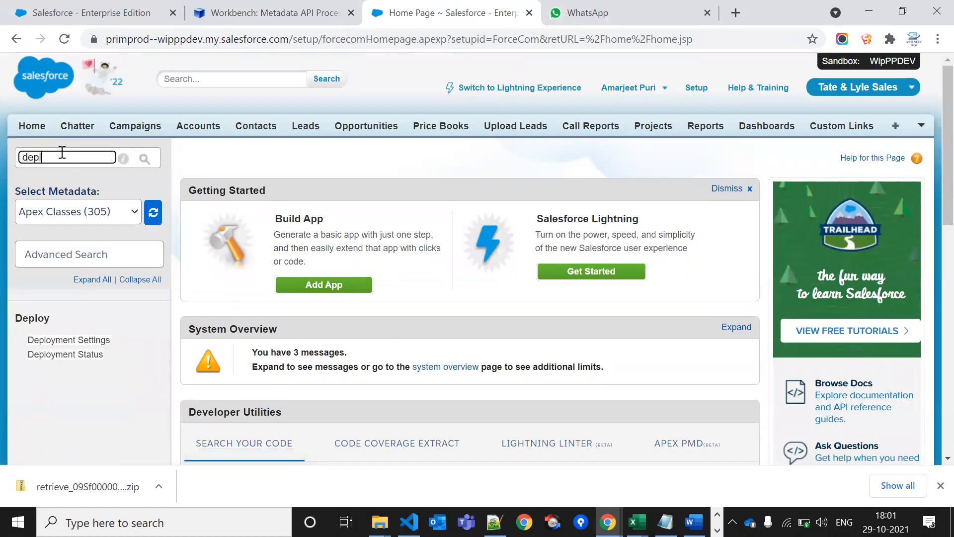
{"action": "left_click", "coordinate": [91, 357]}
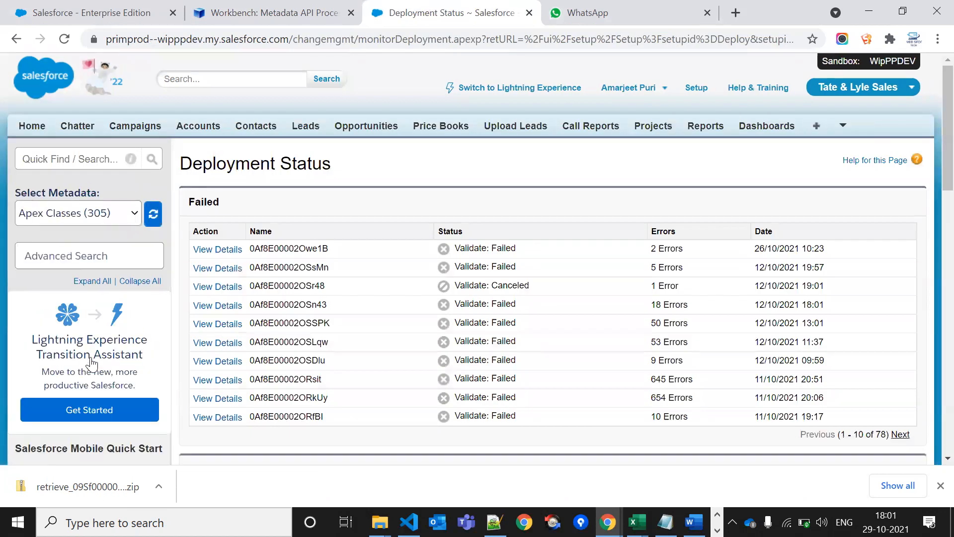
{"action": "scroll", "coordinate": [413, 302], "scroll_direction": "down", "scroll_amount": 4}
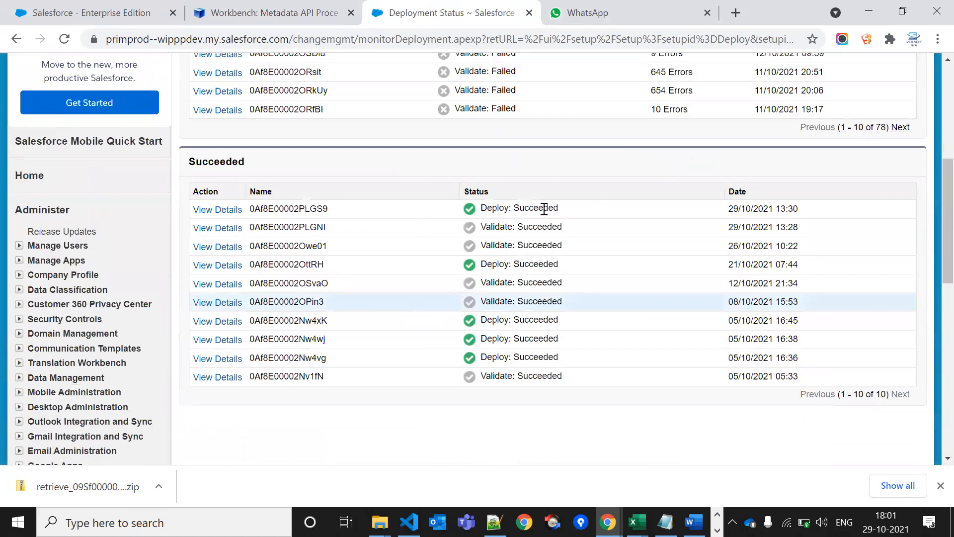
{"action": "double_click", "coordinate": [492, 225]}
{"action": "double_click", "coordinate": [496, 207]}
{"action": "left_click", "coordinate": [495, 207]}
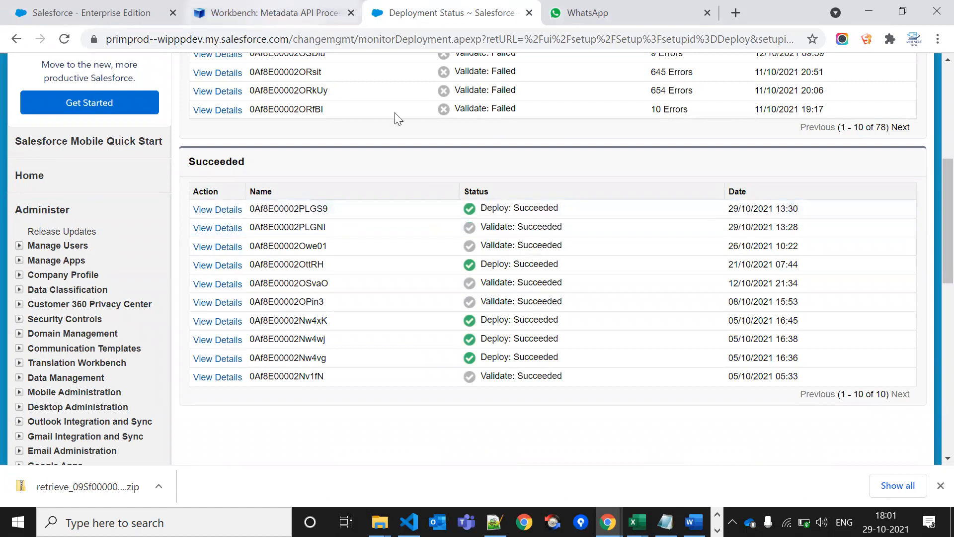
Copy the ProjectMember_Trigger_Handler_Test class name from package.xml in VS Code
{"action": "key", "text": "alt+Tab"}
{"action": "key", "text": "Tab"}
{"action": "key", "text": "Tab"}
{"action": "key", "text": "Tab"}
{"action": "key", "text": "Tab"}
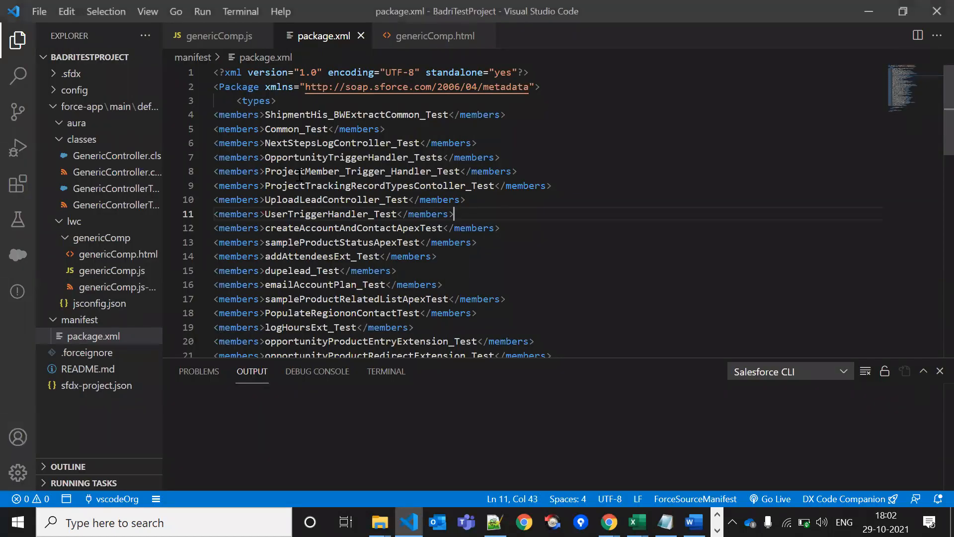
{"action": "double_click", "coordinate": [300, 172]}
{"action": "key", "text": "ctrl+c"}
{"action": "key", "text": "alt+Tab"}
{"action": "scroll", "coordinate": [335, 162], "scroll_direction": "up", "scroll_amount": 6}
Search for ProjectMember_Trigger_Handler_Test by its pasted name and open the class
{"action": "left_click", "coordinate": [96, 245]}
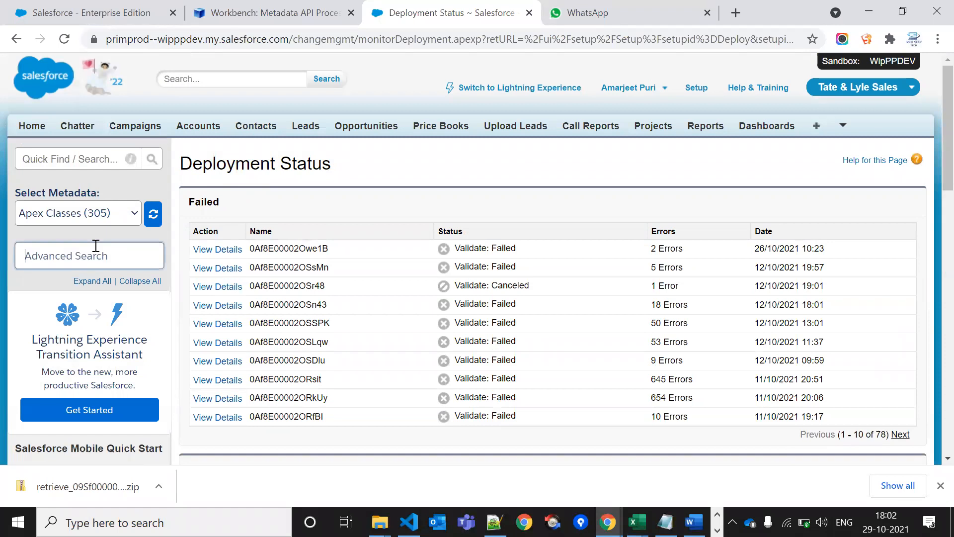
{"action": "key", "text": "ctrl+v"}
{"action": "left_click", "coordinate": [143, 280]}
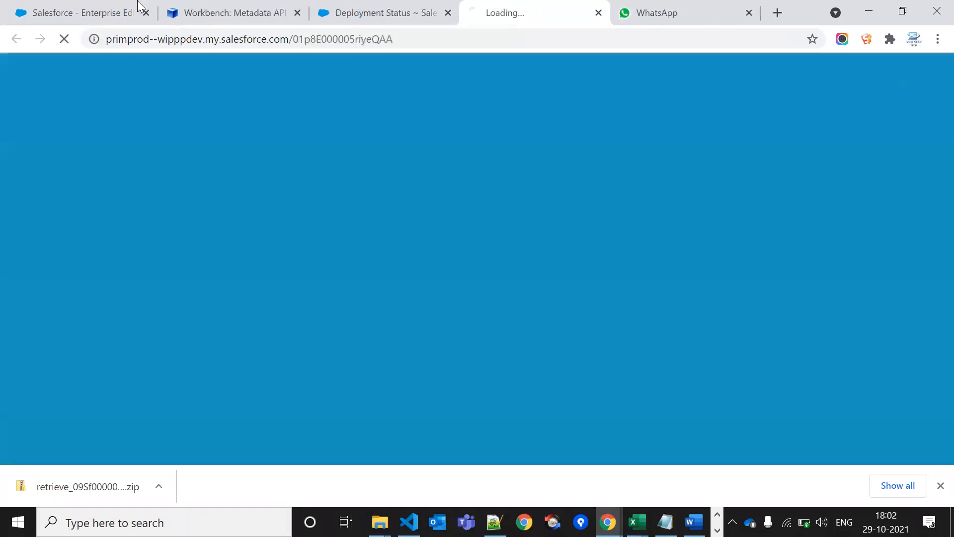
{"action": "left_click", "coordinate": [119, 10]}
{"action": "left_click", "coordinate": [503, 11]}
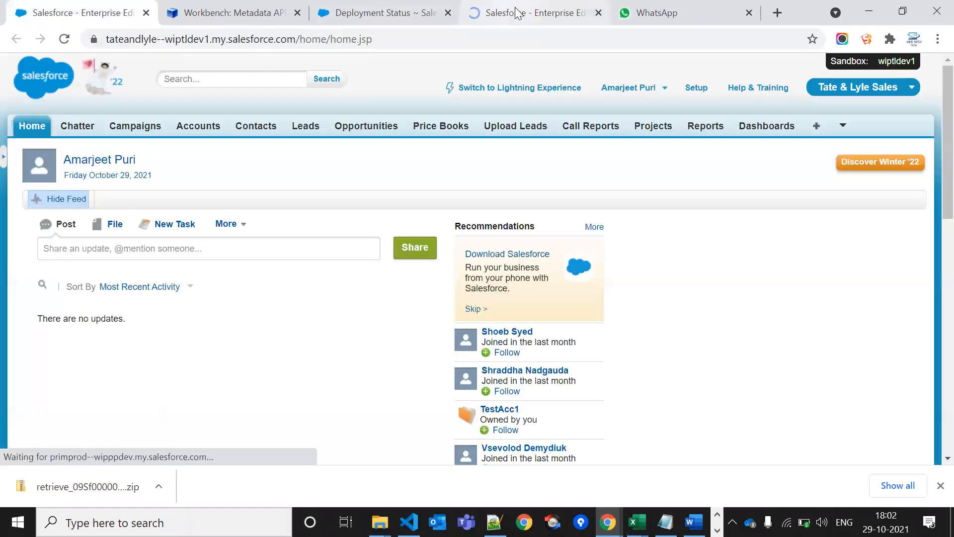
Open wiptldev1 Setup and launch a fresh WipPPDEV sandbox login from the saved Force.com logins
{"action": "left_click", "coordinate": [92, 11]}
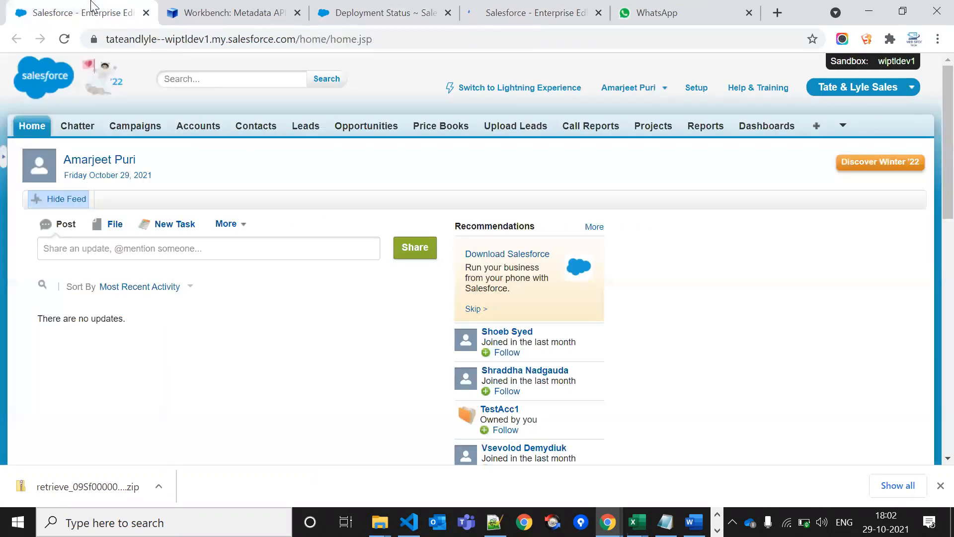
{"action": "left_click", "coordinate": [702, 87]}
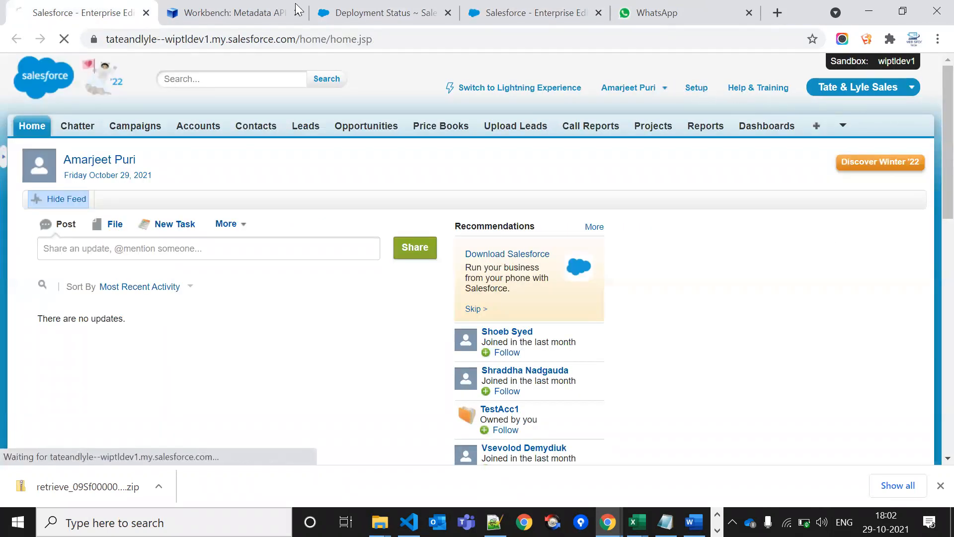
{"action": "left_click_drag", "start_coordinate": [183, 7], "coordinate": [94, 8]}
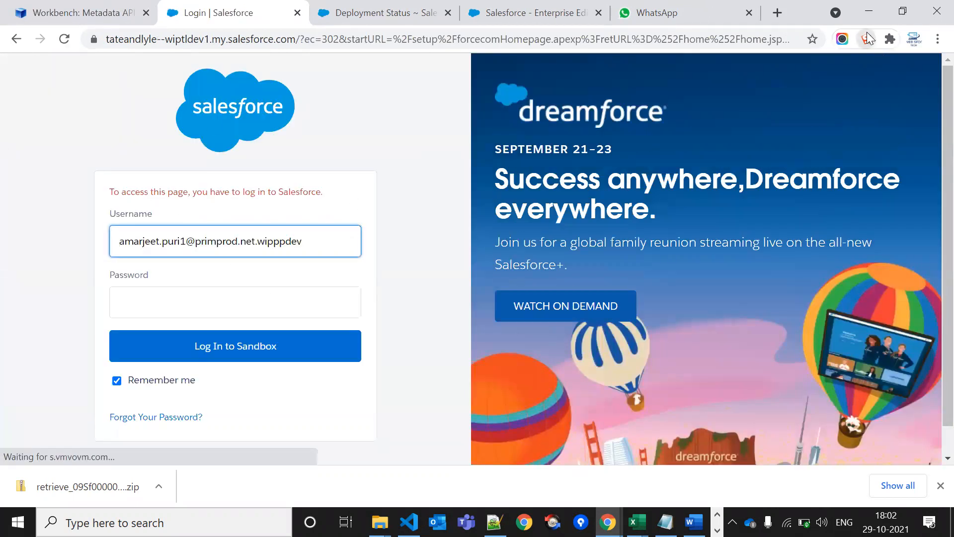
{"action": "left_click", "coordinate": [867, 34]}
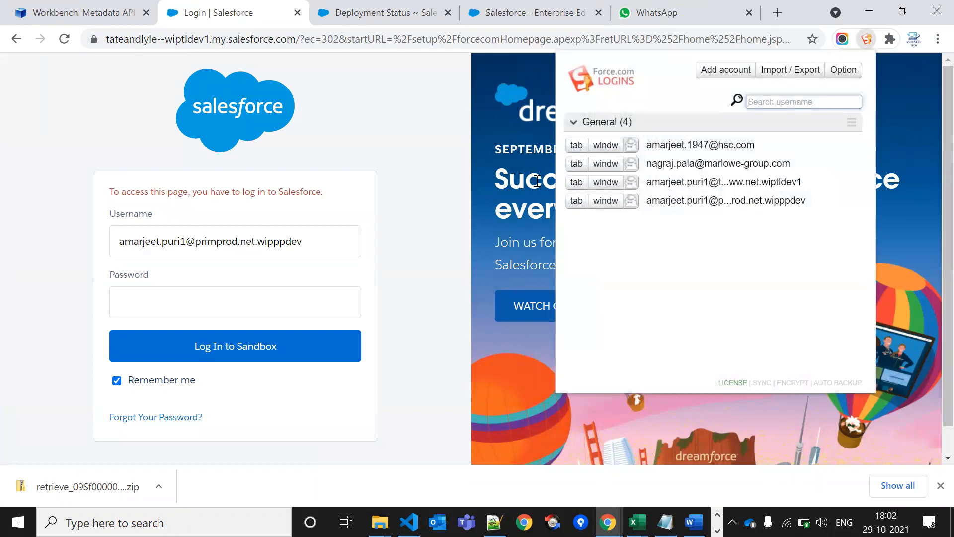
{"action": "left_click", "coordinate": [576, 200]}
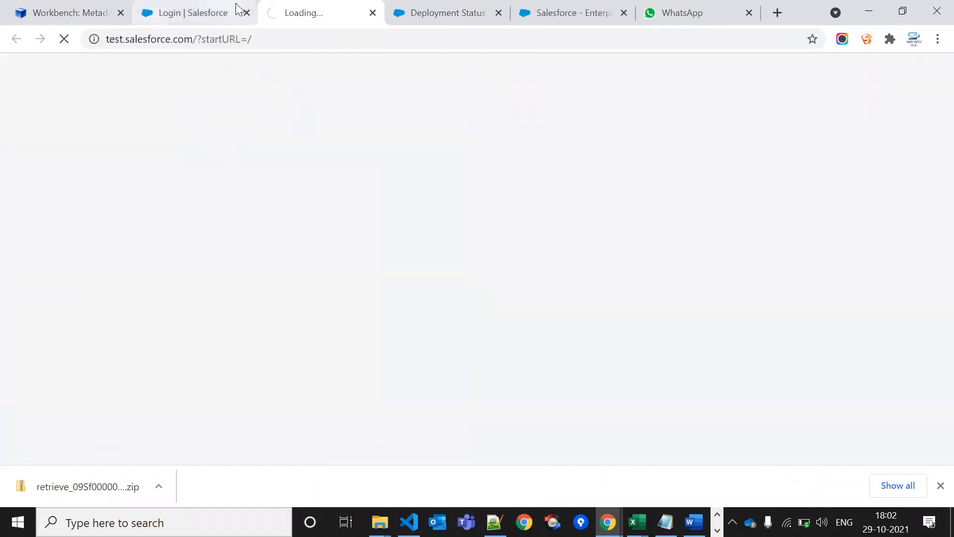
{"action": "left_click", "coordinate": [247, 13]}
View the WipPPDEV ProjectMember_Trigger_Handler_Test class and its last-modified date, 29/10/2021 13:30
{"action": "left_click", "coordinate": [311, 10]}
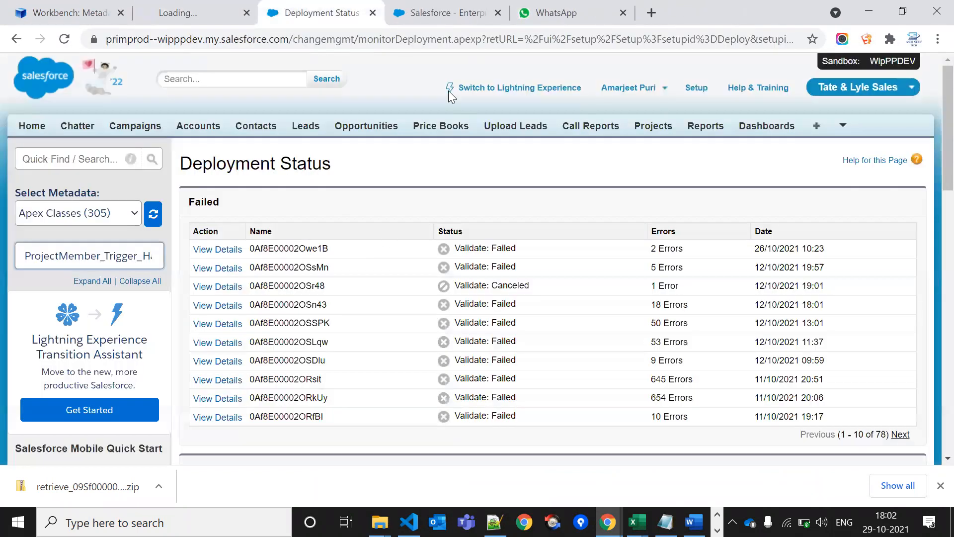
{"action": "left_click", "coordinate": [482, 7]}
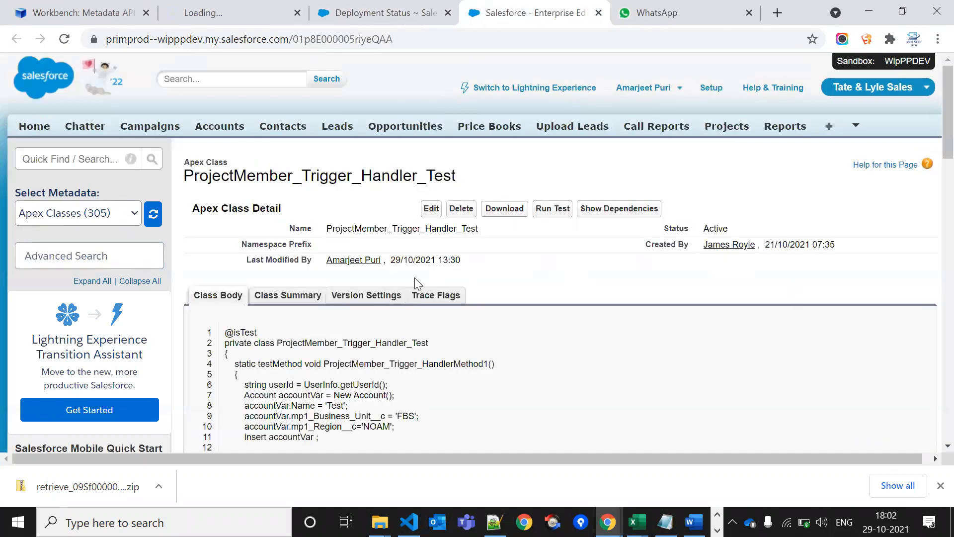
{"action": "left_click_drag", "start_coordinate": [263, 259], "coordinate": [437, 256]}
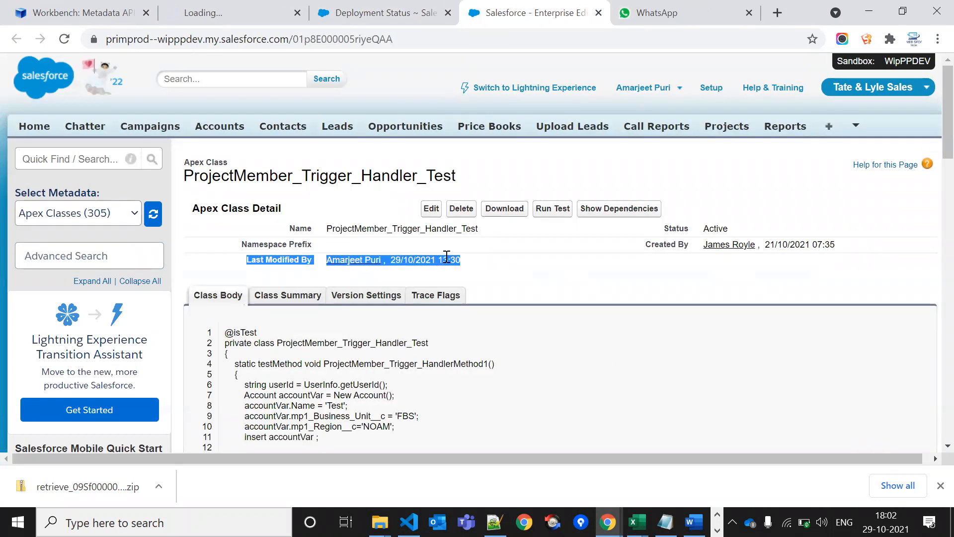
{"action": "left_click", "coordinate": [447, 257]}
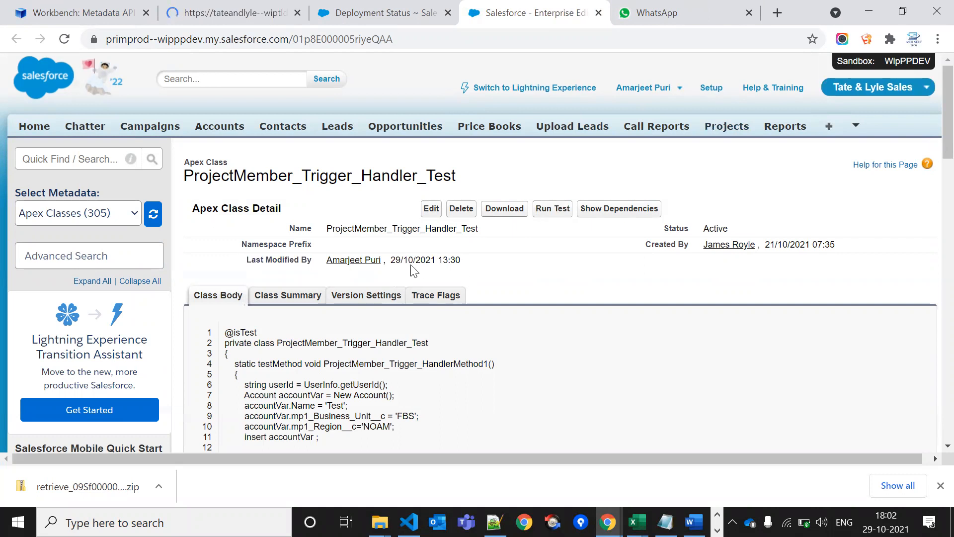
{"action": "left_click_drag", "start_coordinate": [393, 259], "coordinate": [471, 260]}
{"action": "left_click", "coordinate": [469, 260]}
{"action": "scroll", "coordinate": [467, 262], "scroll_direction": "down", "scroll_amount": 5}
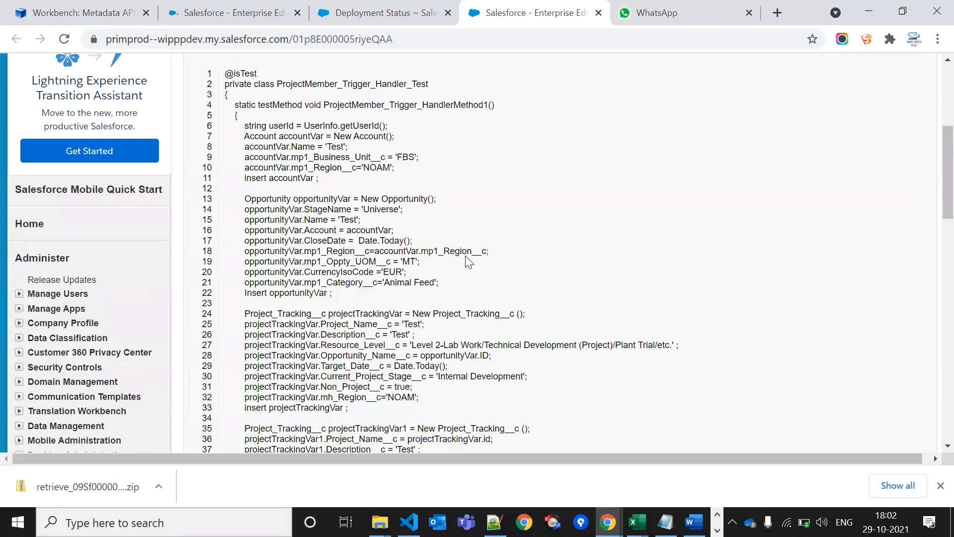
{"action": "scroll", "coordinate": [467, 262], "scroll_direction": "down", "scroll_amount": 11}
{"action": "scroll", "coordinate": [229, 362], "scroll_direction": "up", "scroll_amount": 4}
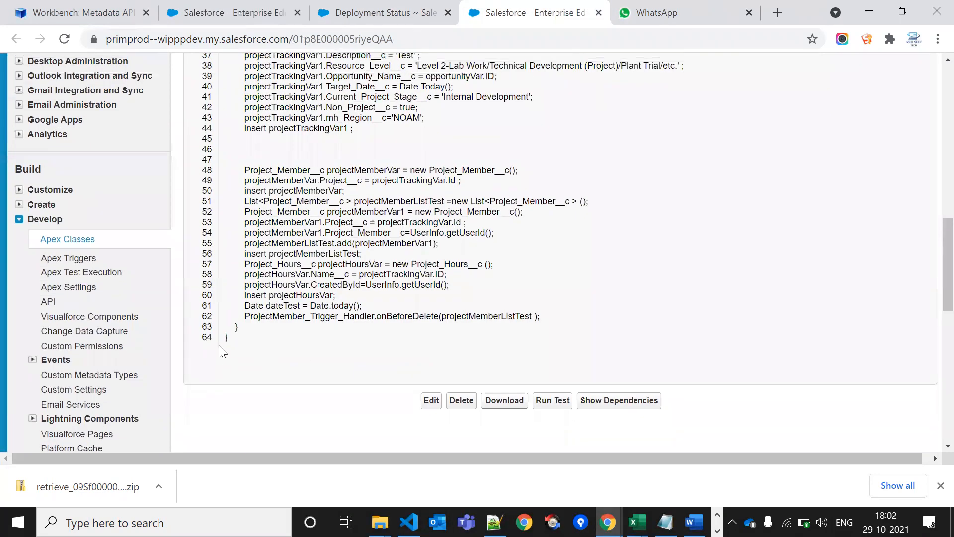
{"action": "scroll", "coordinate": [449, 264], "scroll_direction": "up", "scroll_amount": 10}
Find and open the ProjectMember_Trigger_Handler_Test class in wiptldev1 Setup's search
{"action": "left_click", "coordinate": [362, 12]}
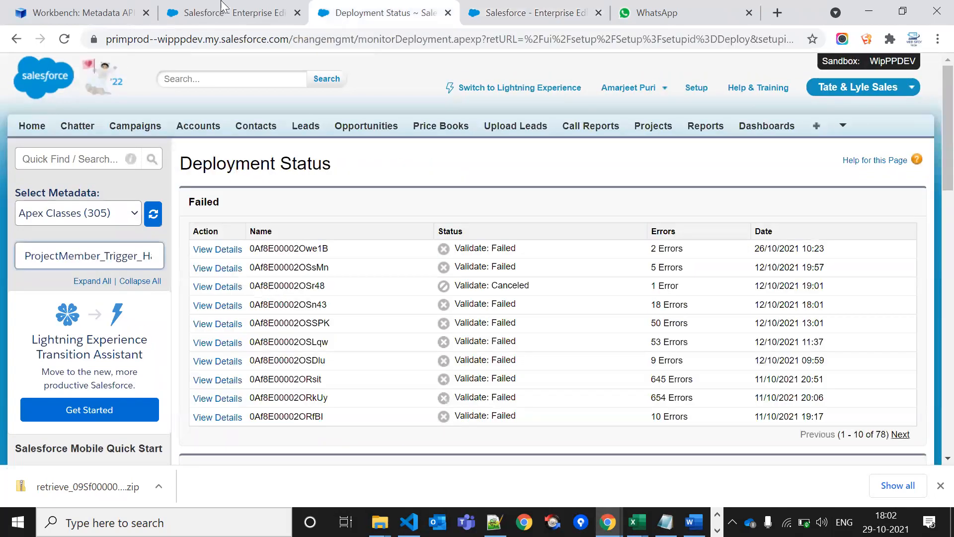
{"action": "left_click", "coordinate": [213, 6]}
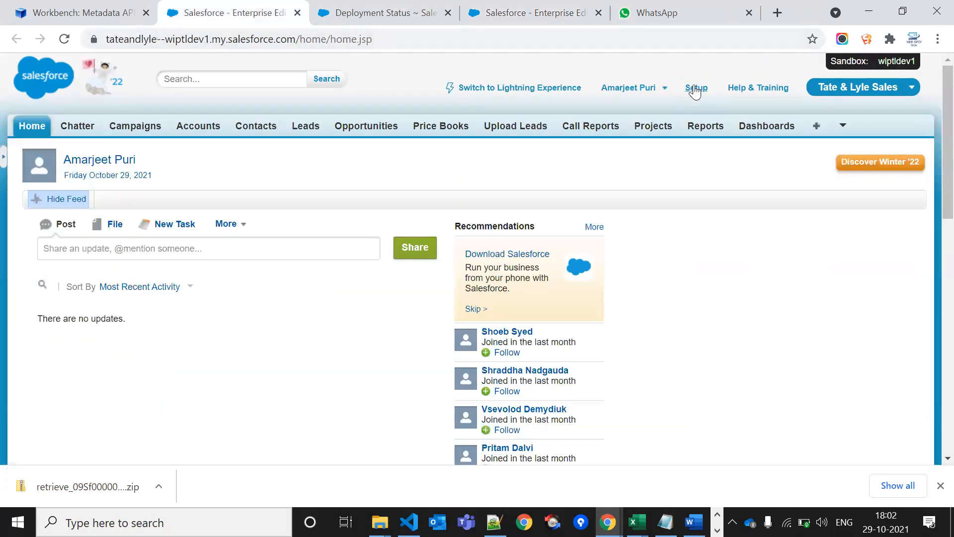
{"action": "left_click", "coordinate": [695, 89]}
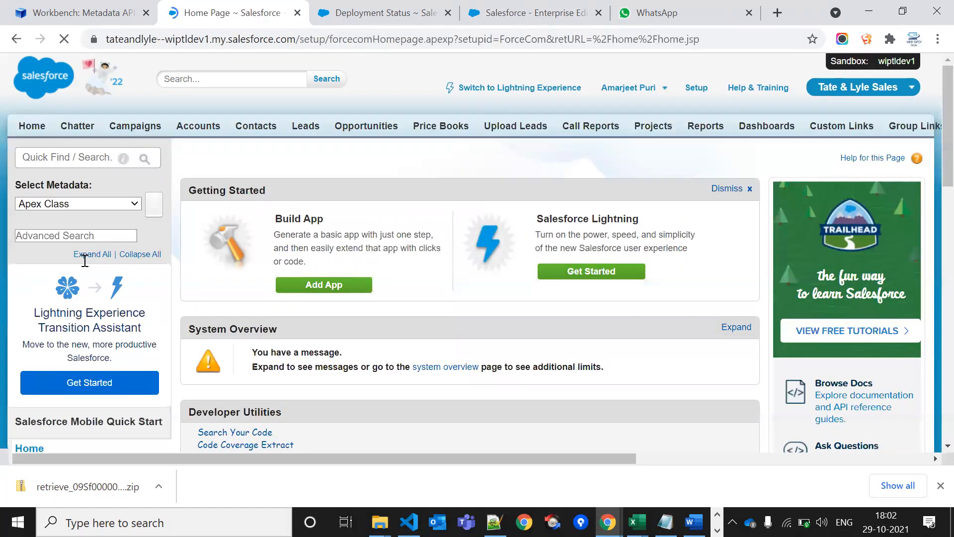
{"action": "left_click", "coordinate": [88, 252]}
{"action": "key", "text": "ctrl+v"}
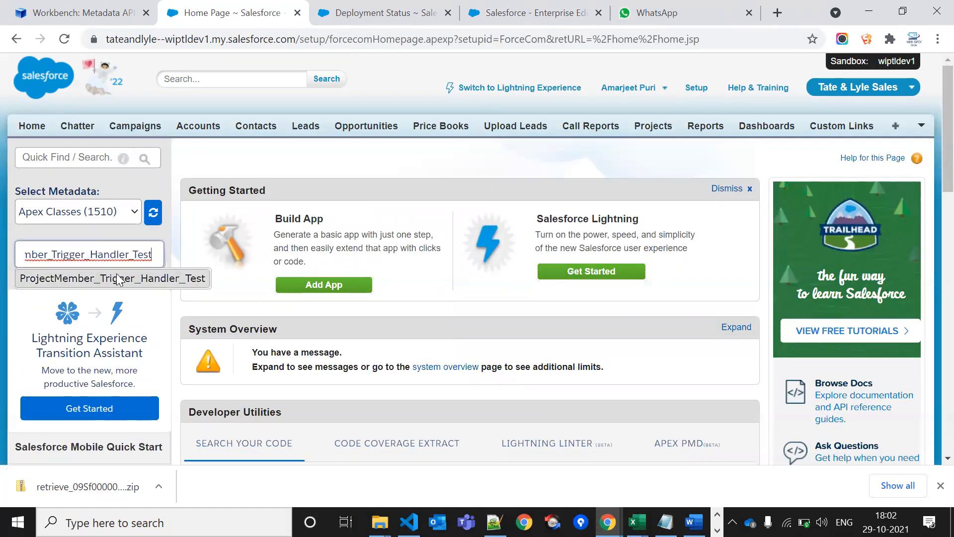
{"action": "left_click", "coordinate": [119, 278]}
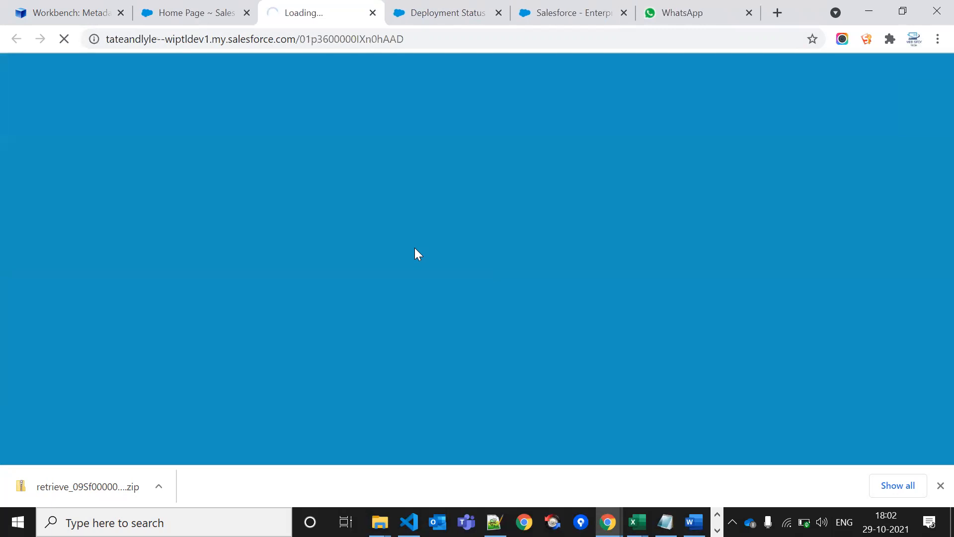
{"action": "scroll", "coordinate": [497, 318], "scroll_direction": "down", "scroll_amount": 20}
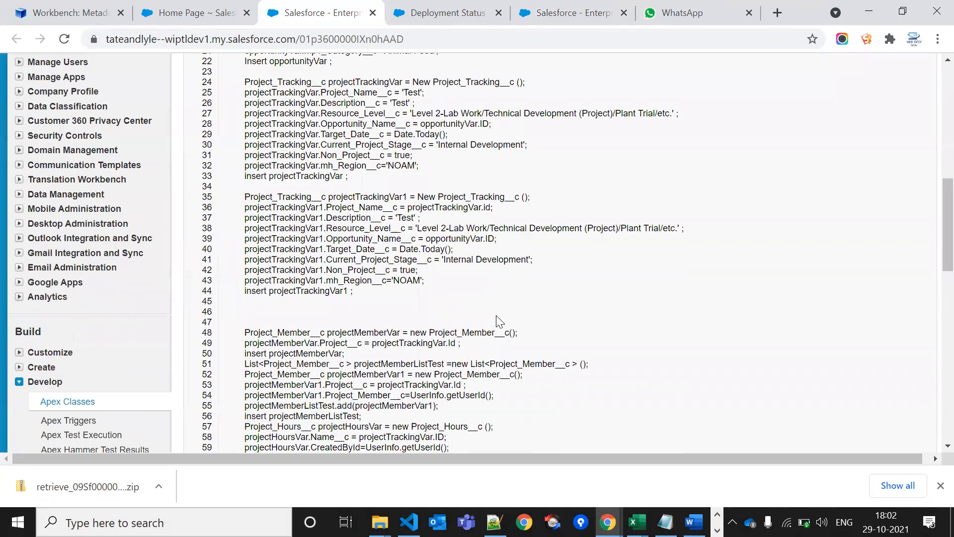
{"action": "scroll", "coordinate": [499, 322], "scroll_direction": "up", "scroll_amount": 4}
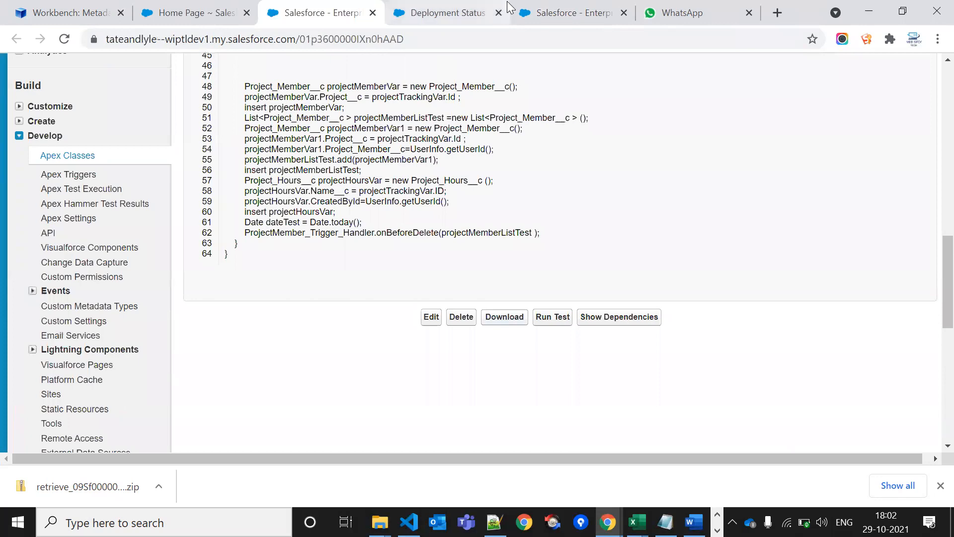
Place the WipPPDEV class tab beside the wiptldev1 copy and compare the two versions
{"action": "left_click", "coordinate": [469, 7]}
{"action": "left_click", "coordinate": [539, 7]}
{"action": "left_click_drag", "start_coordinate": [539, 7], "coordinate": [427, 7]}
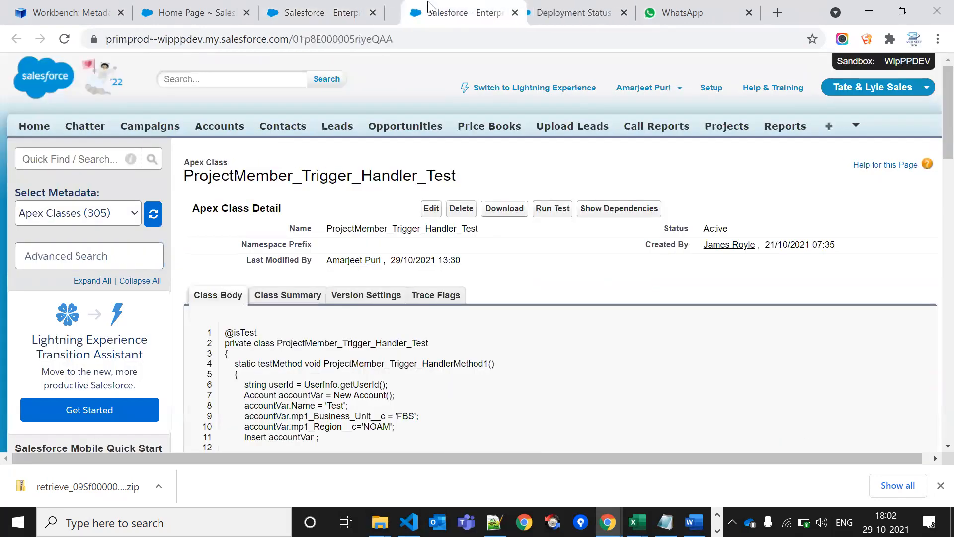
{"action": "scroll", "coordinate": [348, 341], "scroll_direction": "down", "scroll_amount": 20}
{"action": "scroll", "coordinate": [350, 347], "scroll_direction": "up", "scroll_amount": 4}
{"action": "scroll", "coordinate": [350, 350], "scroll_direction": "up", "scroll_amount": 15}
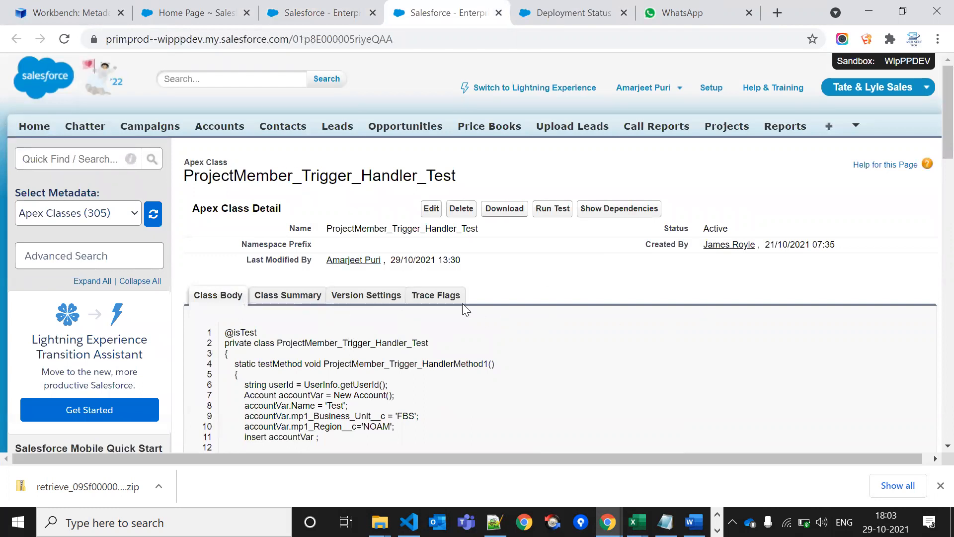
{"action": "mouse_move", "coordinate": [336, 17]}
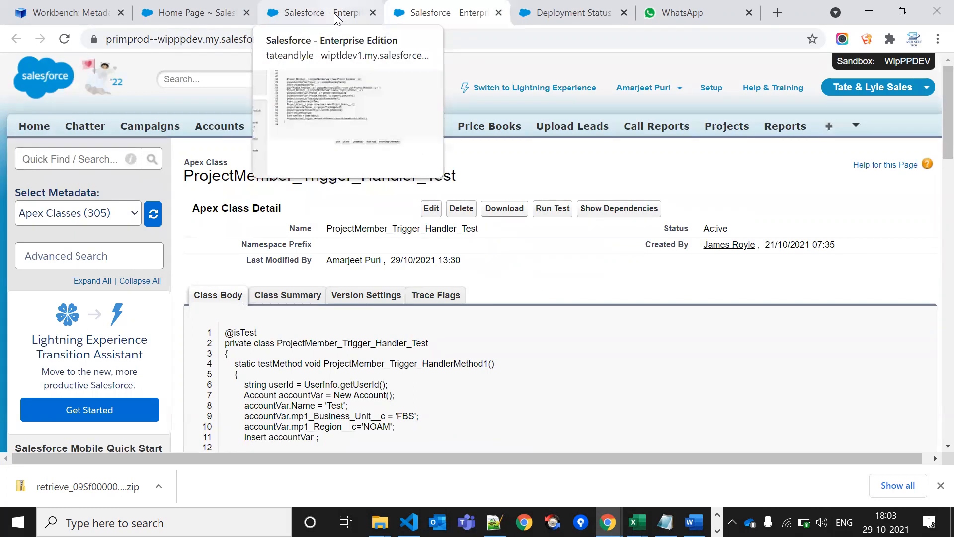
{"action": "left_click", "coordinate": [73, 158]}
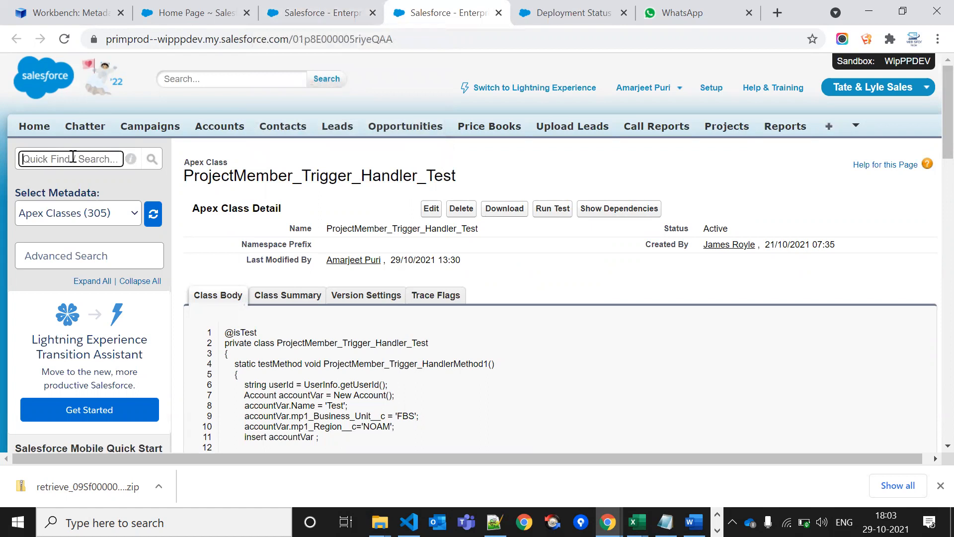
From Apex Test Execution, found via Quick Find 'test', select all 121 test classes and run them
{"action": "type", "text": "test"}
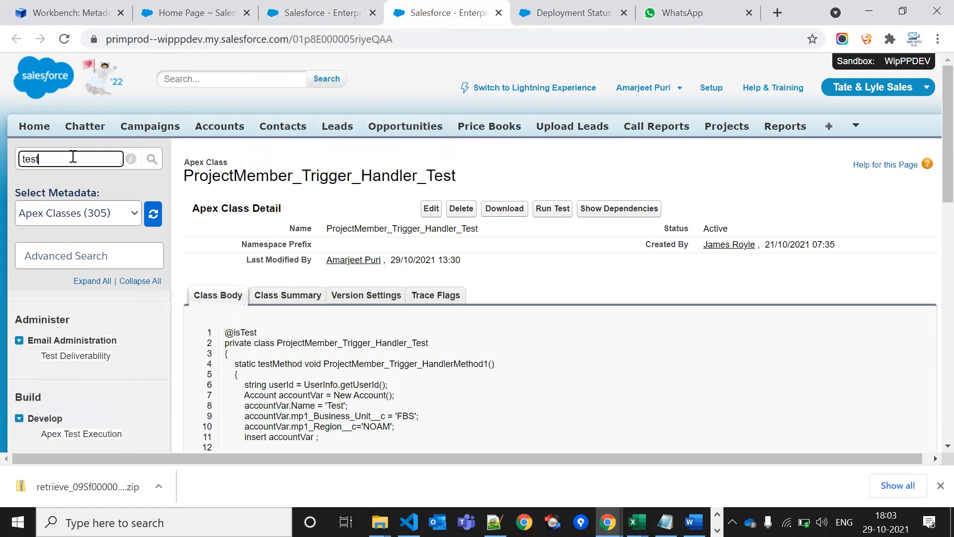
{"action": "left_click", "coordinate": [99, 438], "text": "ctrl"}
{"action": "left_click", "coordinate": [480, 16]}
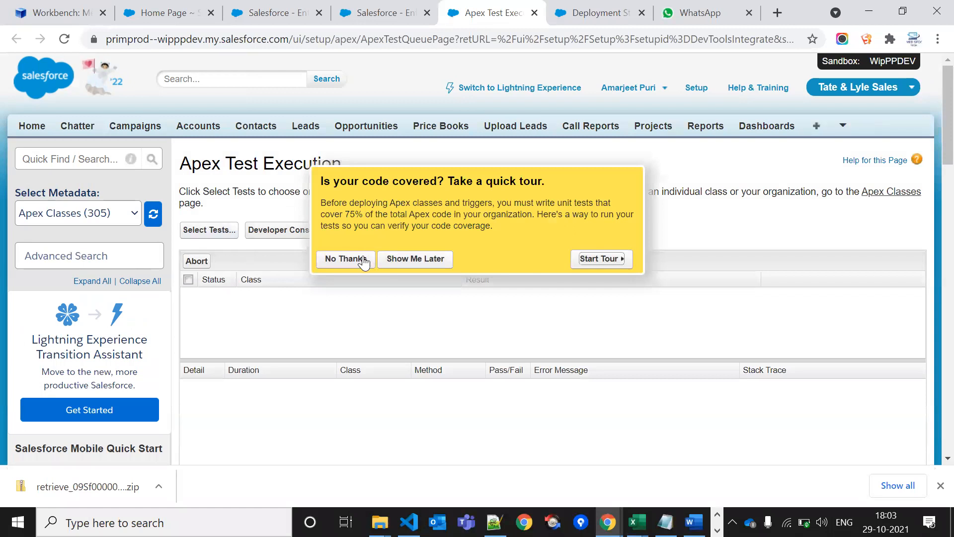
{"action": "left_click", "coordinate": [364, 259]}
{"action": "left_click", "coordinate": [187, 230]}
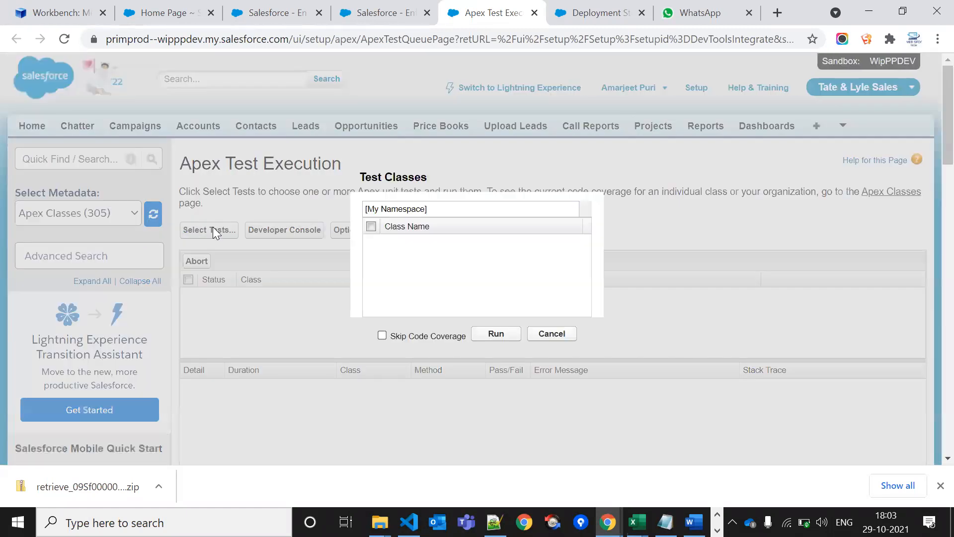
{"action": "left_click", "coordinate": [372, 227]}
{"action": "left_click", "coordinate": [497, 333]}
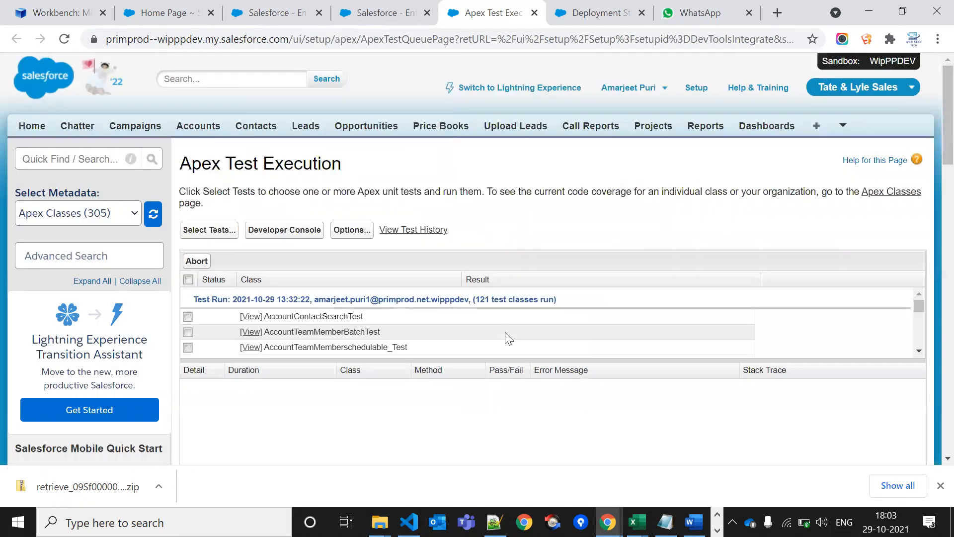
{"action": "scroll", "coordinate": [523, 345], "scroll_direction": "down", "scroll_amount": 10}
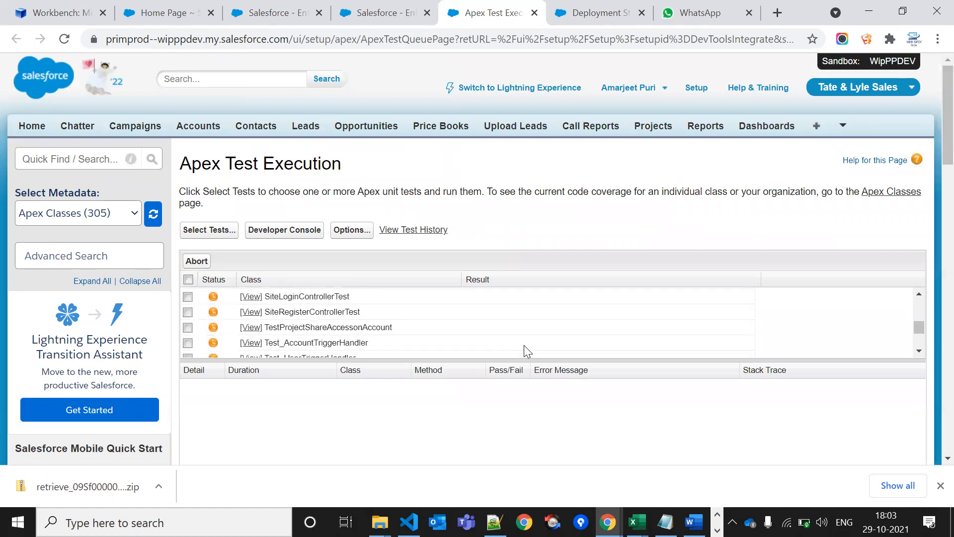
{"action": "scroll", "coordinate": [524, 345], "scroll_direction": "up", "scroll_amount": 12}
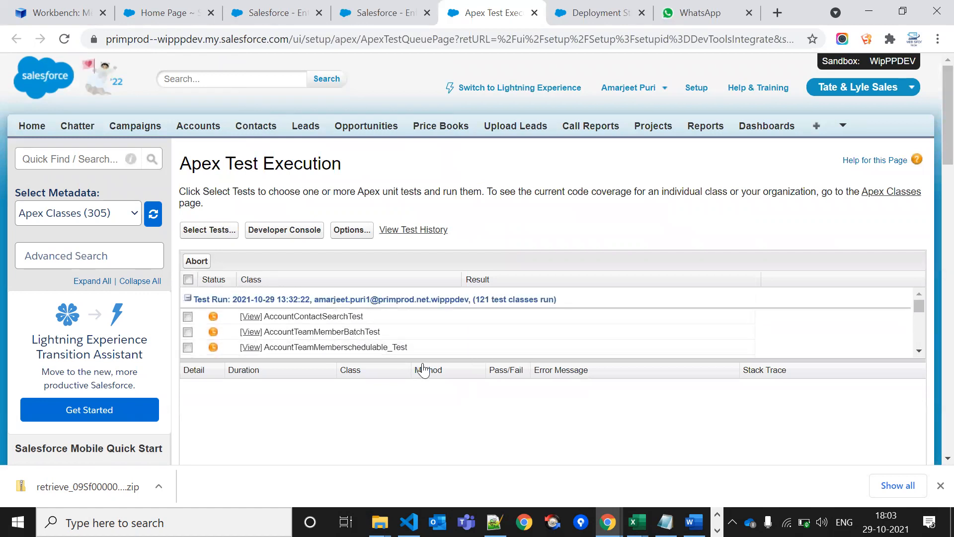
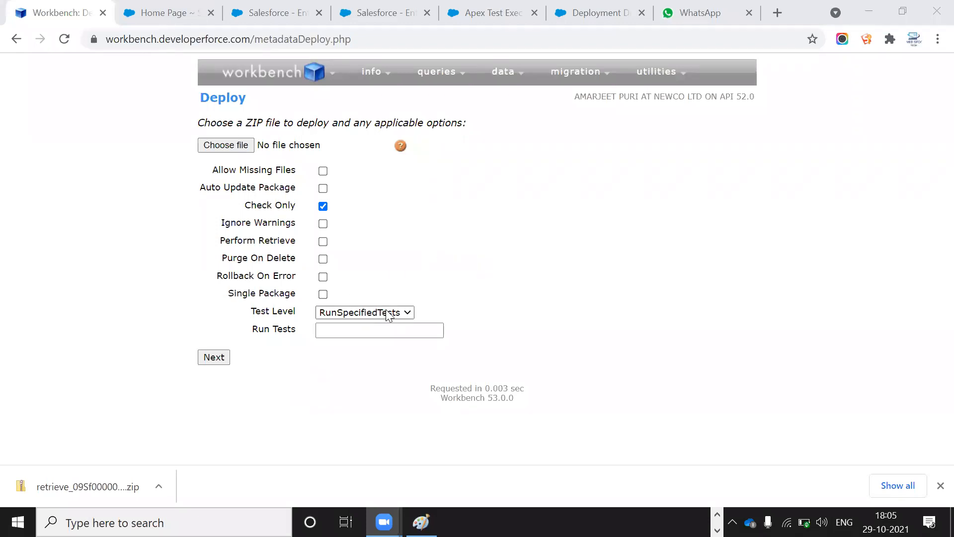
Switch to the Book2 workbook and select cell B2 beside the test class names in column A
{"action": "key", "text": "alt+Tab"}
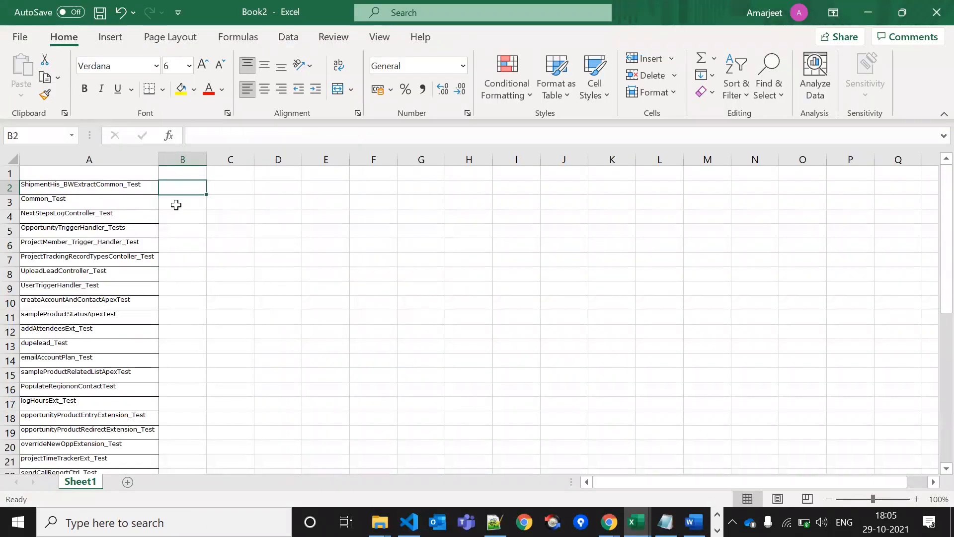
{"action": "left_click", "coordinate": [177, 204]}
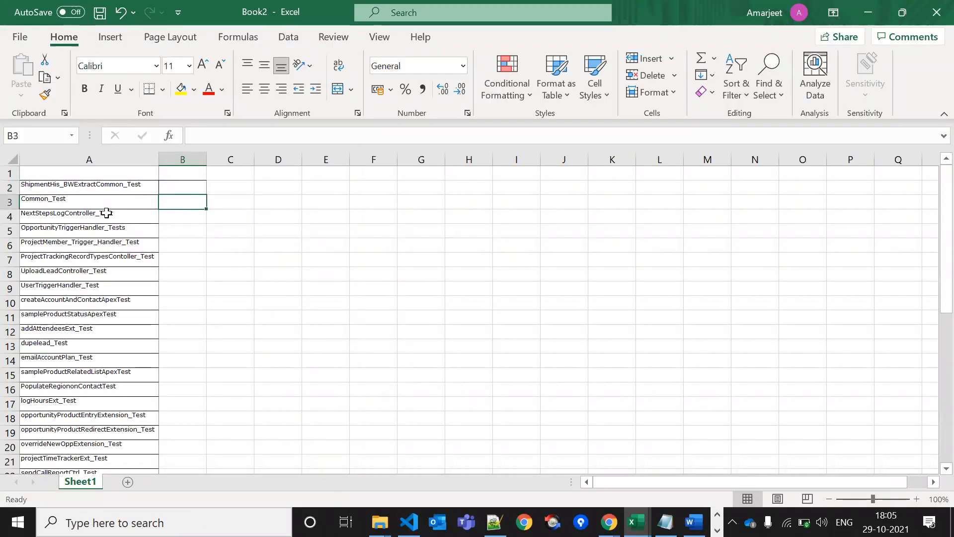
{"action": "left_click", "coordinate": [177, 188]}
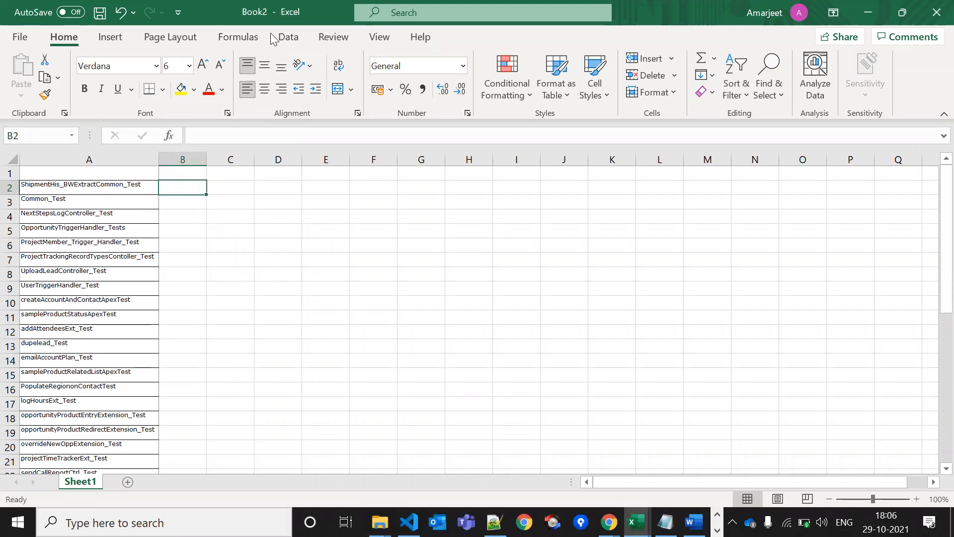
Enter =CONCATENATE(A2,",") in B2 and fill it down column B to row 39
{"action": "left_click", "coordinate": [171, 138]}
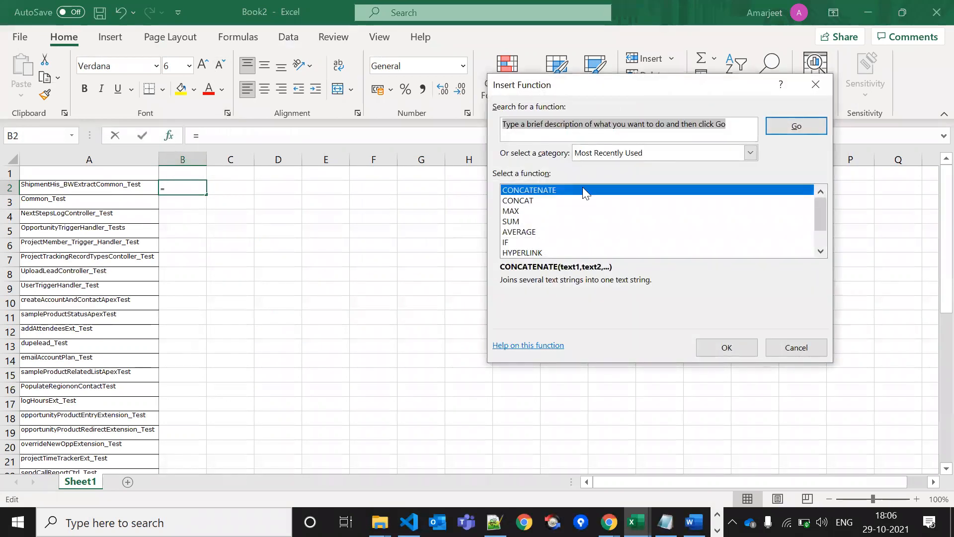
{"action": "left_click", "coordinate": [726, 347]}
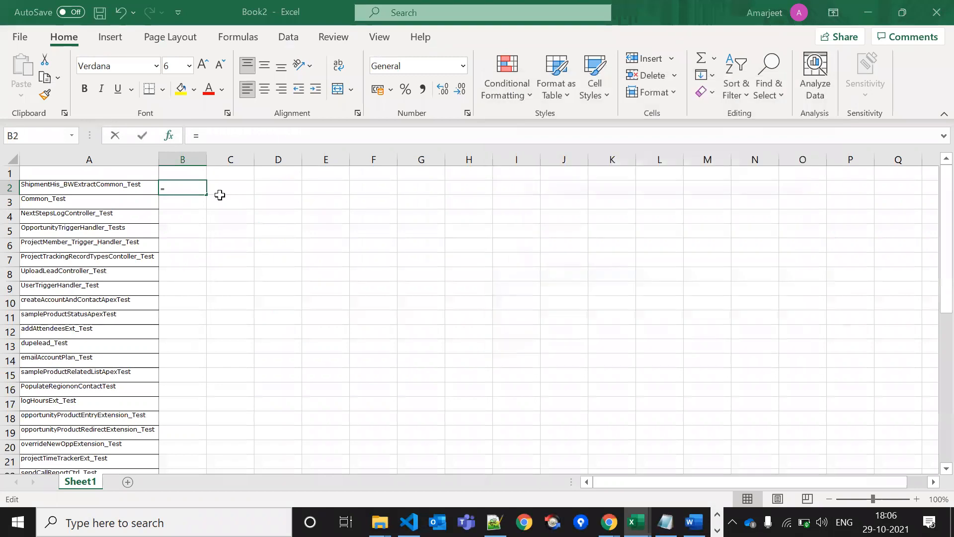
{"action": "left_click", "coordinate": [105, 183]}
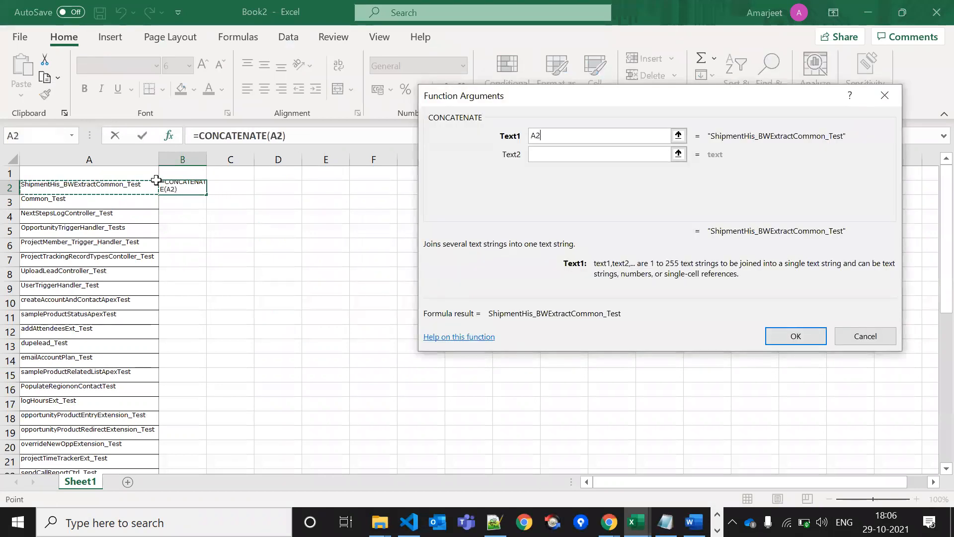
{"action": "left_click", "coordinate": [580, 151]}
{"action": "type", "text": ","}
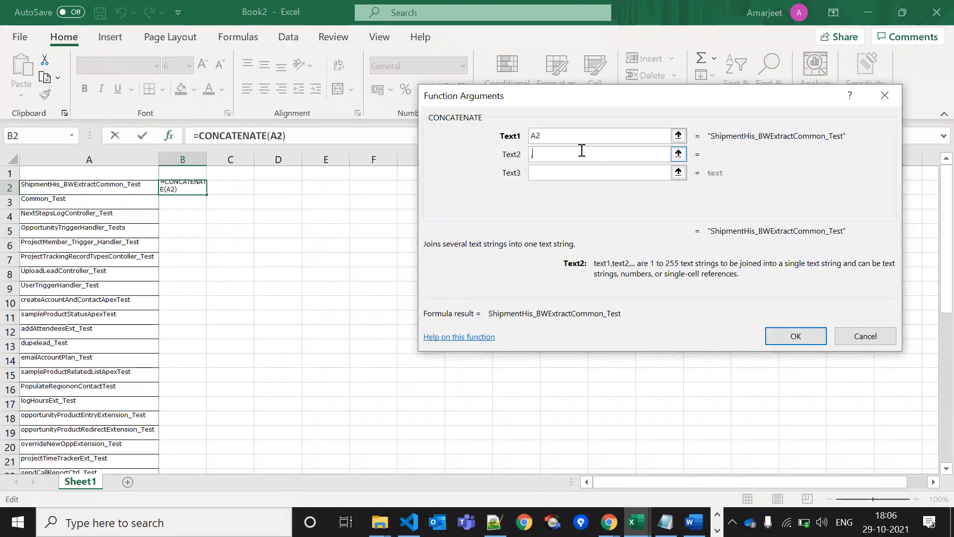
{"action": "left_click", "coordinate": [796, 336]}
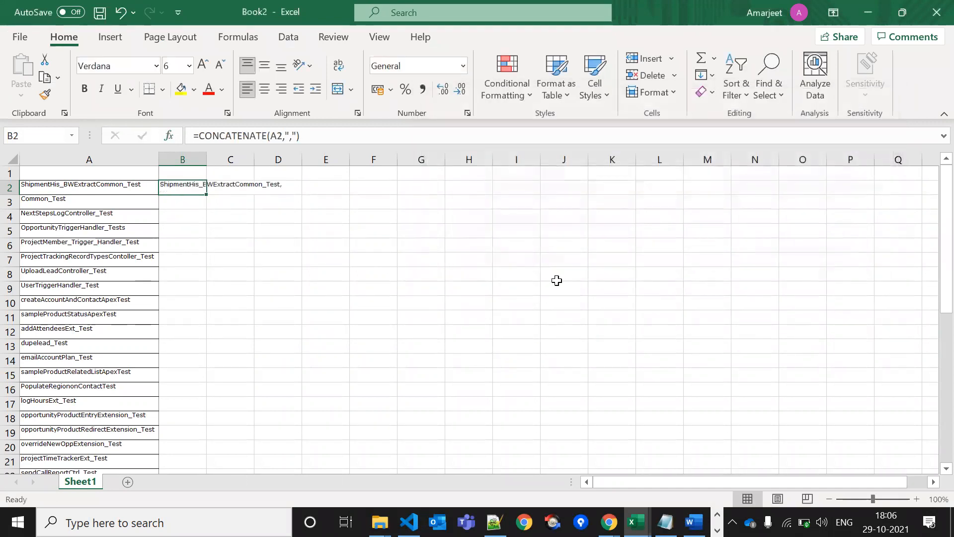
{"action": "double_click", "coordinate": [206, 194]}
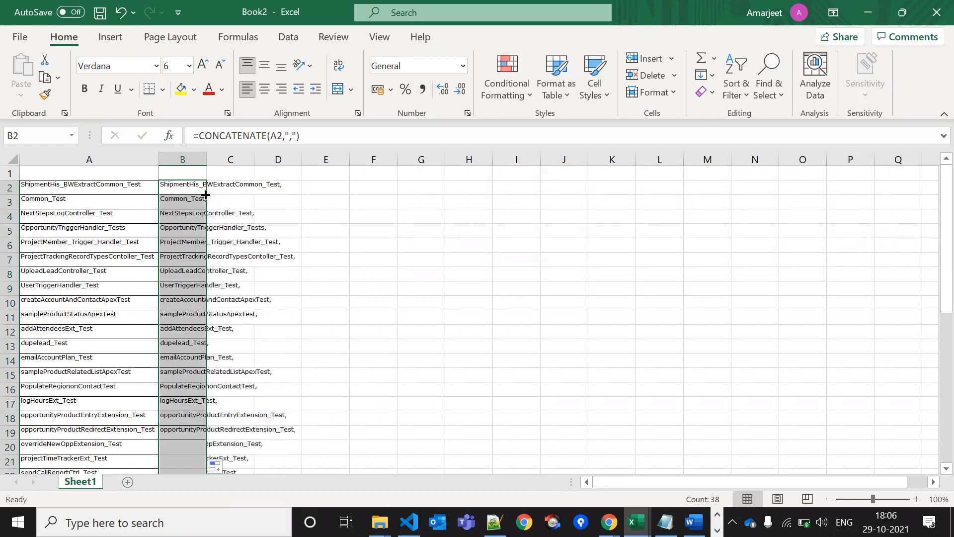
Paste column B back as plain values and remove the trailing comma from B39
{"action": "key", "text": "ctrl+c"}
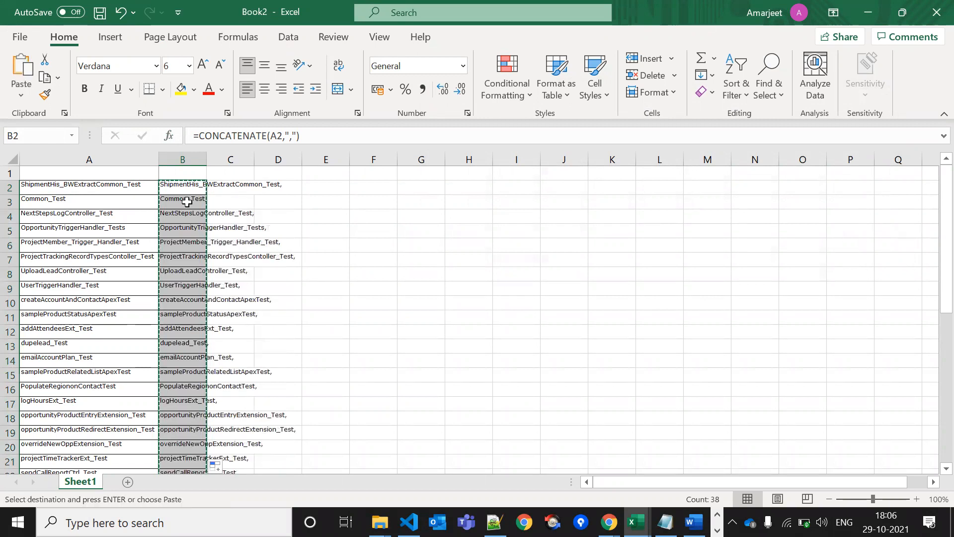
{"action": "right_click", "coordinate": [188, 205]}
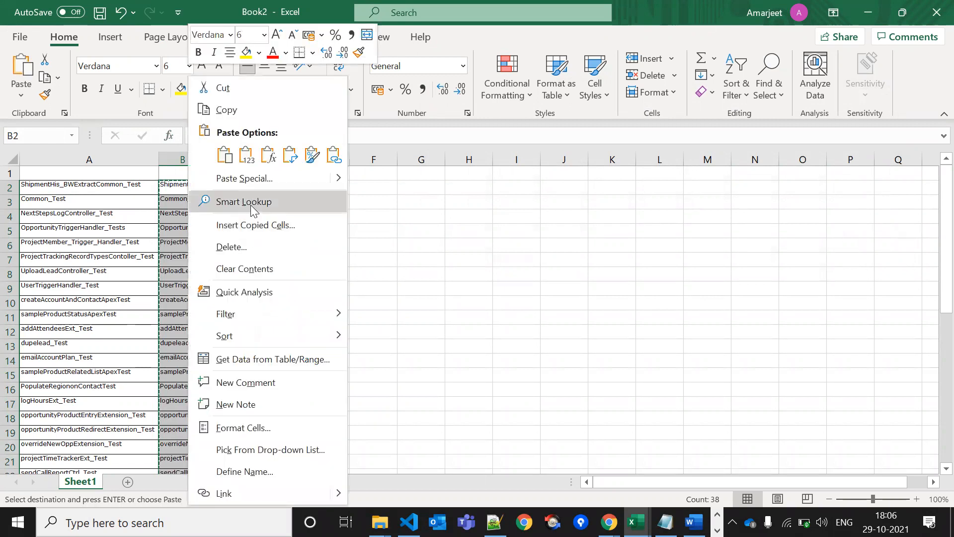
{"action": "left_click", "coordinate": [245, 156]}
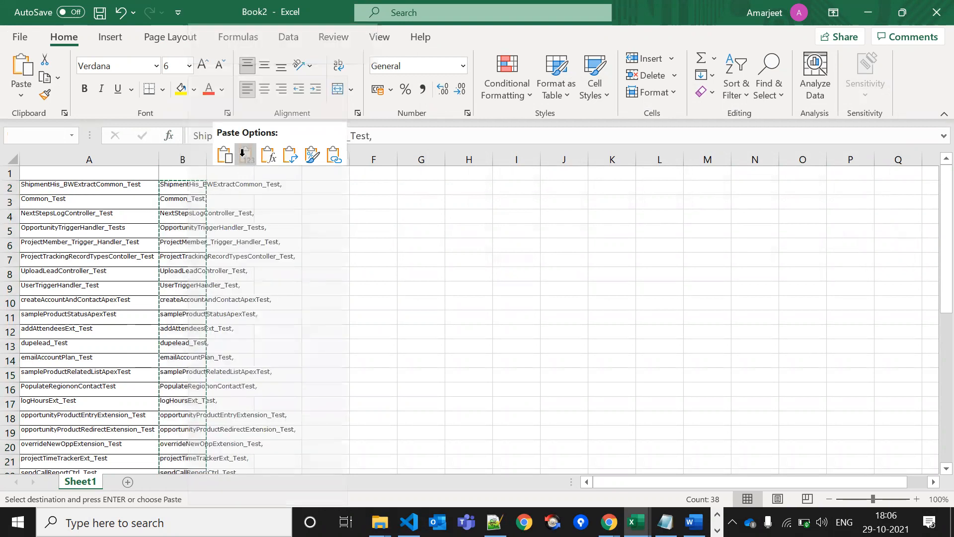
{"action": "left_click", "coordinate": [180, 207]}
{"action": "double_click", "coordinate": [179, 209]}
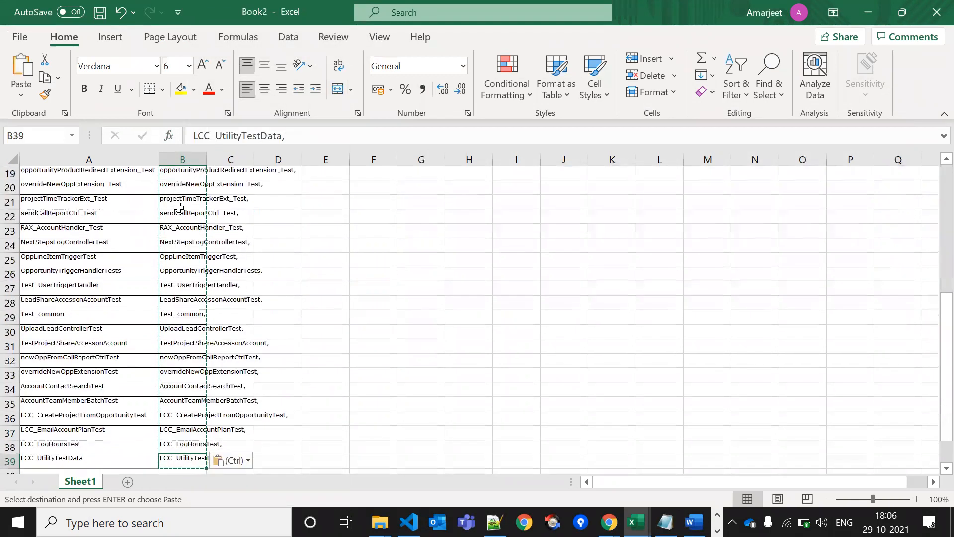
{"action": "left_click", "coordinate": [311, 134]}
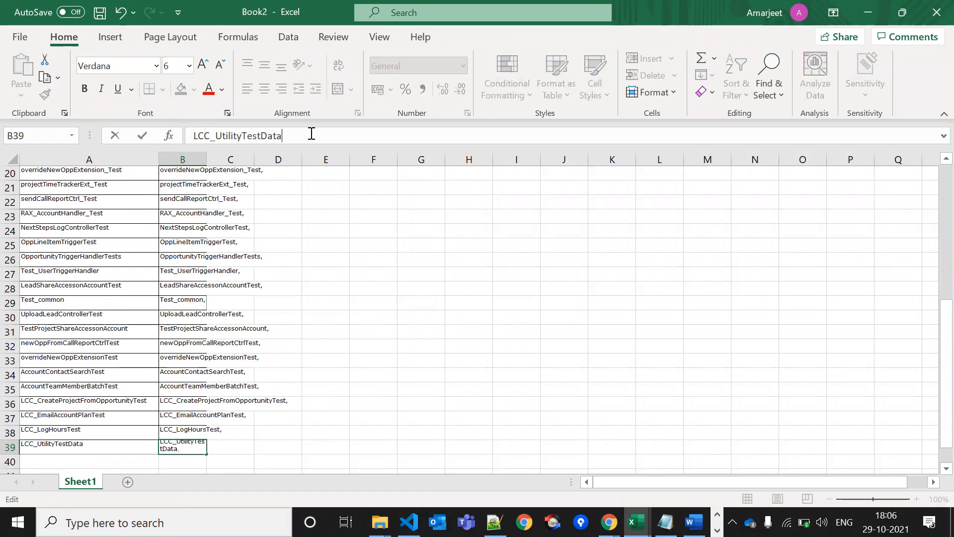
{"action": "key", "text": "Return"}
Copy the comma-separated test names in B2:B39
{"action": "key", "text": "Up"}
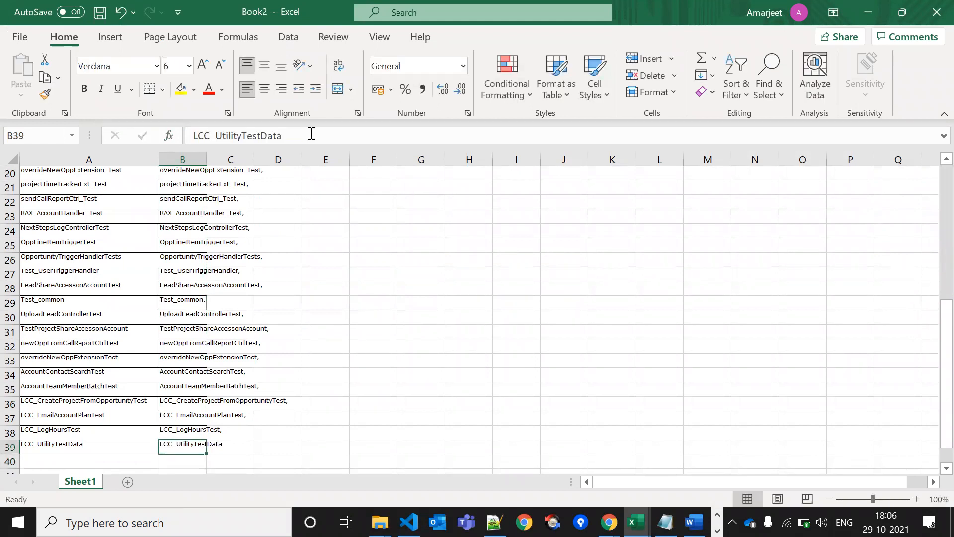
{"action": "key", "text": "ctrl+shift+Up"}
{"action": "key", "text": "ctrl+c"}
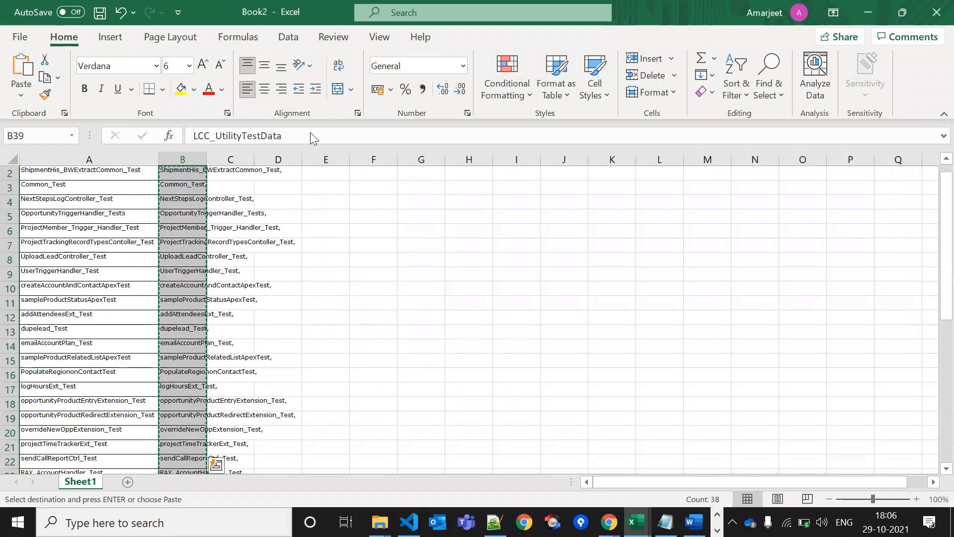
{"action": "key", "text": "alt+Tab"}
{"action": "key", "text": "Tab"}
Paste the test class names into Workbench's tests to run, checking the Excel list ends at B39
{"action": "key", "text": "ctrl+v"}
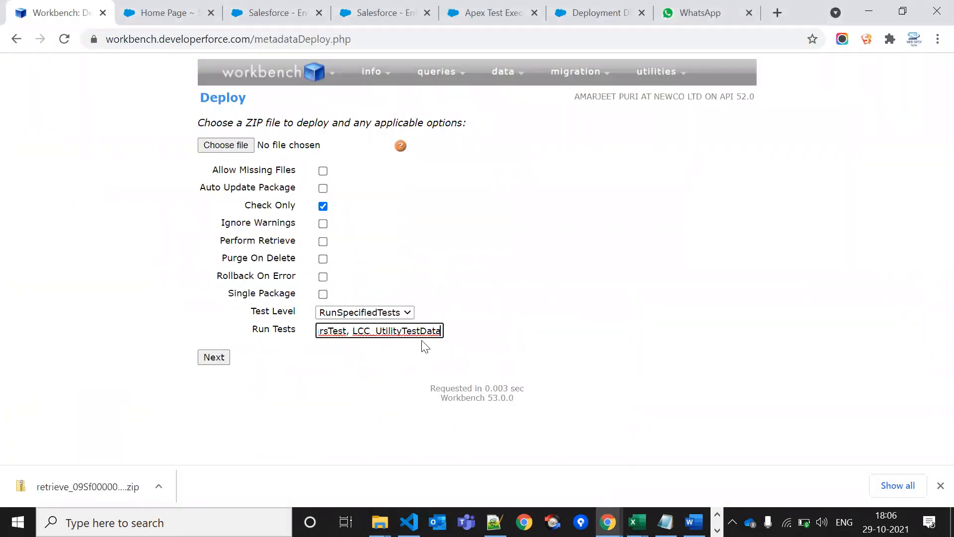
{"action": "key", "text": "alt+Tab"}
{"action": "left_click", "coordinate": [190, 389]}
{"action": "key", "text": "ctrl+Down"}
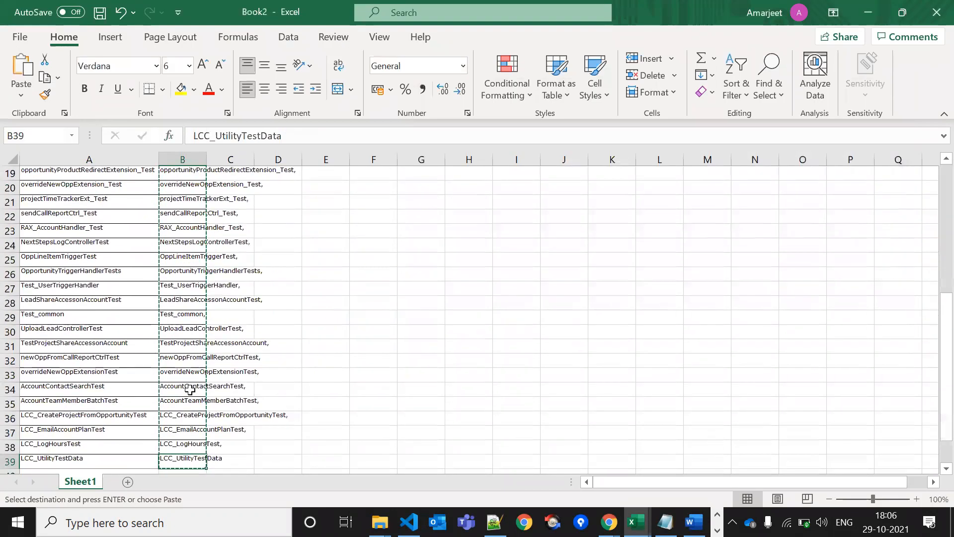
{"action": "key", "text": "Down"}
{"action": "key", "text": "Down"}
{"action": "key", "text": "Up"}
{"action": "key", "text": "Up"}
{"action": "key", "text": "Up"}
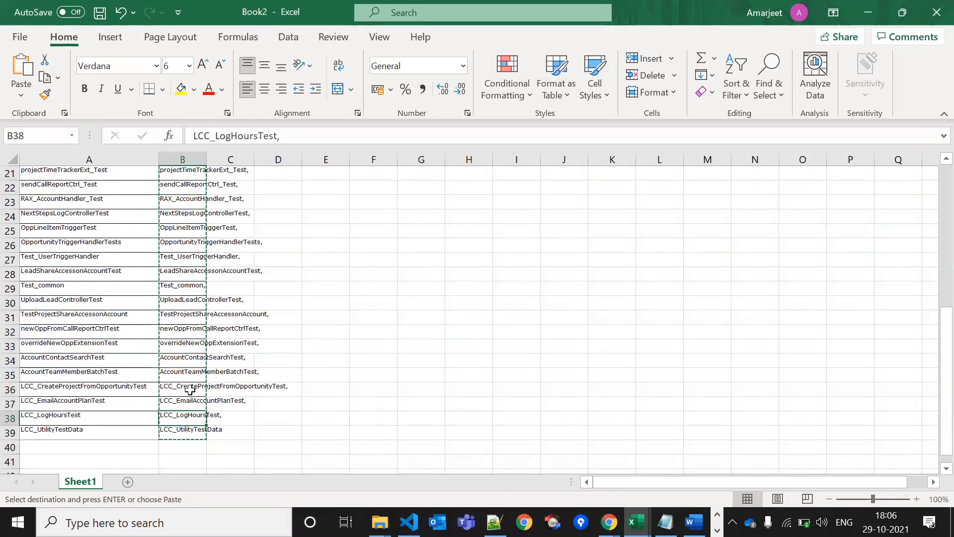
{"action": "key", "text": "alt+Tab"}
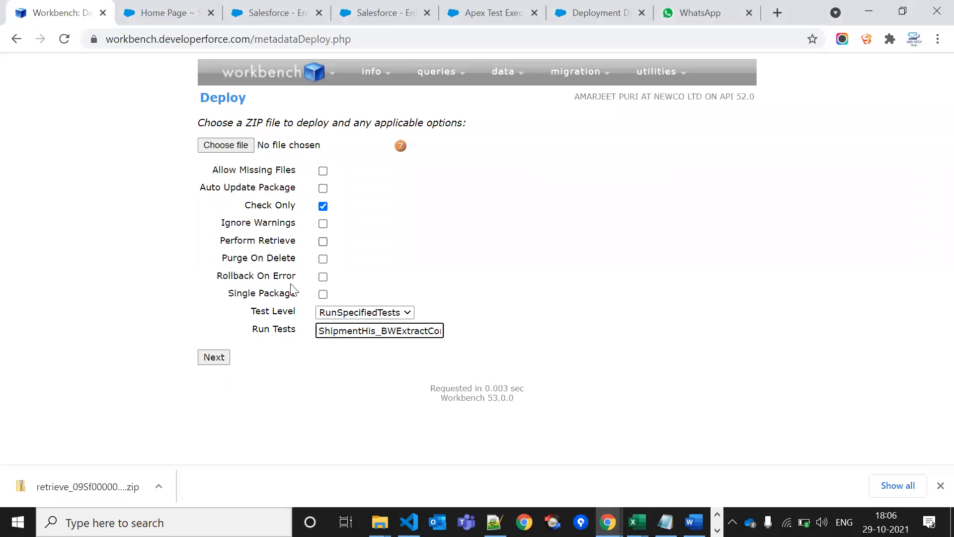
Open Salesforce's Deployment Status page via Setup search 'deplo' in the second browser tab
{"action": "left_click", "coordinate": [383, 12]}
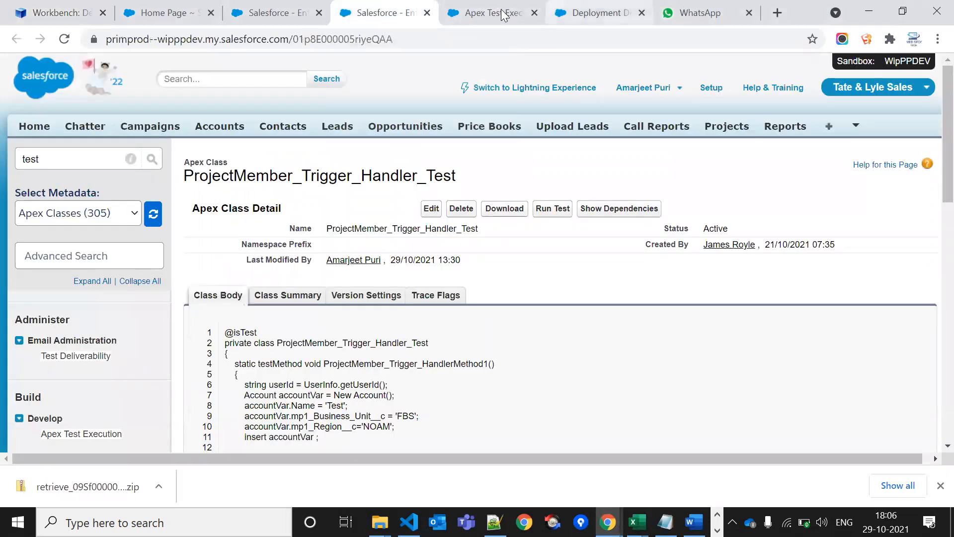
{"action": "double_click", "coordinate": [85, 159]}
{"action": "type", "text": "deplo"}
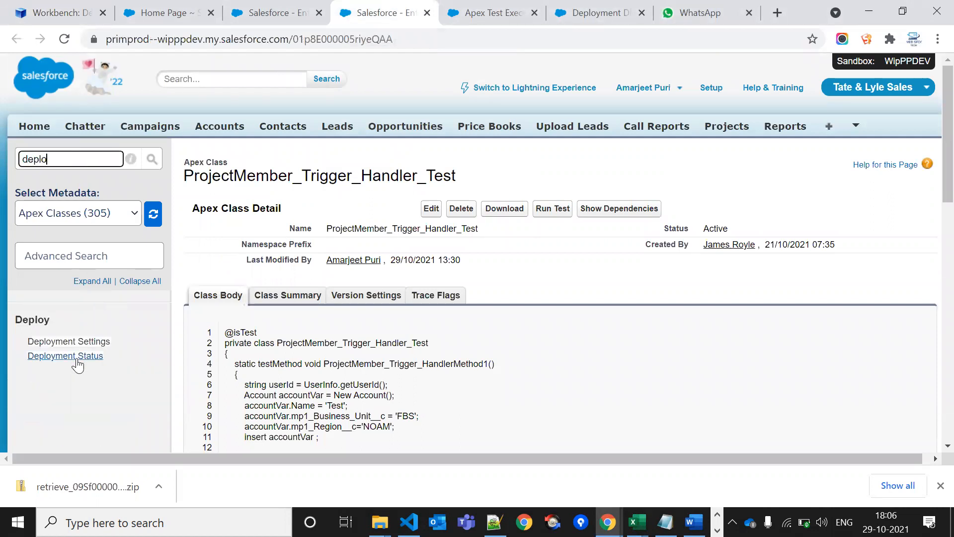
{"action": "left_click", "coordinate": [76, 356]}
{"action": "left_click_drag", "start_coordinate": [374, 12], "coordinate": [159, 12]}
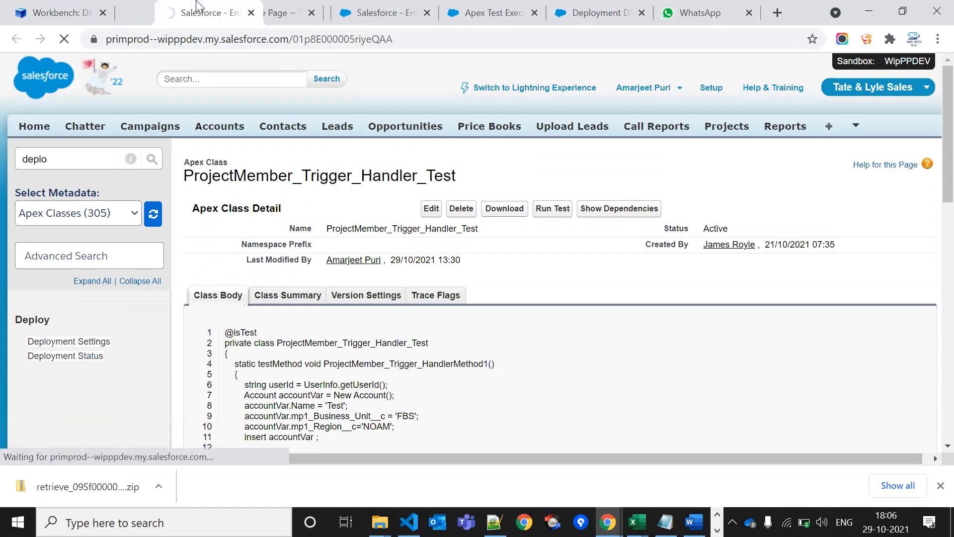
{"action": "left_click", "coordinate": [45, 11]}
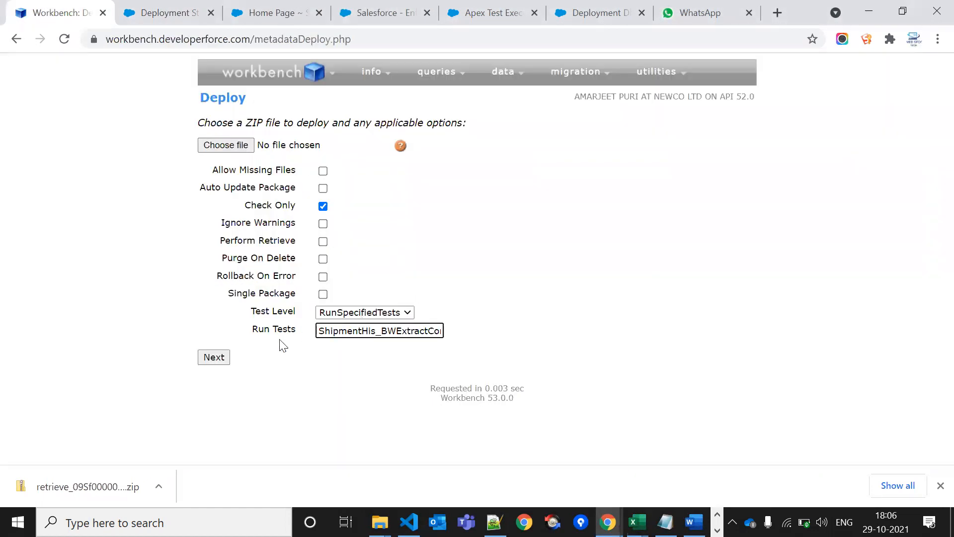
Reload the Workbench deploy form and choose the retrieved zip file
{"action": "left_click", "coordinate": [214, 357]}
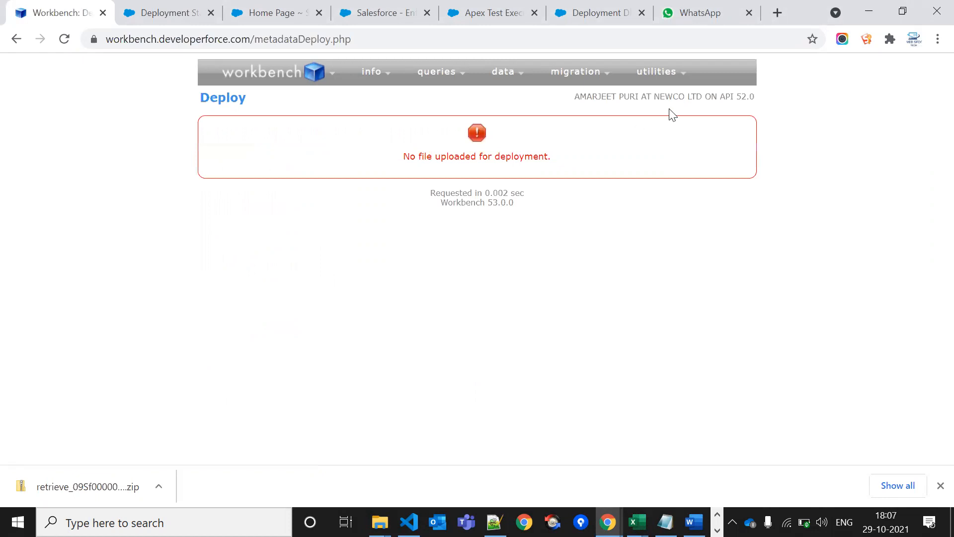
{"action": "mouse_move", "coordinate": [599, 74]}
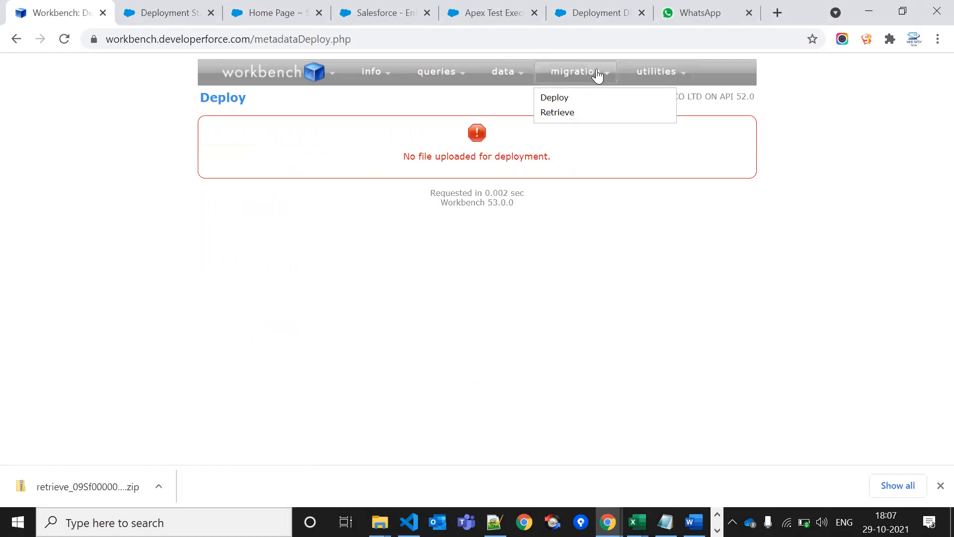
{"action": "left_click", "coordinate": [563, 99]}
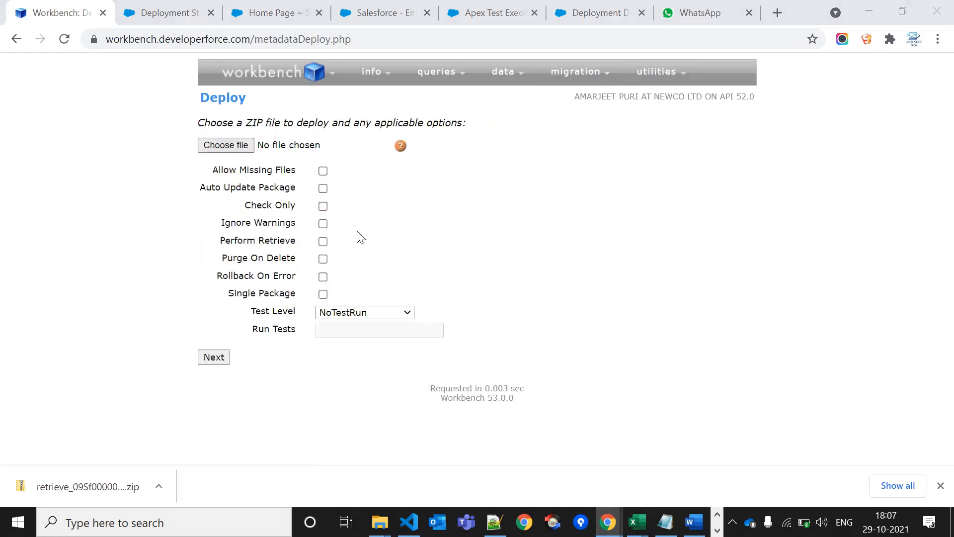
{"action": "left_click", "coordinate": [192, 304]}
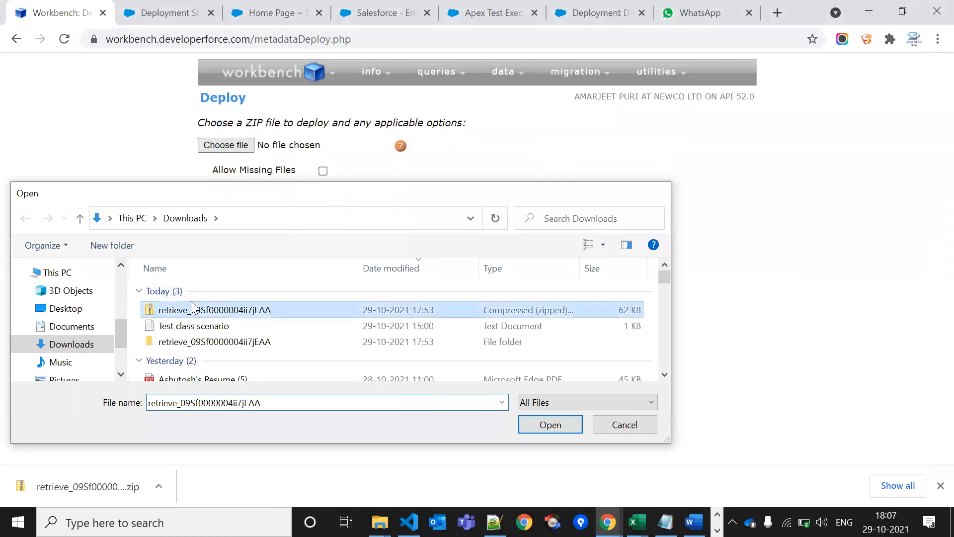
{"action": "double_click", "coordinate": [192, 304]}
Enable Check Only, set RunSpecifiedTests with the pasted test names, and deploy
{"action": "left_click", "coordinate": [323, 207]}
{"action": "left_click", "coordinate": [338, 314]}
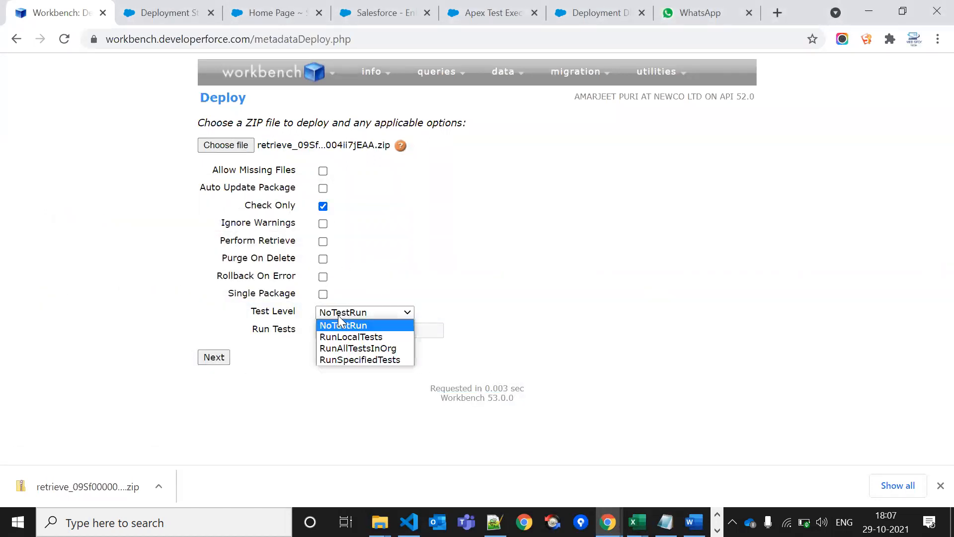
{"action": "left_click", "coordinate": [358, 359]}
{"action": "left_click", "coordinate": [383, 330]}
{"action": "key", "text": "ctrl+v"}
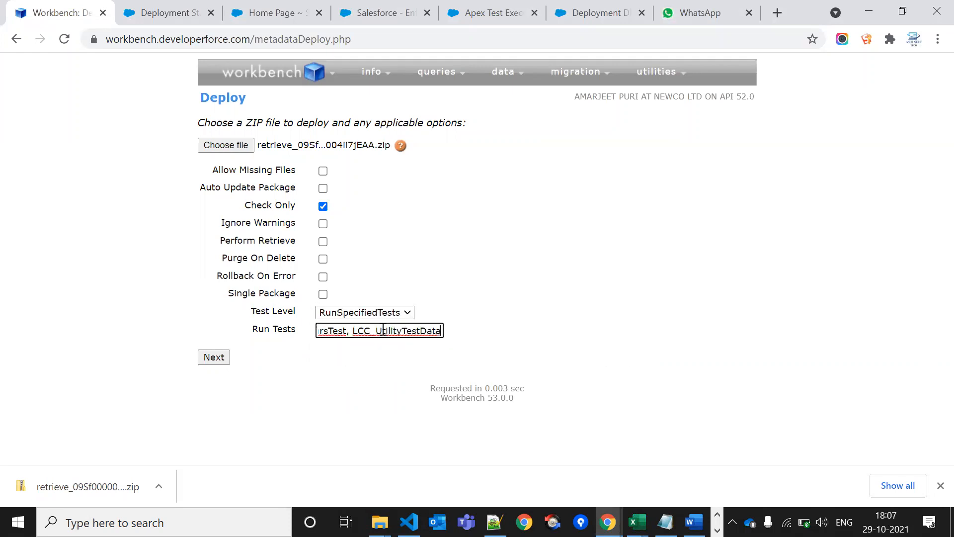
{"action": "left_click", "coordinate": [212, 358]}
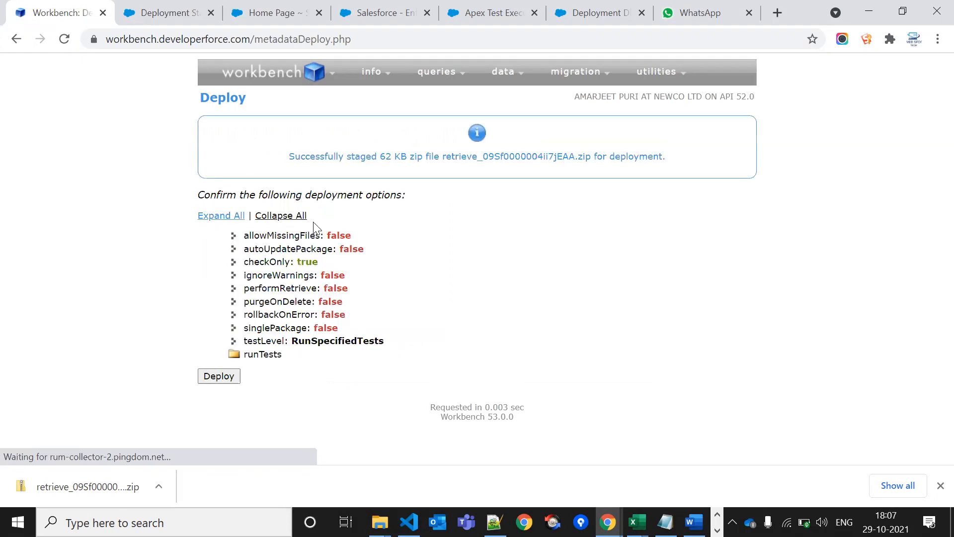
{"action": "left_click", "coordinate": [224, 376]}
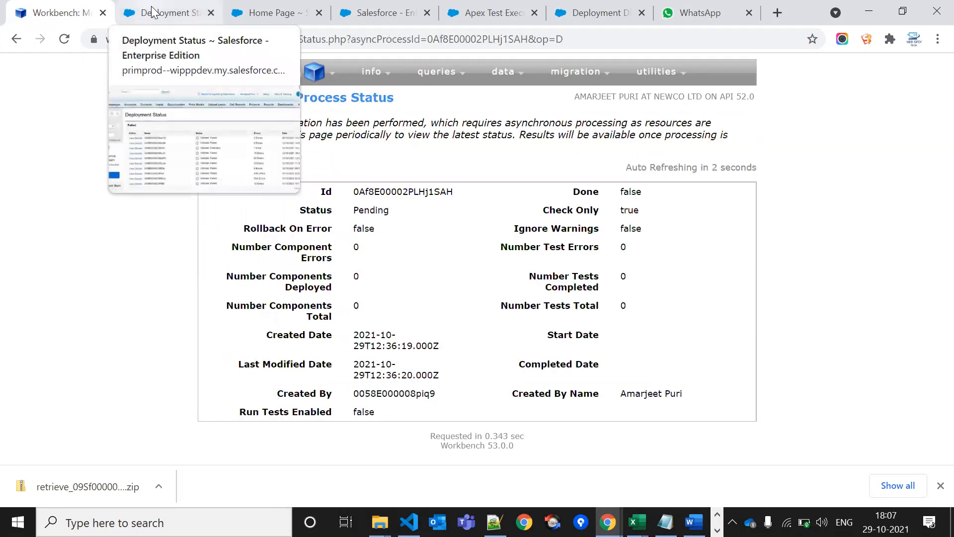
{"action": "left_click", "coordinate": [154, 11]}
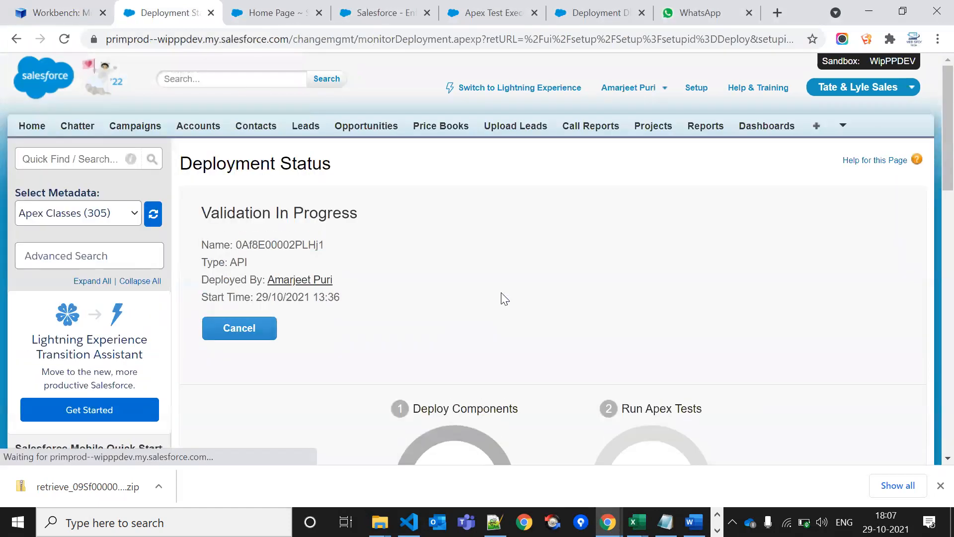
Watch components reach 38/38 and Apex tests climb from 19/76 to 40/76 with 4 failures
{"action": "scroll", "coordinate": [501, 293], "scroll_direction": "down", "scroll_amount": 5}
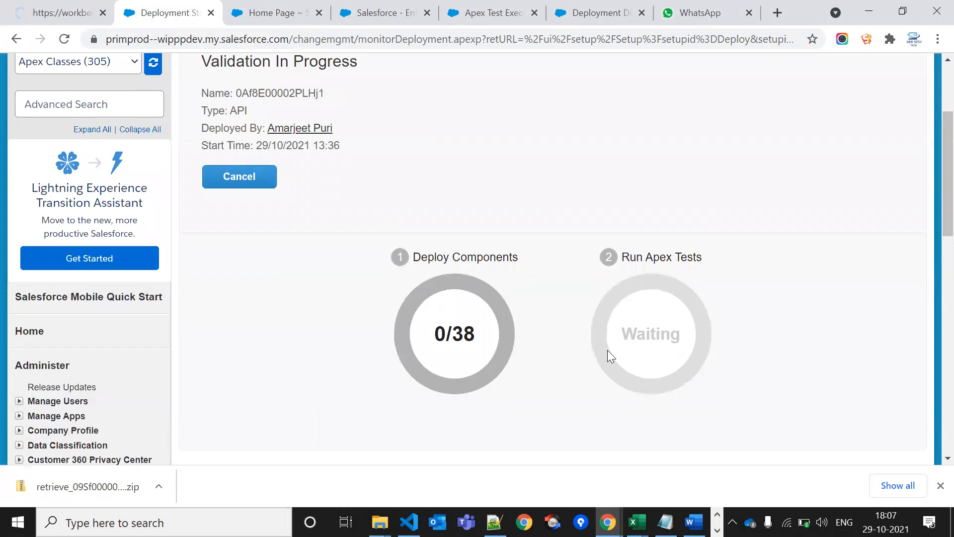
{"action": "triple_click", "coordinate": [643, 260]}
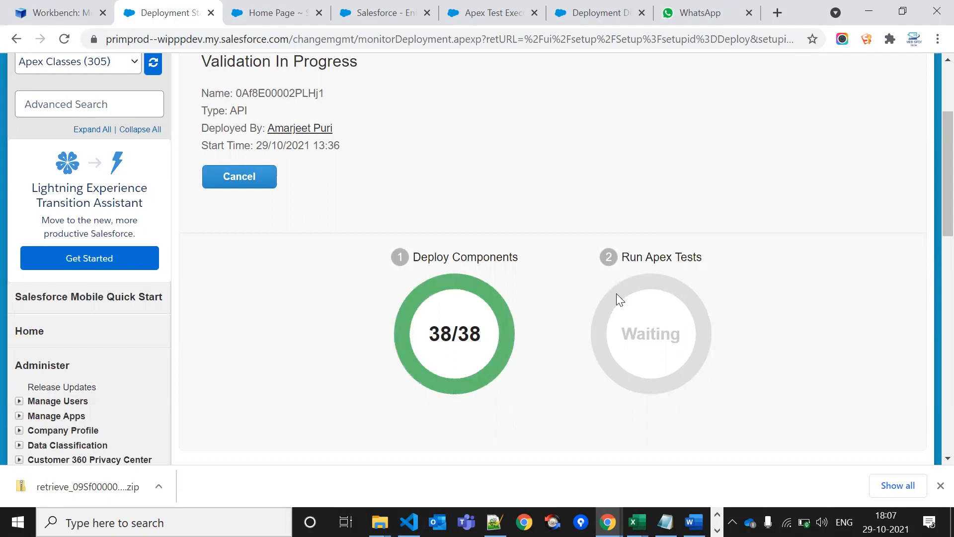
{"action": "scroll", "coordinate": [356, 158], "scroll_direction": "up", "scroll_amount": 3}
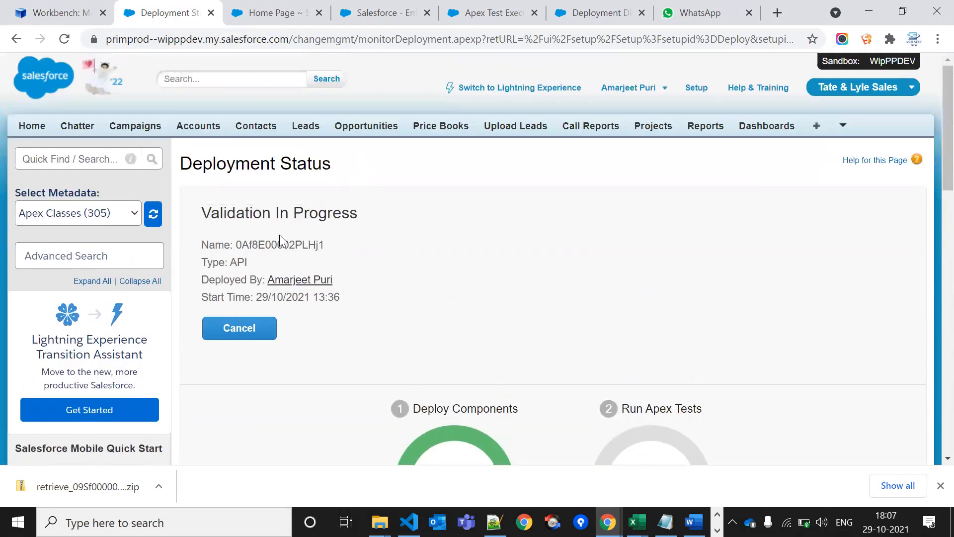
{"action": "scroll", "coordinate": [459, 249], "scroll_direction": "down", "scroll_amount": 6}
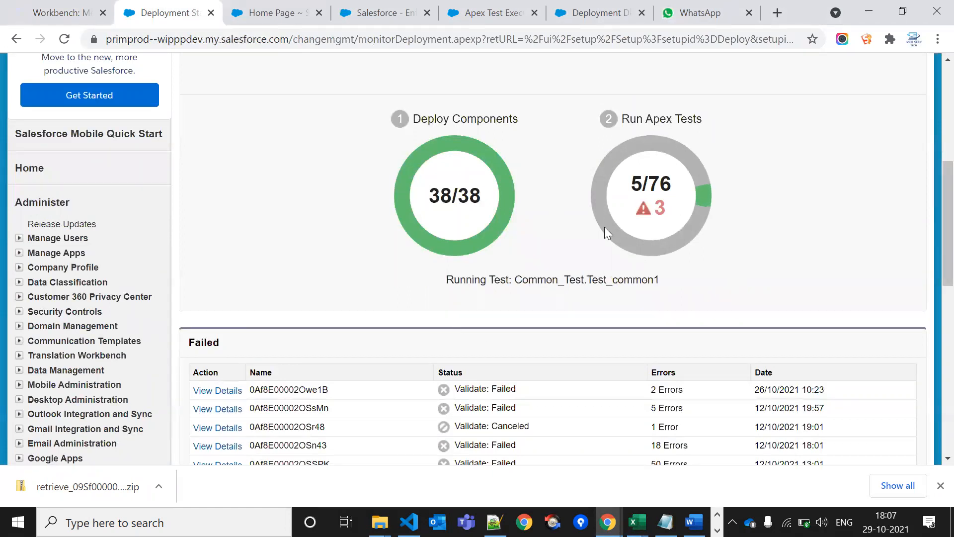
{"action": "scroll", "coordinate": [631, 273], "scroll_direction": "down", "scroll_amount": 5}
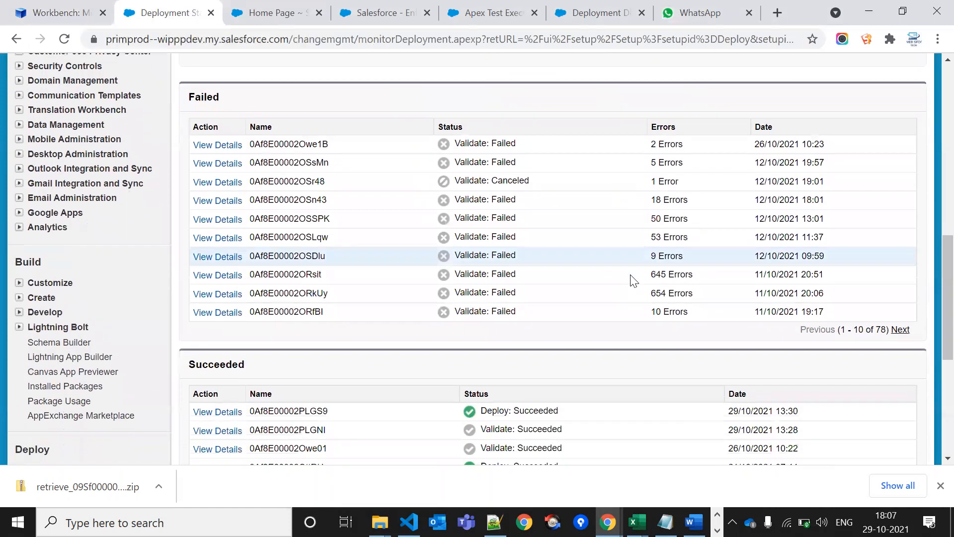
{"action": "scroll", "coordinate": [646, 268], "scroll_direction": "up", "scroll_amount": 6}
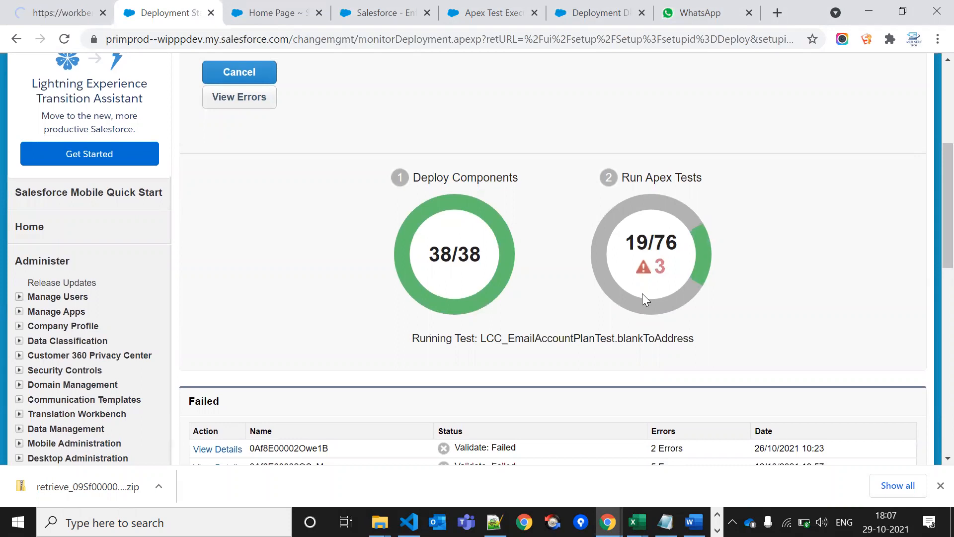
{"action": "double_click", "coordinate": [665, 237]}
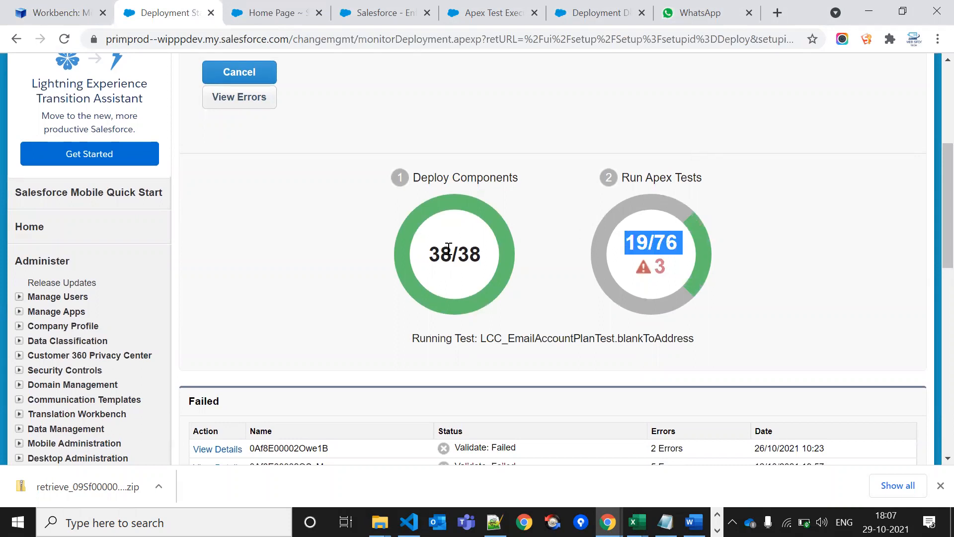
{"action": "triple_click", "coordinate": [662, 234]}
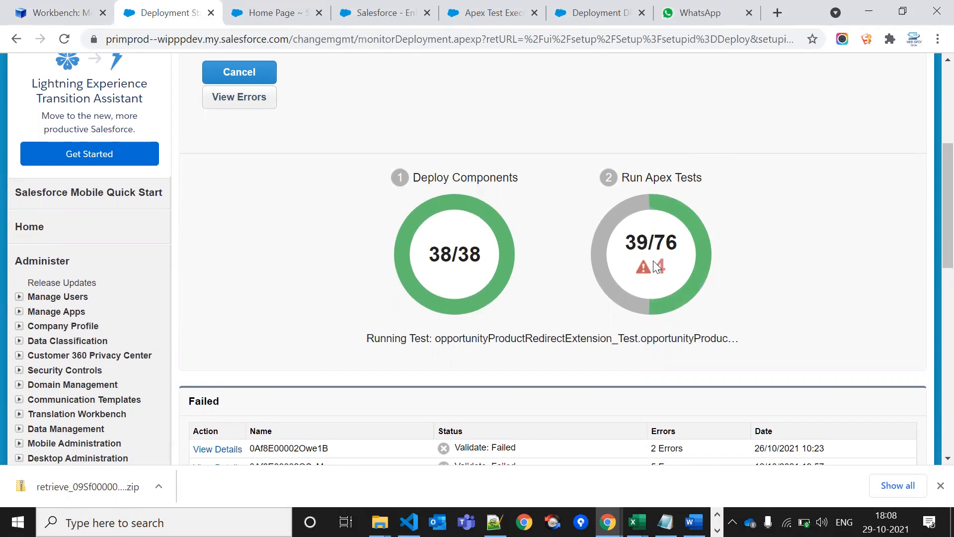
{"action": "scroll", "coordinate": [656, 267], "scroll_direction": "down", "scroll_amount": 2}
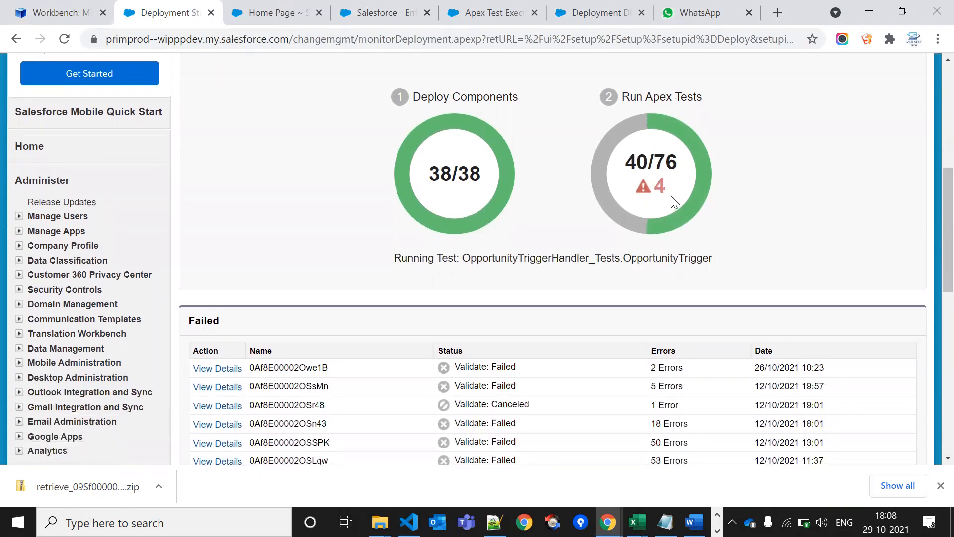
Track the Run Apex Tests counter rising from 40/76 to 52/76 as failures grow to 7
{"action": "left_click_drag", "start_coordinate": [660, 183], "coordinate": [634, 162]}
{"action": "triple_click", "coordinate": [640, 161]}
{"action": "double_click", "coordinate": [661, 185]}
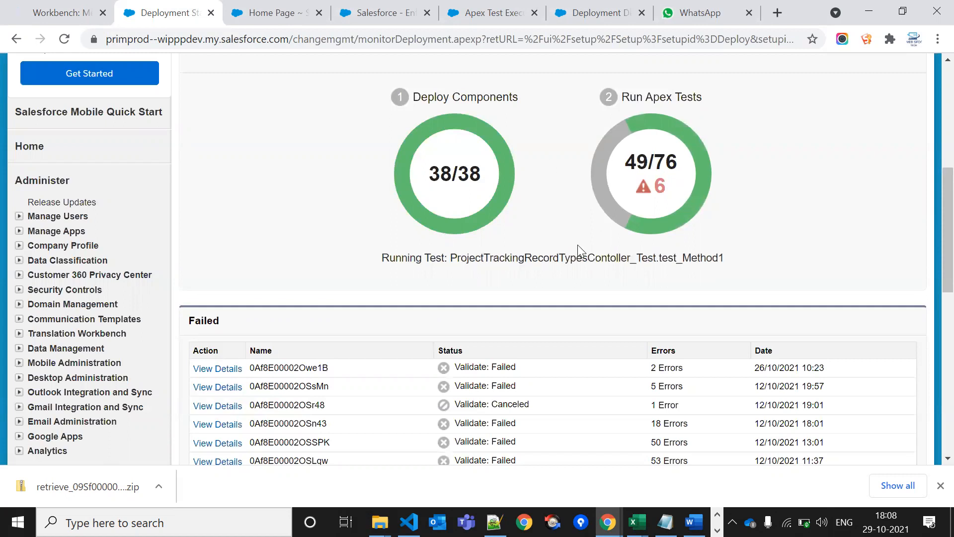
{"action": "scroll", "coordinate": [578, 245], "scroll_direction": "down", "scroll_amount": 1}
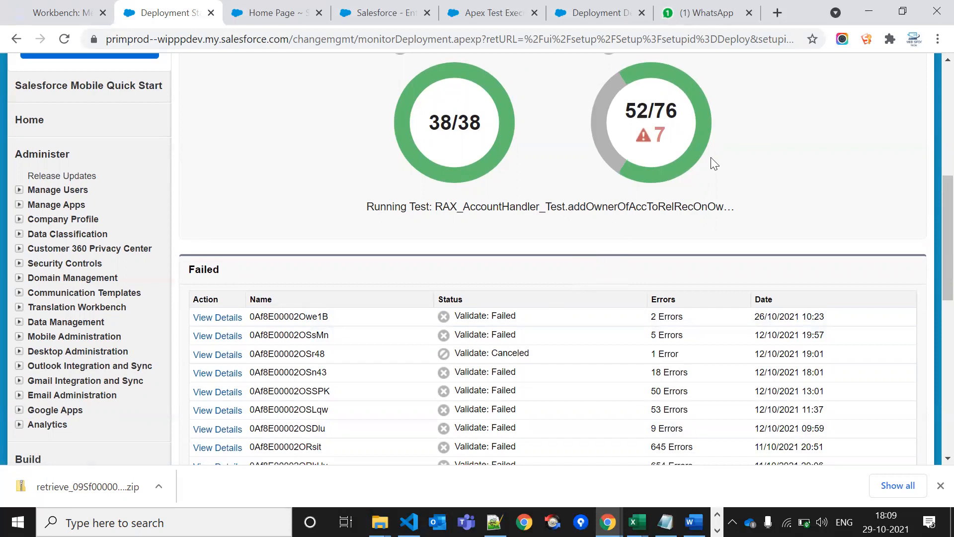
Note the test progress at 52/76 with the failure count reaching 9
{"action": "triple_click", "coordinate": [646, 113]}
{"action": "mouse_move", "coordinate": [646, 114]}
{"action": "left_mouse_down"}
{"action": "mouse_move", "coordinate": [660, 137]}
{"action": "mouse_move", "coordinate": [636, 111]}
{"action": "left_mouse_up"}
{"action": "double_click", "coordinate": [660, 138]}
{"action": "left_click", "coordinate": [636, 110]}
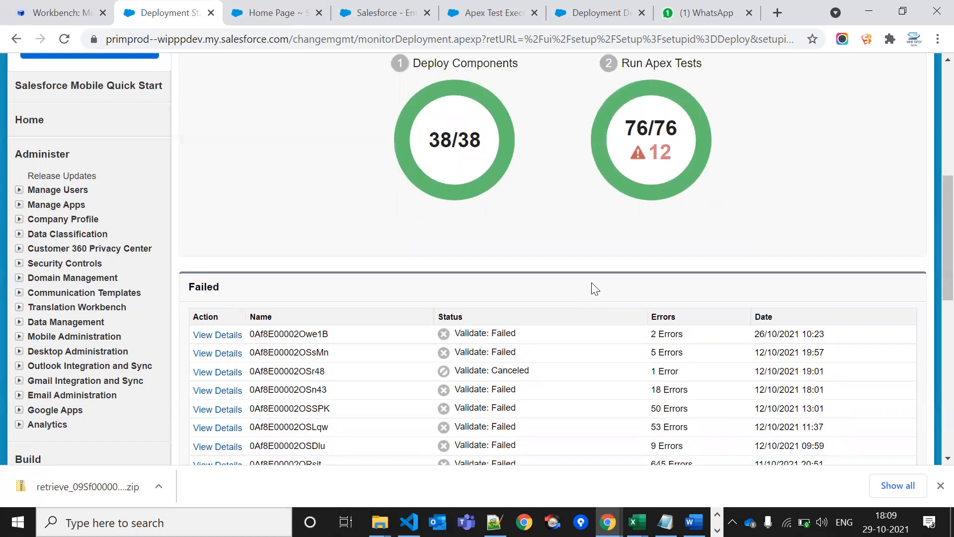
Scroll the Failed list and back to the Validation Succeeded header showing 76/76 tests, 12 failures
{"action": "scroll", "coordinate": [595, 288], "scroll_direction": "down", "scroll_amount": 5}
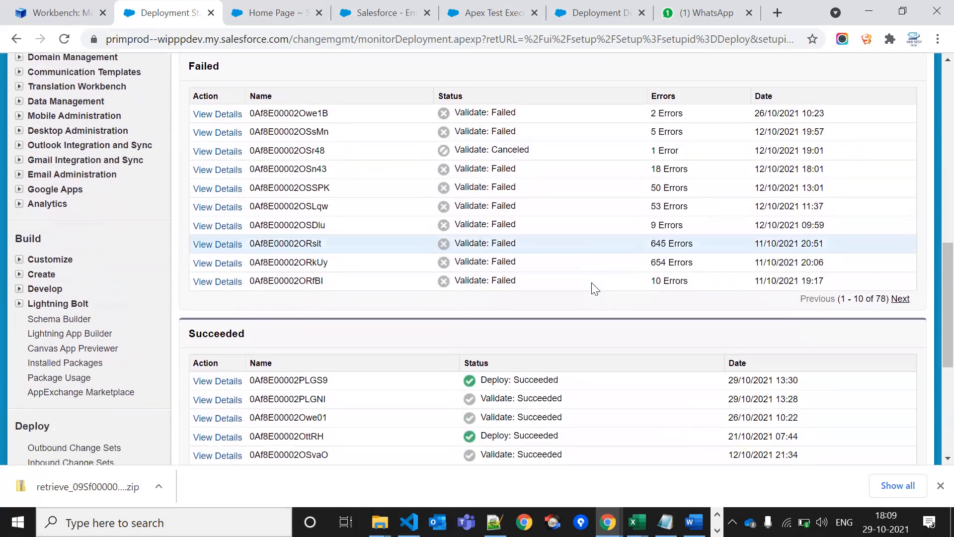
{"action": "scroll", "coordinate": [595, 288], "scroll_direction": "up", "scroll_amount": 1}
{"action": "triple_click", "coordinate": [753, 174]}
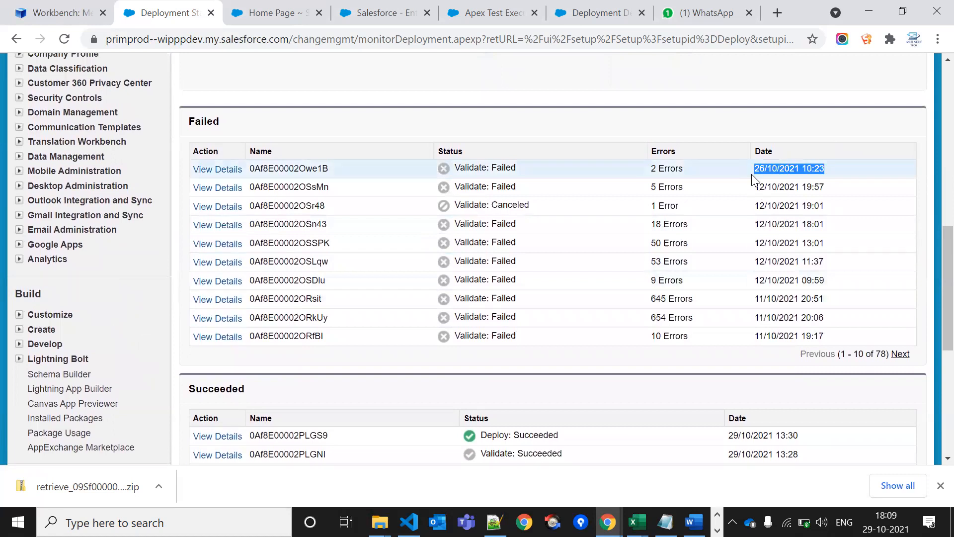
{"action": "scroll", "coordinate": [753, 176], "scroll_direction": "up", "scroll_amount": 4}
{"action": "scroll", "coordinate": [583, 211], "scroll_direction": "up", "scroll_amount": 4}
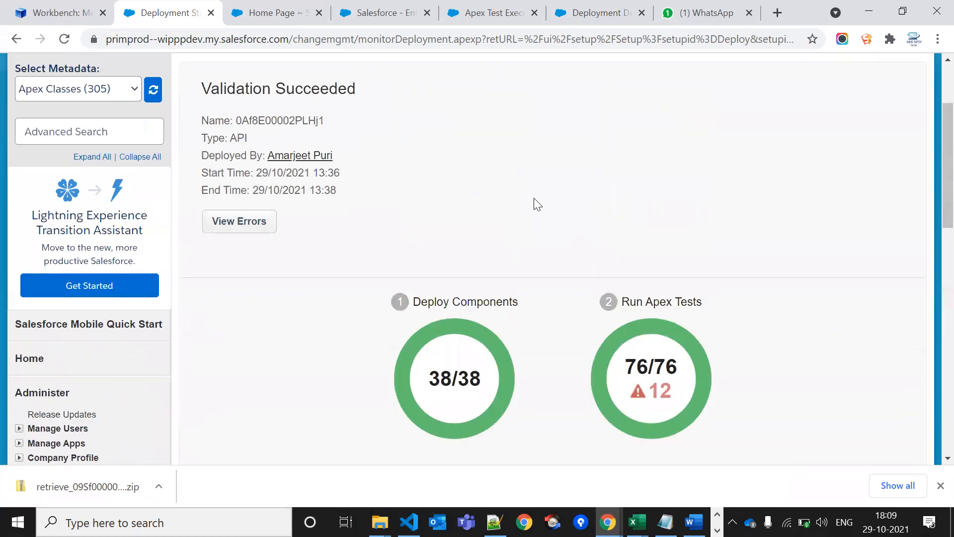
{"action": "scroll", "coordinate": [464, 275], "scroll_direction": "down", "scroll_amount": 2}
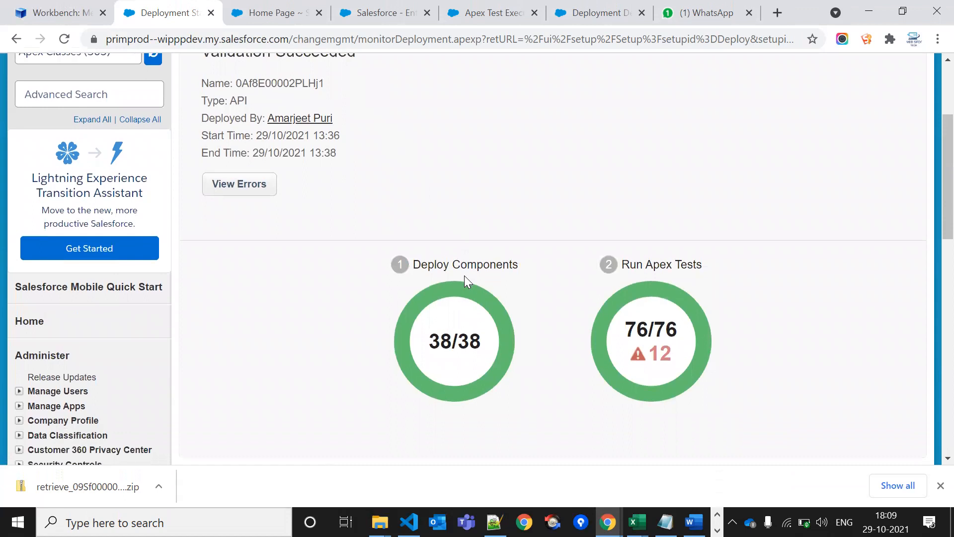
Open View Errors for the finished validation and scroll through the coverage warning and failures table
{"action": "left_click", "coordinate": [222, 152]}
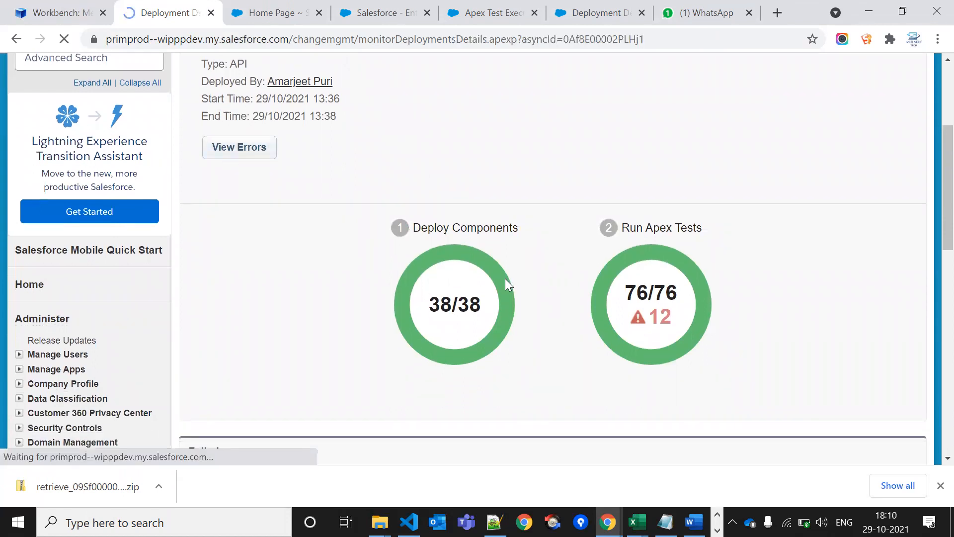
{"action": "scroll", "coordinate": [483, 375], "scroll_direction": "down", "scroll_amount": 10}
{"action": "scroll", "coordinate": [483, 381], "scroll_direction": "down", "scroll_amount": 2}
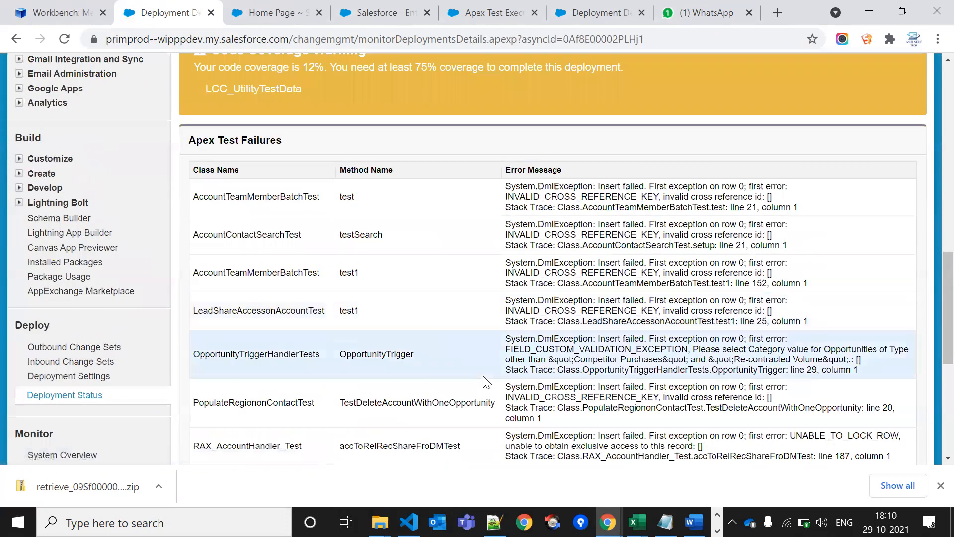
{"action": "scroll", "coordinate": [483, 380], "scroll_direction": "up", "scroll_amount": 4}
{"action": "scroll", "coordinate": [368, 294], "scroll_direction": "down", "scroll_amount": 1}
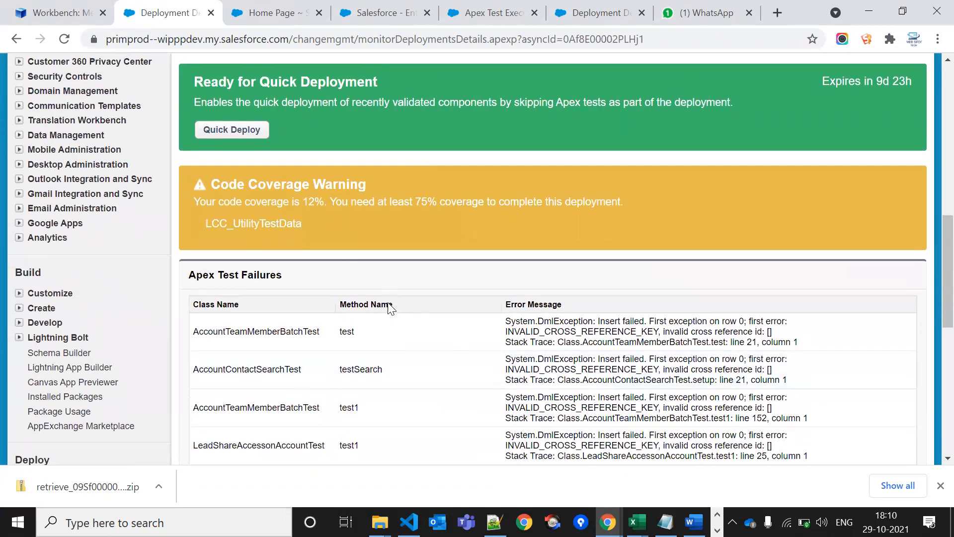
{"action": "scroll", "coordinate": [366, 222], "scroll_direction": "up", "scroll_amount": 5}
{"action": "scroll", "coordinate": [368, 223], "scroll_direction": "down", "scroll_amount": 8}
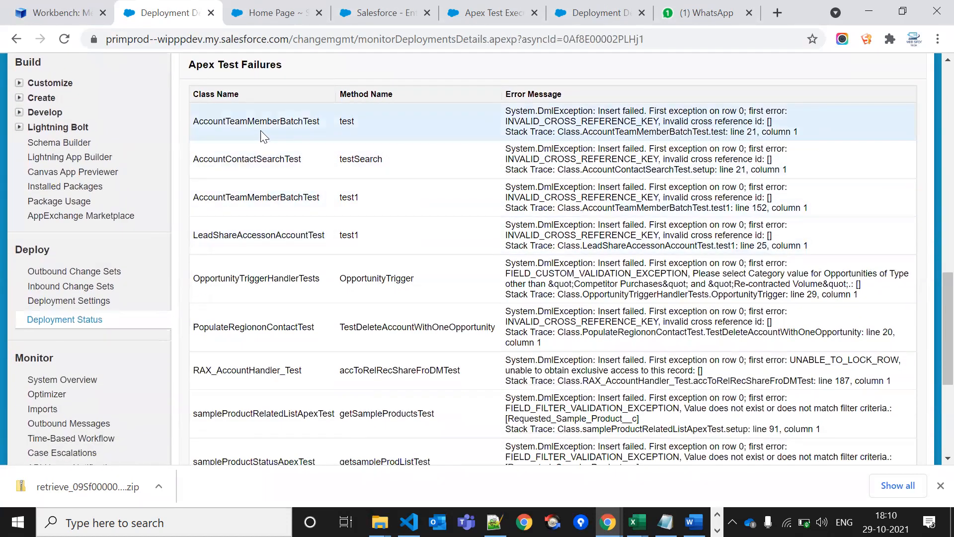
Review failing classes like AccountContactSearchTest with their INVALID_CROSS_REFERENCE_KEY and opportunity trigger errors
{"action": "double_click", "coordinate": [266, 124]}
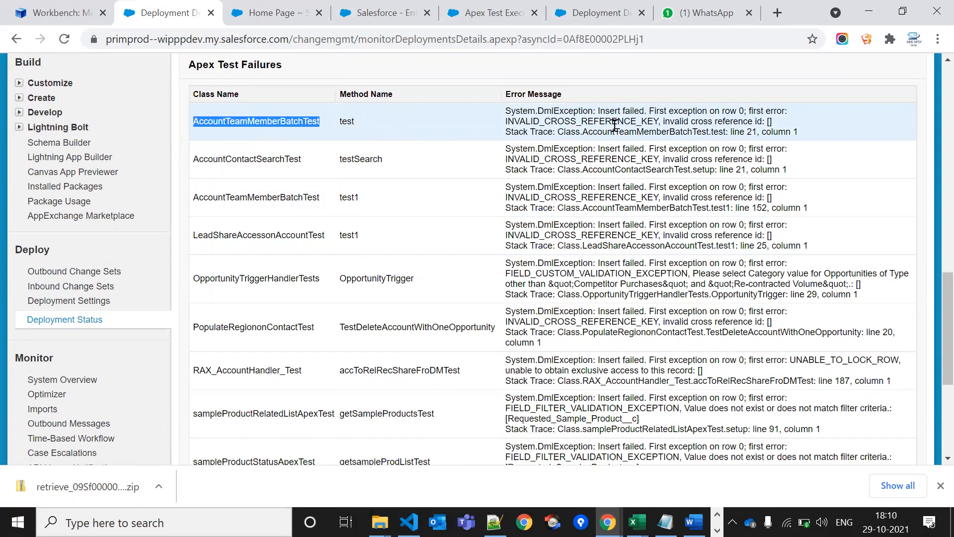
{"action": "left_click", "coordinate": [584, 123]}
{"action": "double_click", "coordinate": [584, 123]}
{"action": "left_click", "coordinate": [584, 124]}
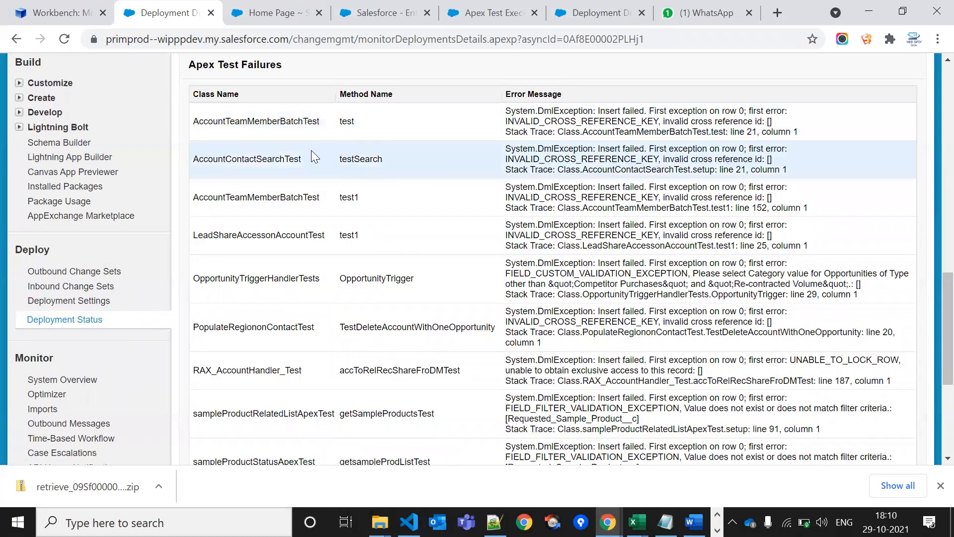
{"action": "double_click", "coordinate": [266, 155]}
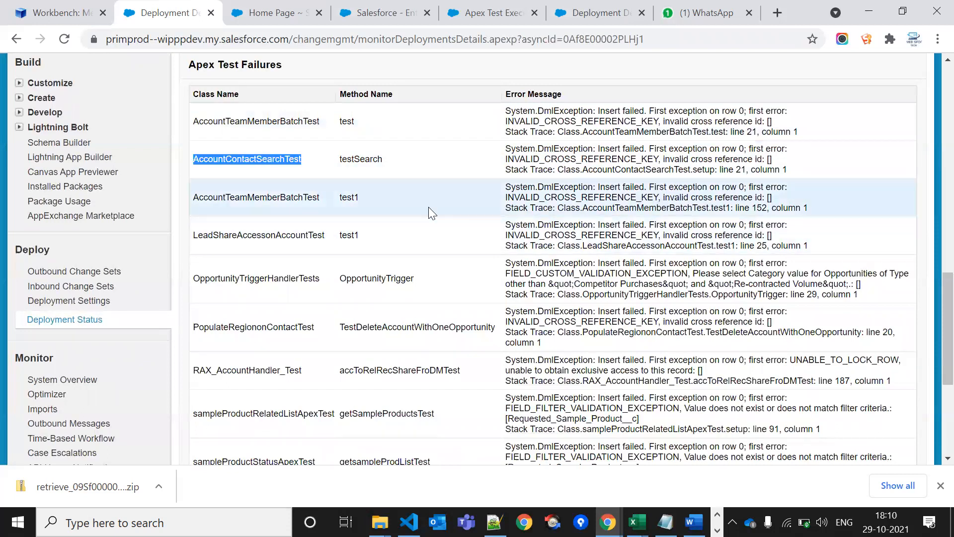
{"action": "triple_click", "coordinate": [603, 273]}
{"action": "left_click", "coordinate": [609, 289]}
{"action": "scroll", "coordinate": [608, 290], "scroll_direction": "down", "scroll_amount": 5}
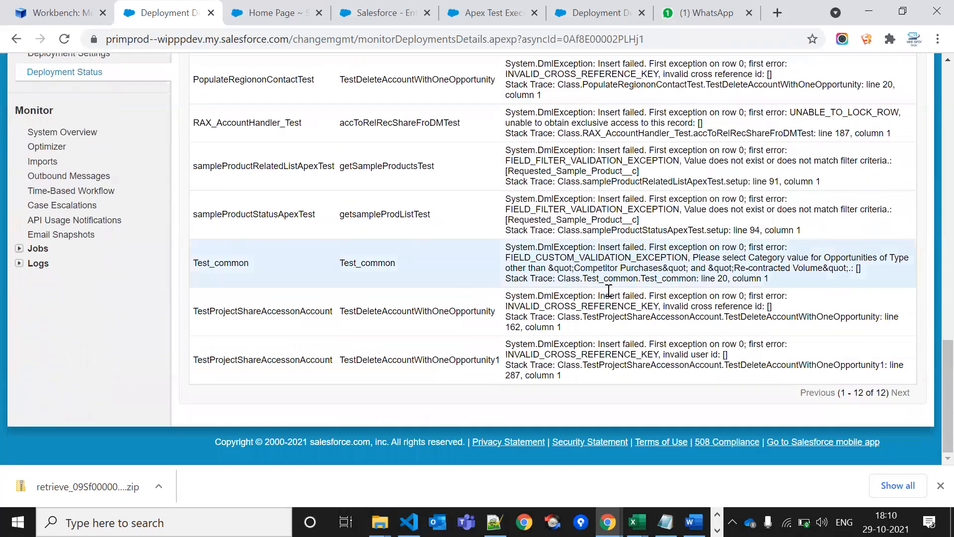
{"action": "scroll", "coordinate": [478, 284], "scroll_direction": "up", "scroll_amount": 15}
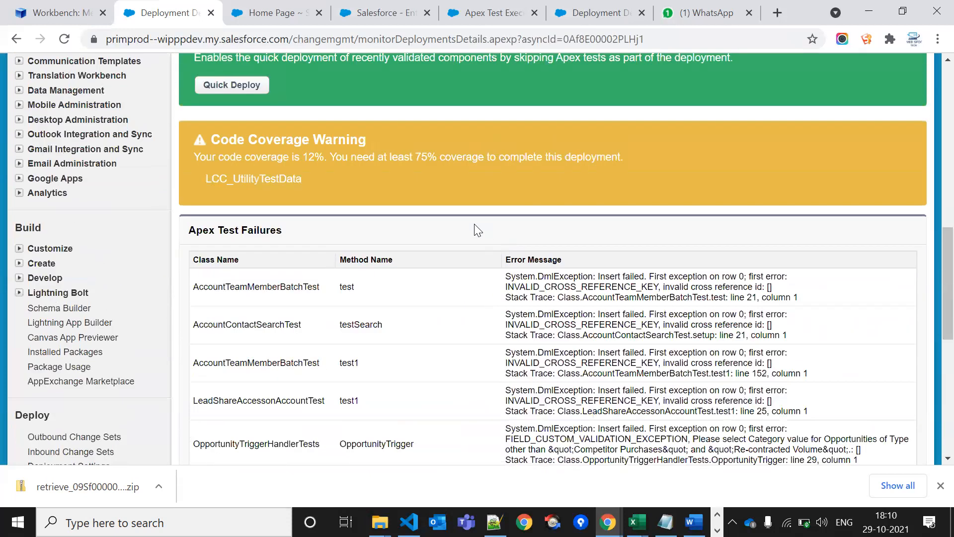
{"action": "scroll", "coordinate": [560, 192], "scroll_direction": "up", "scroll_amount": 1}
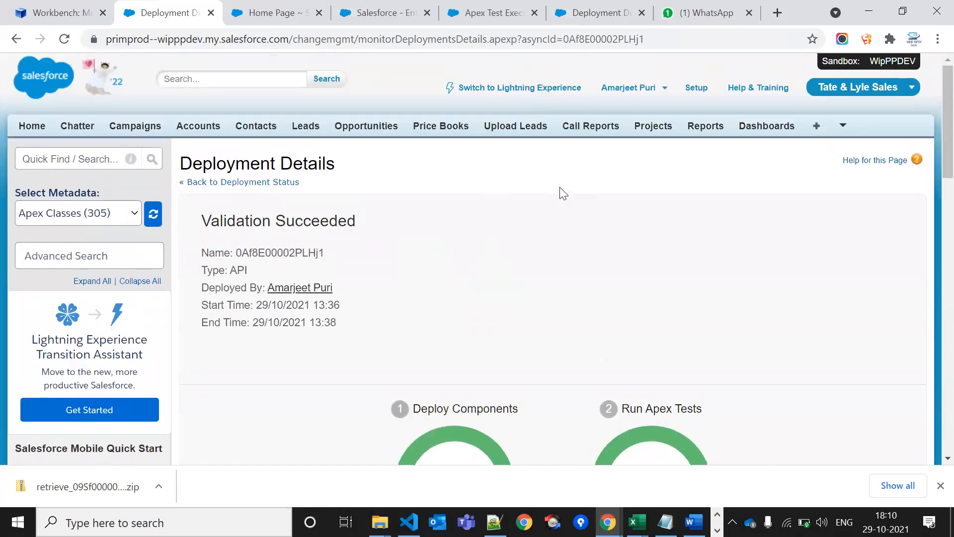